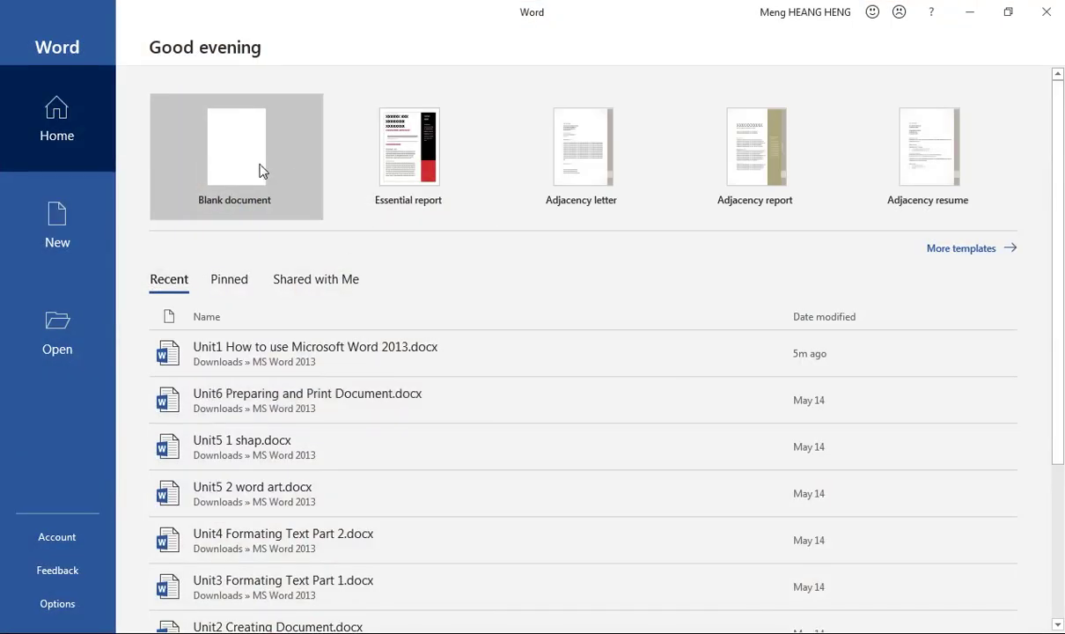
- Create a blank document and toggle the white space at the page's upper edge between hidden and shown
{"action": "left_click", "coordinate": [251, 165]}
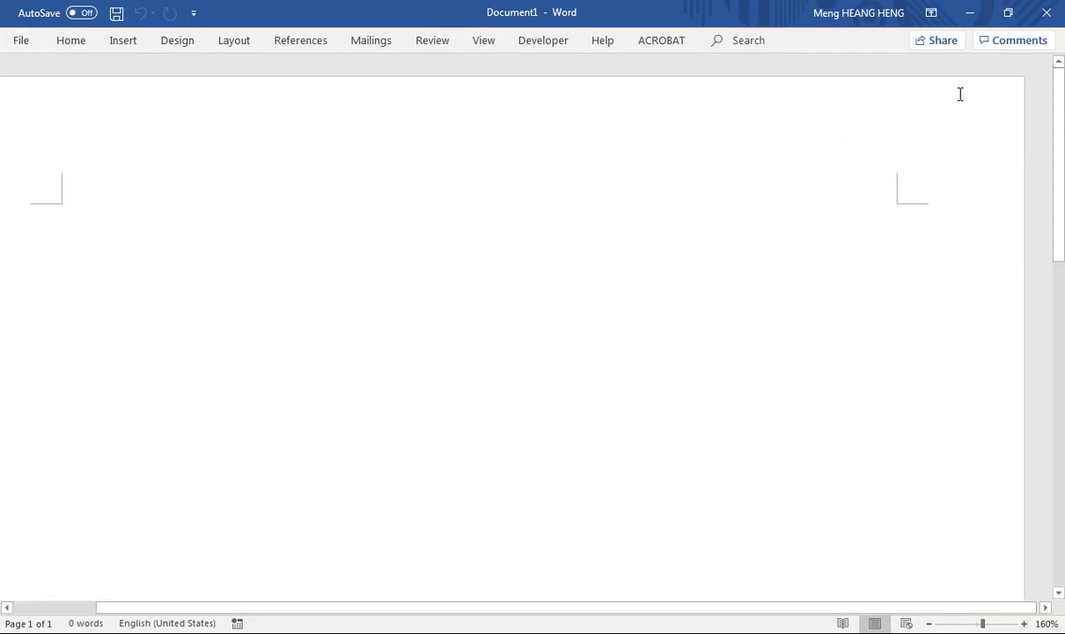
{"action": "double_click", "coordinate": [806, 56]}
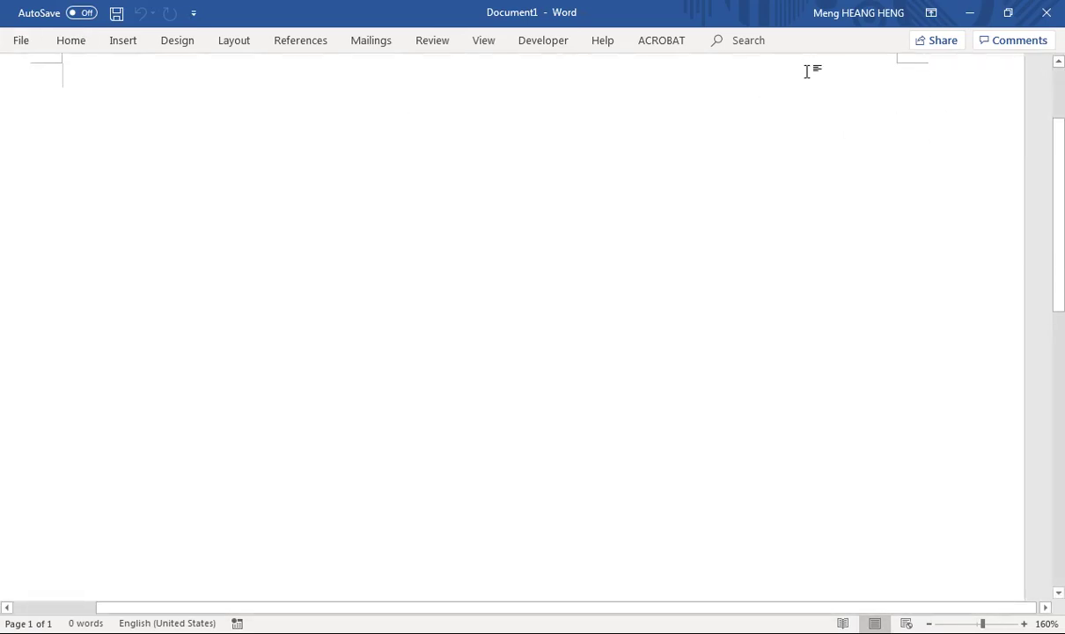
{"action": "double_click", "coordinate": [808, 58]}
{"action": "double_click", "coordinate": [763, 56]}
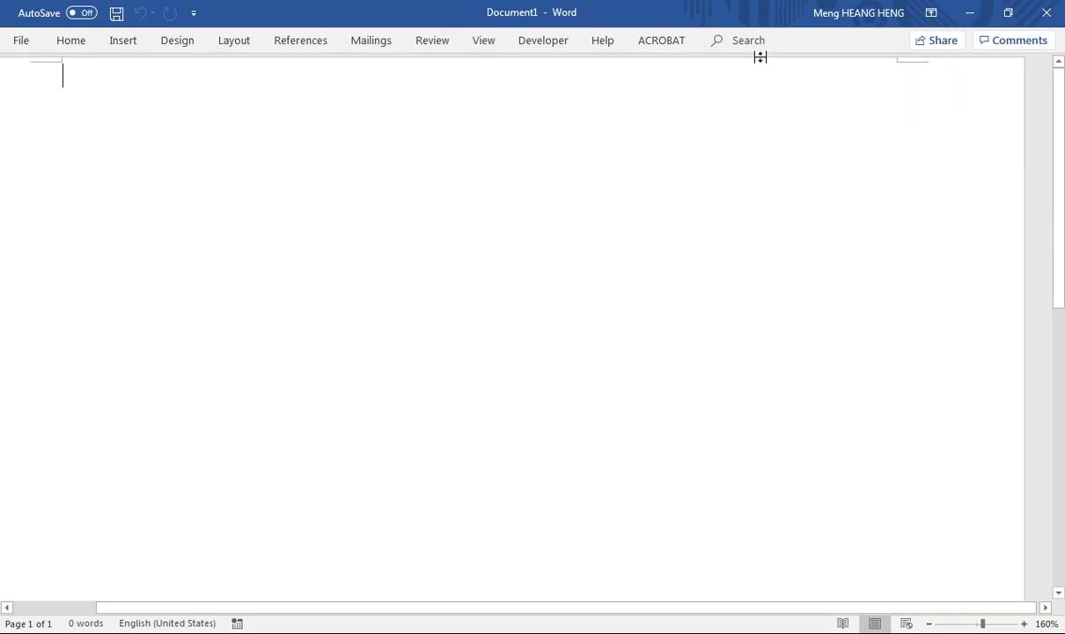
{"action": "double_click", "coordinate": [787, 54]}
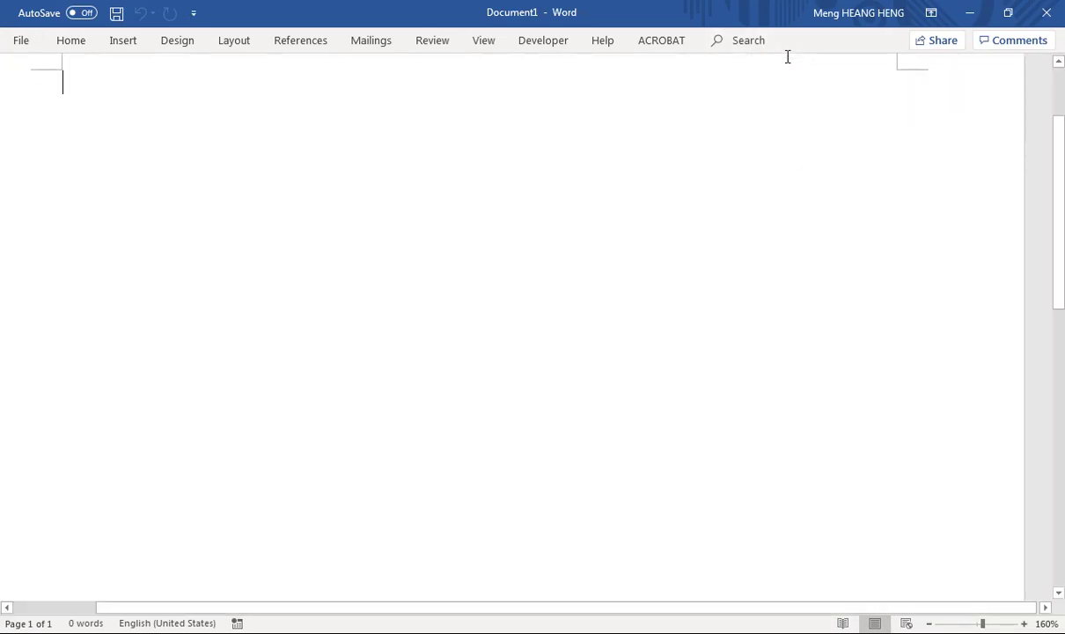
- Pin the ribbon open with the Developer commands displayed, and toggle the page's upper white space off and on
{"action": "left_click", "coordinate": [545, 43]}
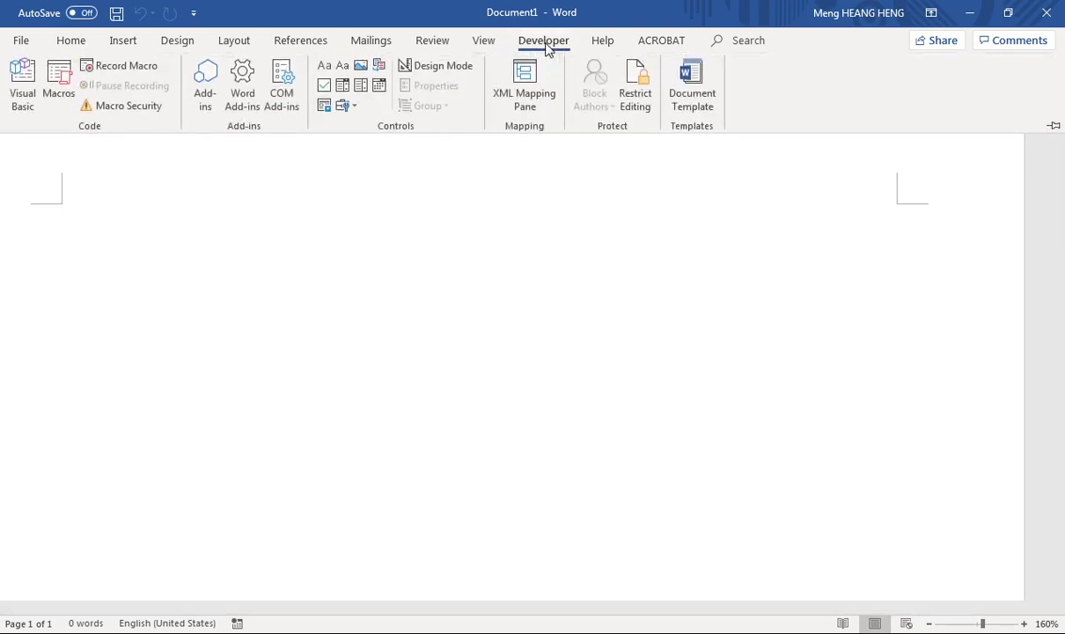
{"action": "left_click", "coordinate": [1054, 125]}
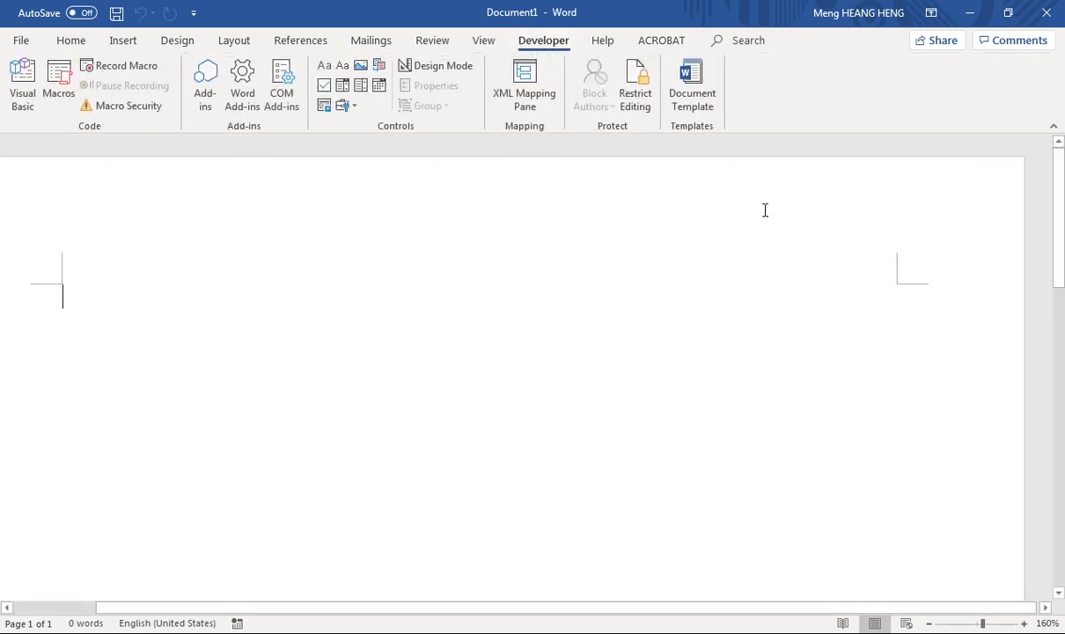
{"action": "double_click", "coordinate": [713, 154]}
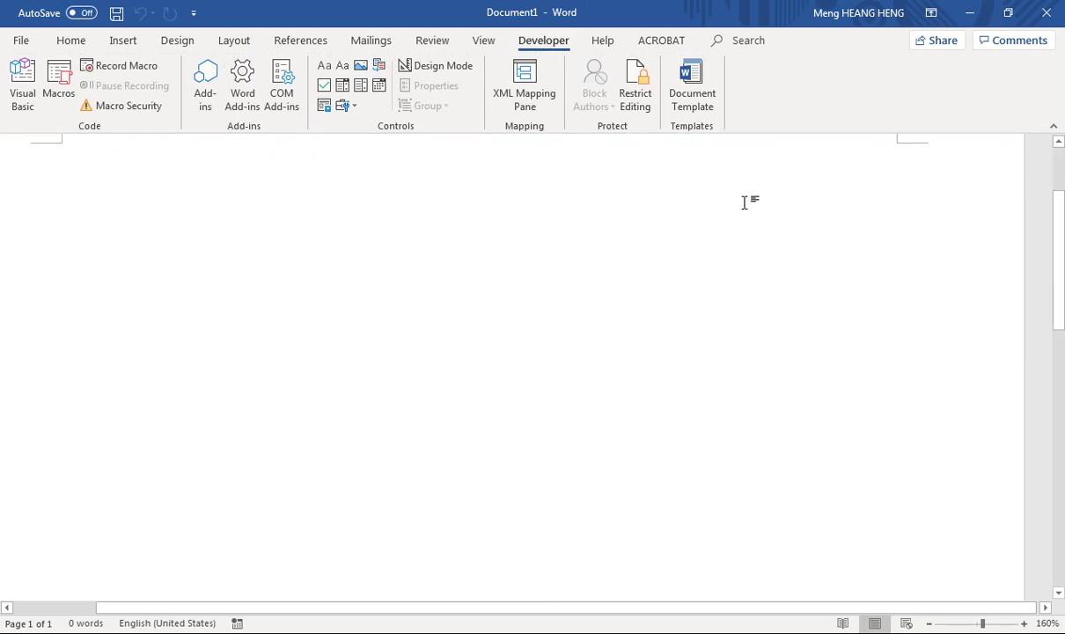
{"action": "double_click", "coordinate": [713, 188]}
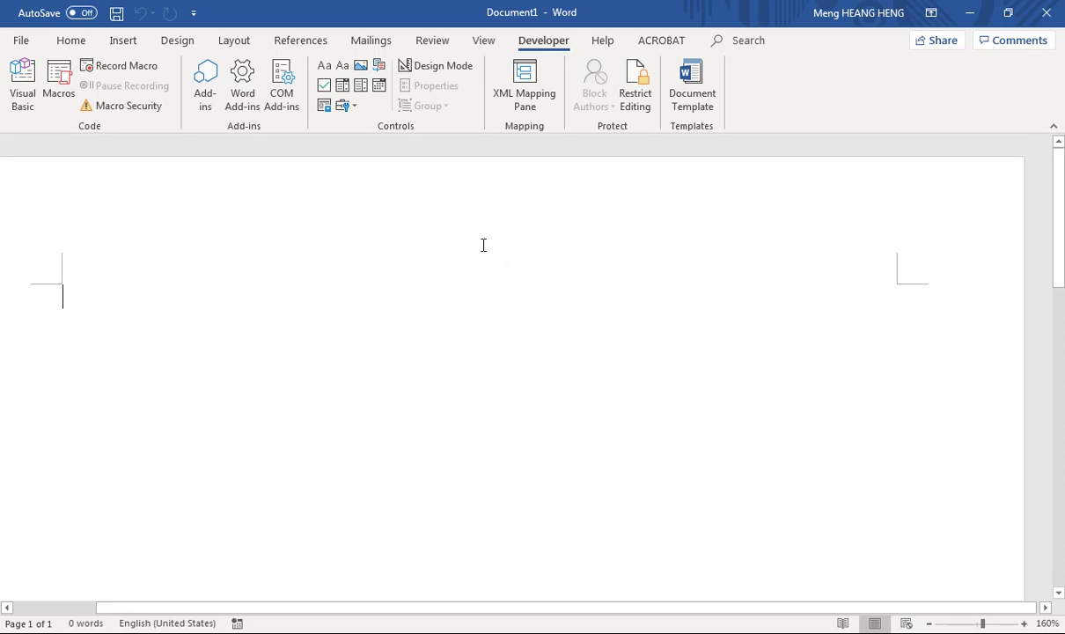
- View the document's Info page, and close the blank document
{"action": "left_click", "coordinate": [23, 41]}
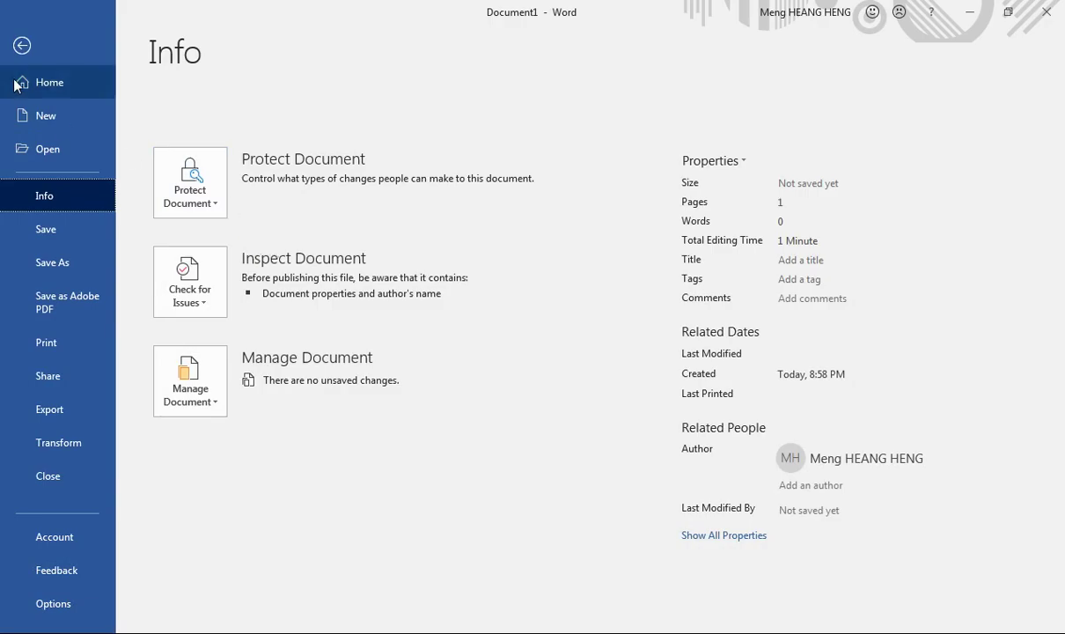
{"action": "left_click", "coordinate": [22, 46]}
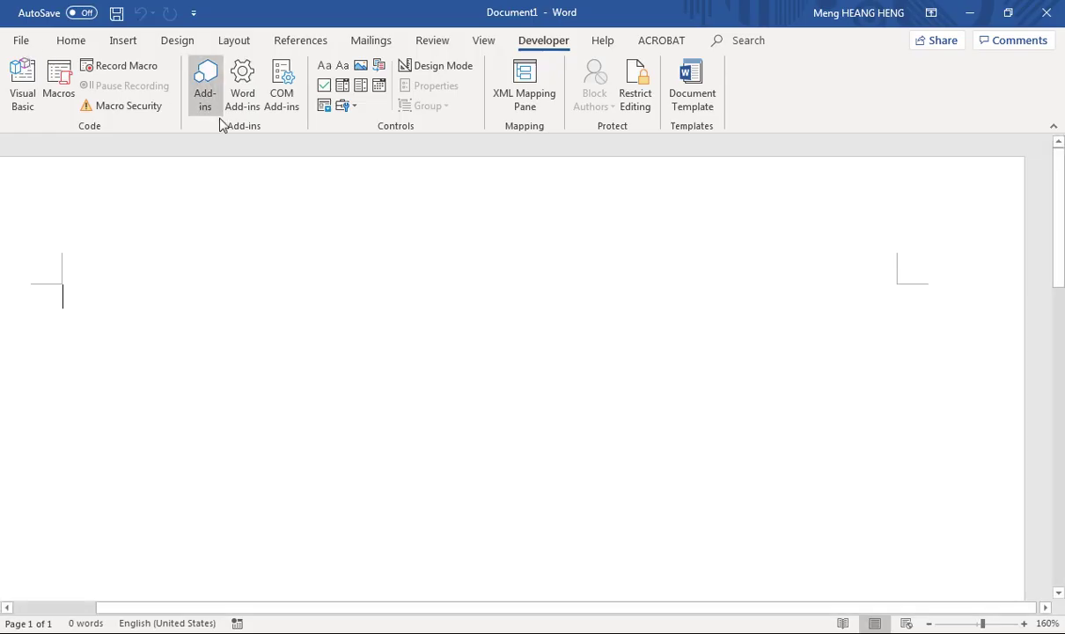
{"action": "left_click", "coordinate": [1047, 14]}
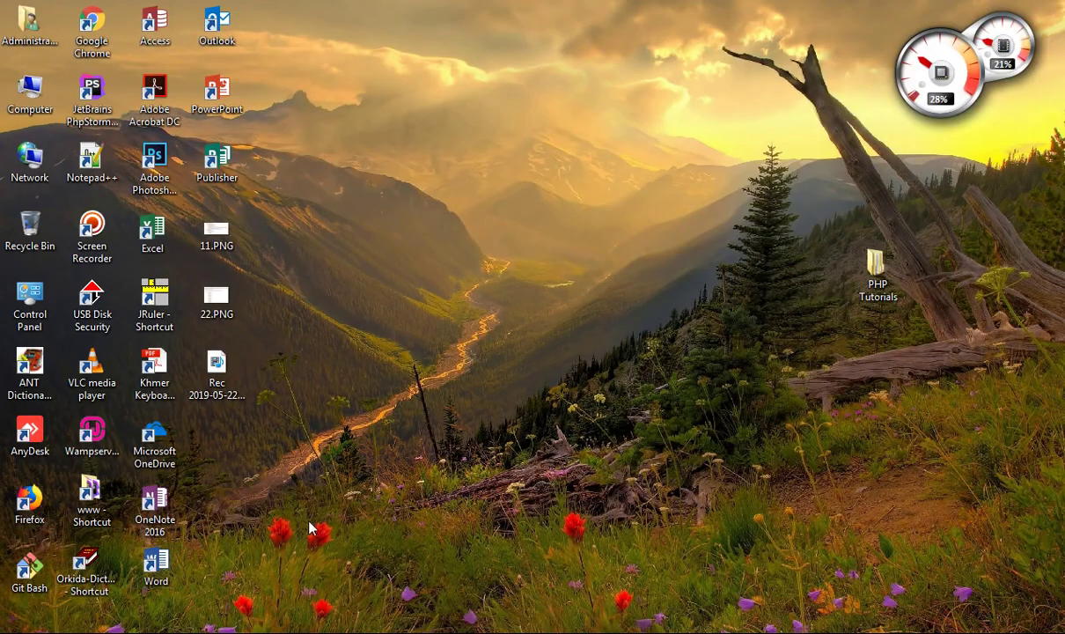
- Switch to the Windows Start menu and show the list of all installed programs
{"action": "key", "text": "super"}
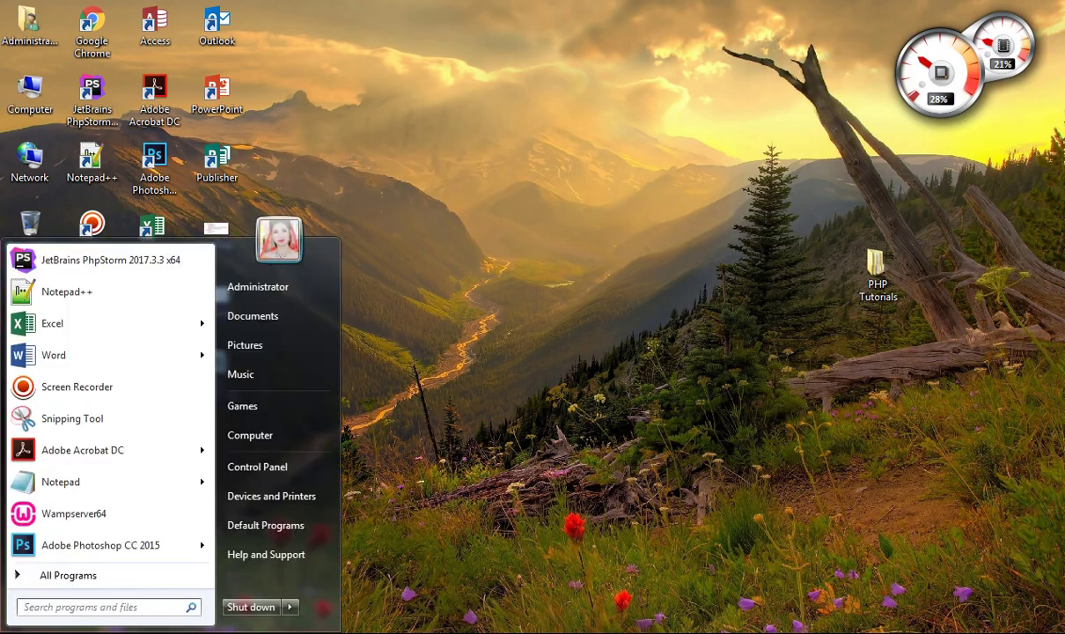
{"action": "left_click", "coordinate": [449, 494]}
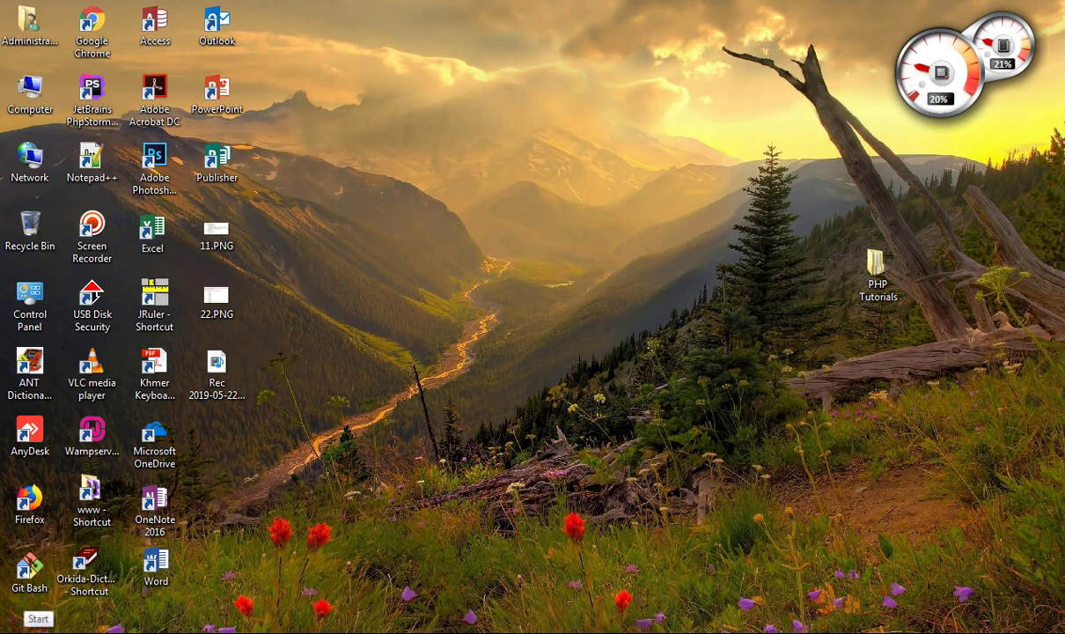
{"action": "left_click", "coordinate": [18, 629]}
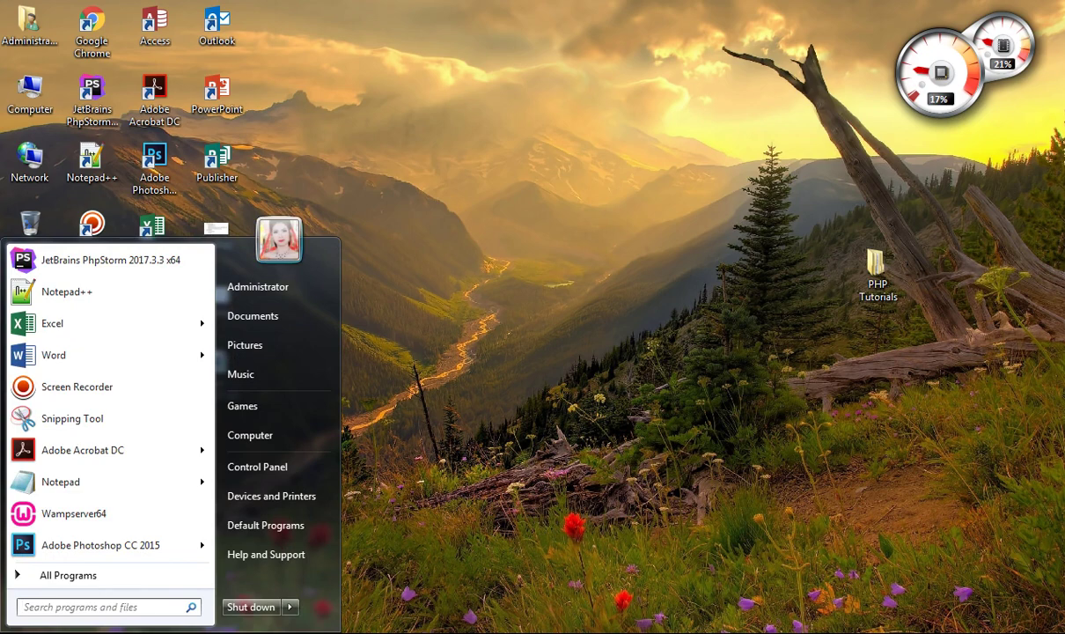
{"action": "left_click", "coordinate": [72, 576]}
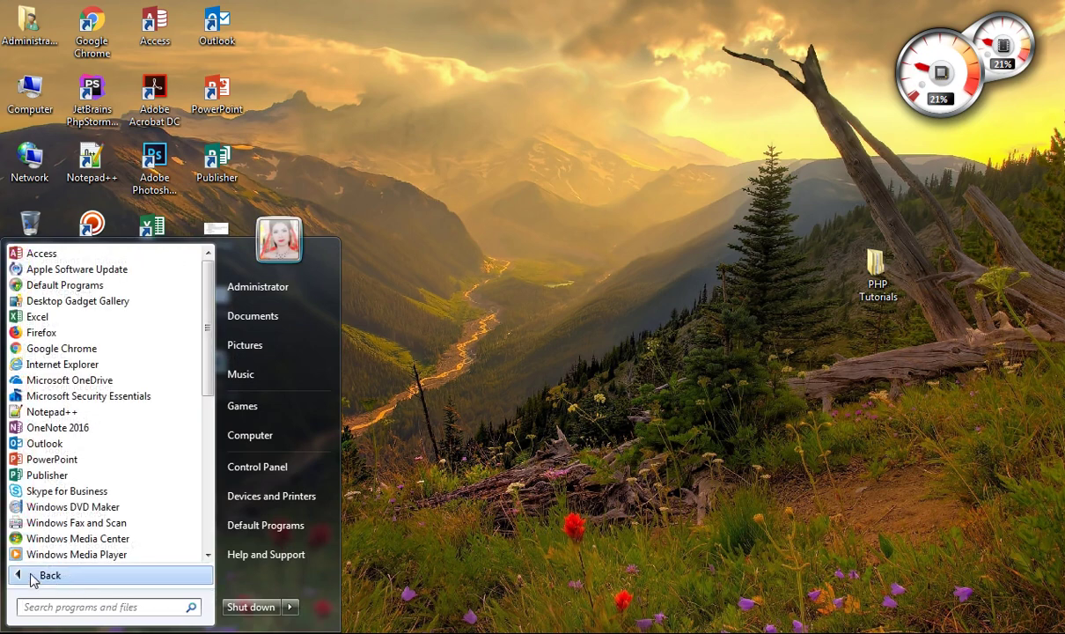
{"action": "left_click", "coordinate": [35, 576]}
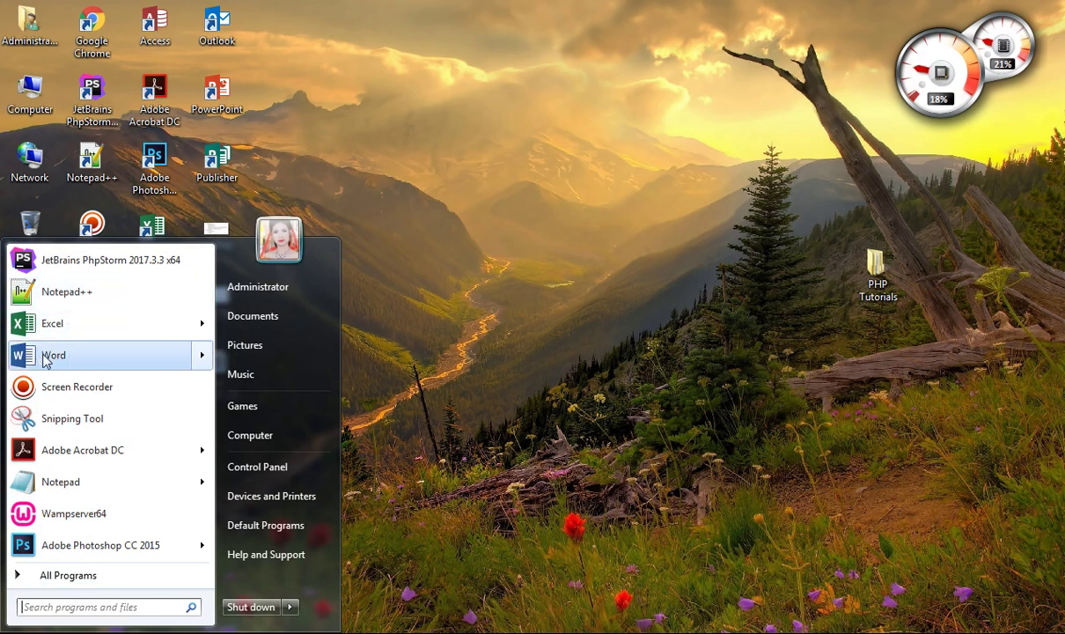
{"action": "left_click", "coordinate": [75, 575]}
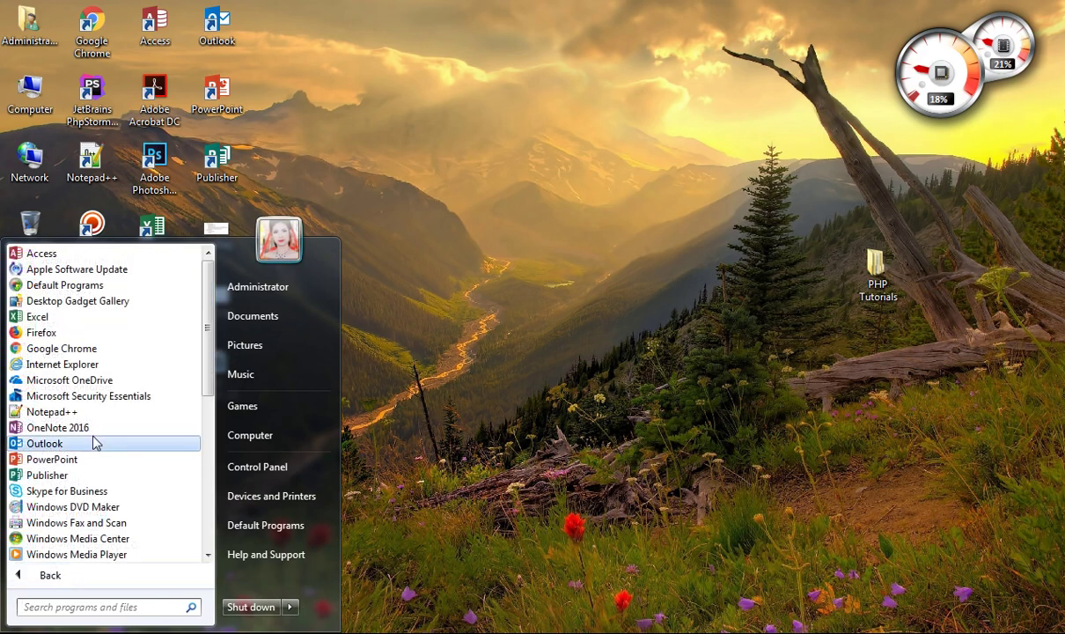
- Browse the list of installed programs for the Office applications, expanding the Microsoft Office Tools folder
{"action": "scroll", "coordinate": [96, 443], "scroll_direction": "down", "scroll_amount": 5}
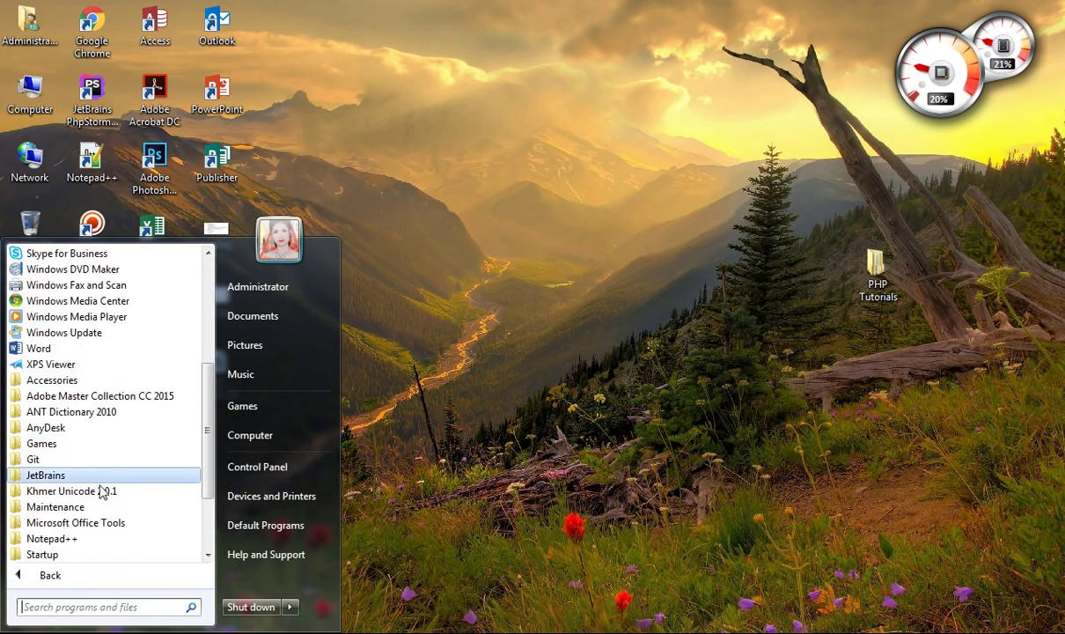
{"action": "scroll", "coordinate": [86, 535], "scroll_direction": "down", "scroll_amount": 1}
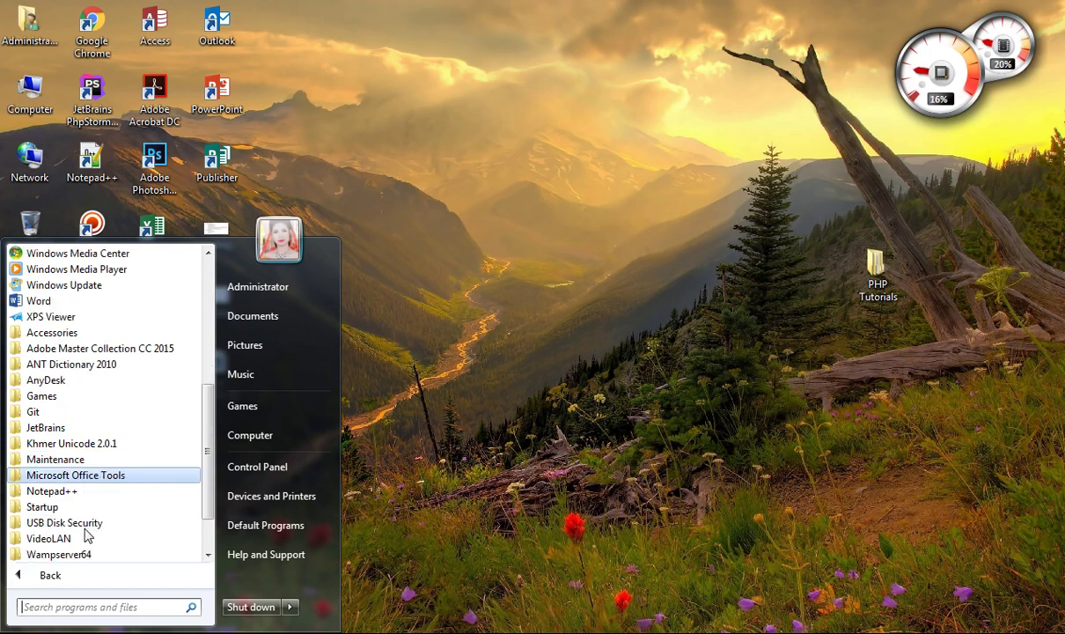
{"action": "scroll", "coordinate": [87, 534], "scroll_direction": "down", "scroll_amount": 1}
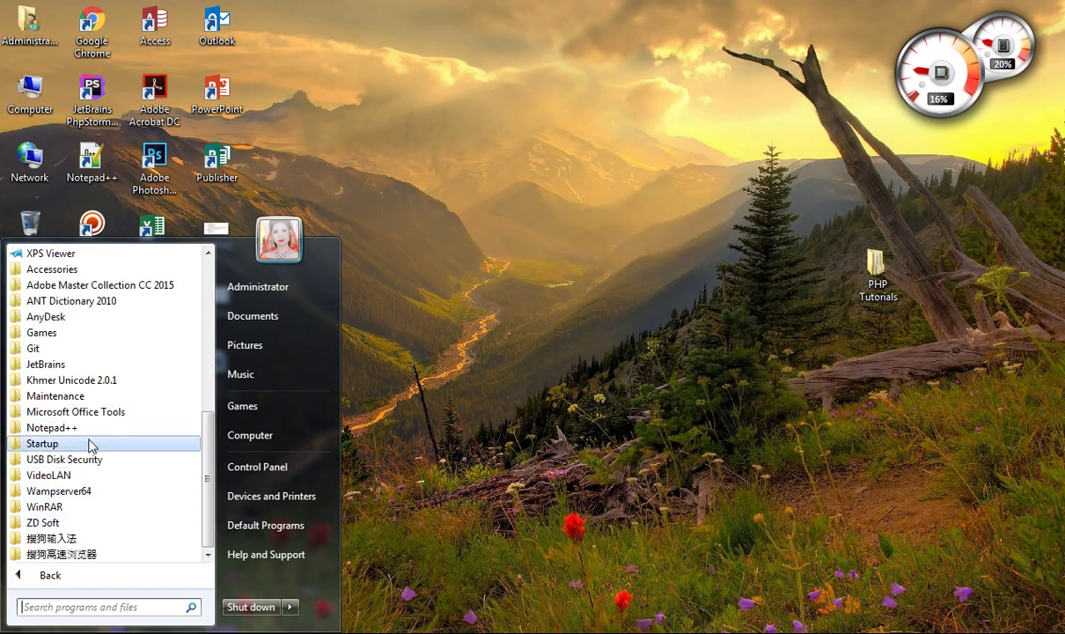
{"action": "left_click", "coordinate": [87, 414]}
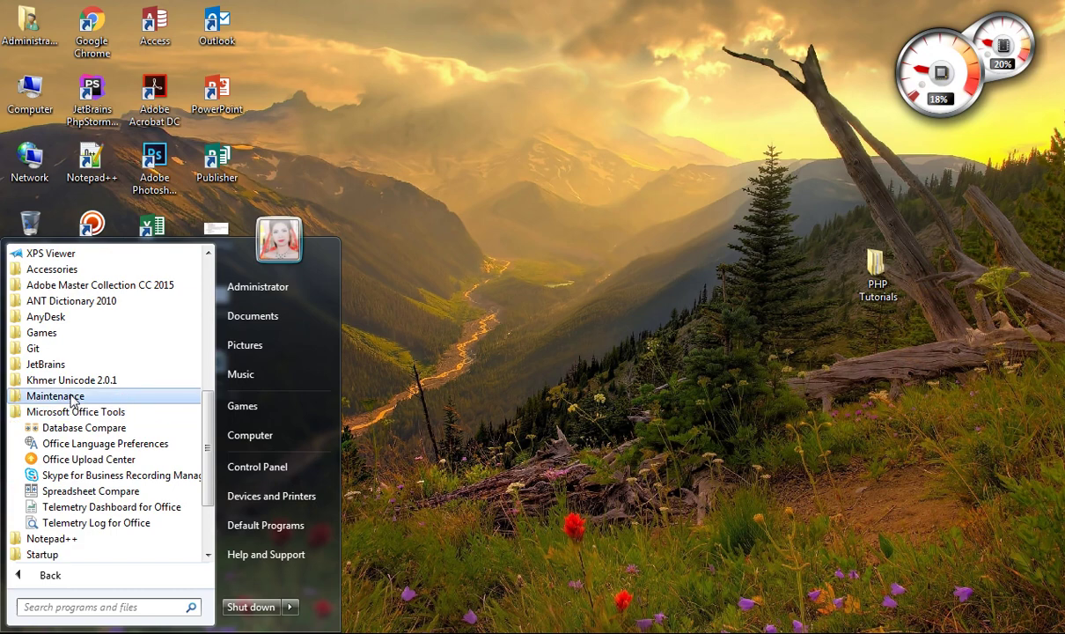
{"action": "scroll", "coordinate": [102, 476], "scroll_direction": "down", "scroll_amount": 2}
{"action": "scroll", "coordinate": [107, 513], "scroll_direction": "up", "scroll_amount": 3}
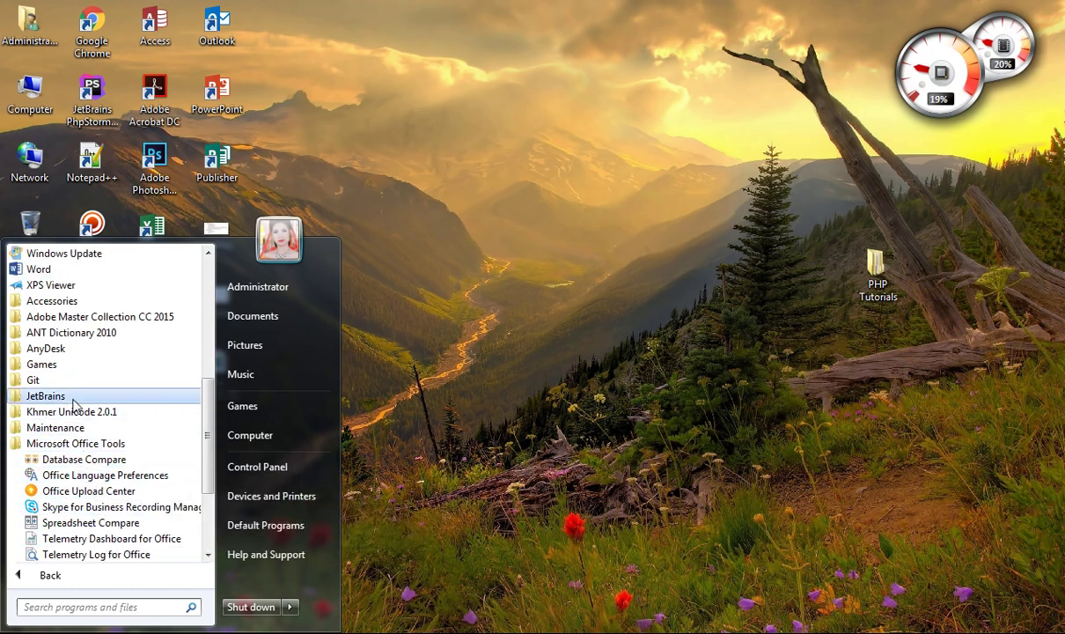
{"action": "scroll", "coordinate": [75, 403], "scroll_direction": "up", "scroll_amount": 2}
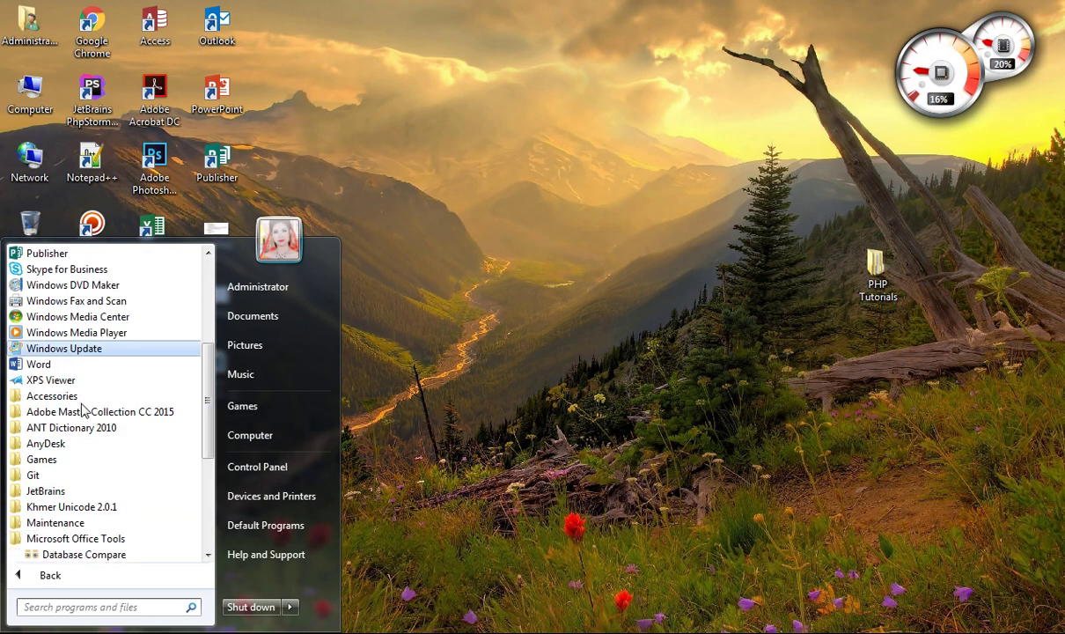
{"action": "scroll", "coordinate": [88, 464], "scroll_direction": "down", "scroll_amount": 1}
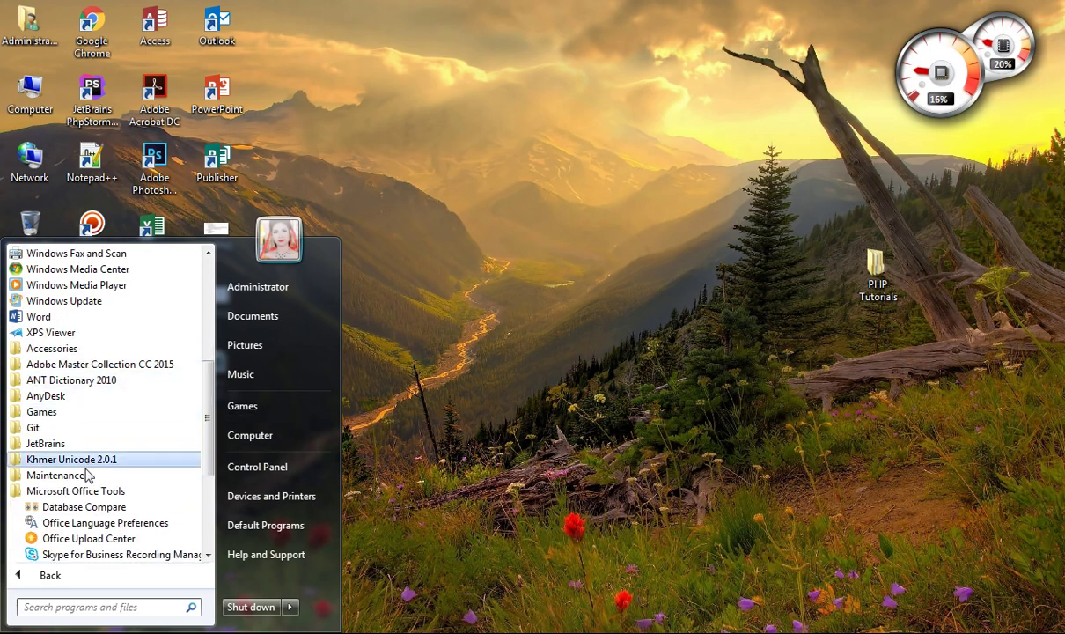
{"action": "scroll", "coordinate": [88, 475], "scroll_direction": "down", "scroll_amount": 4}
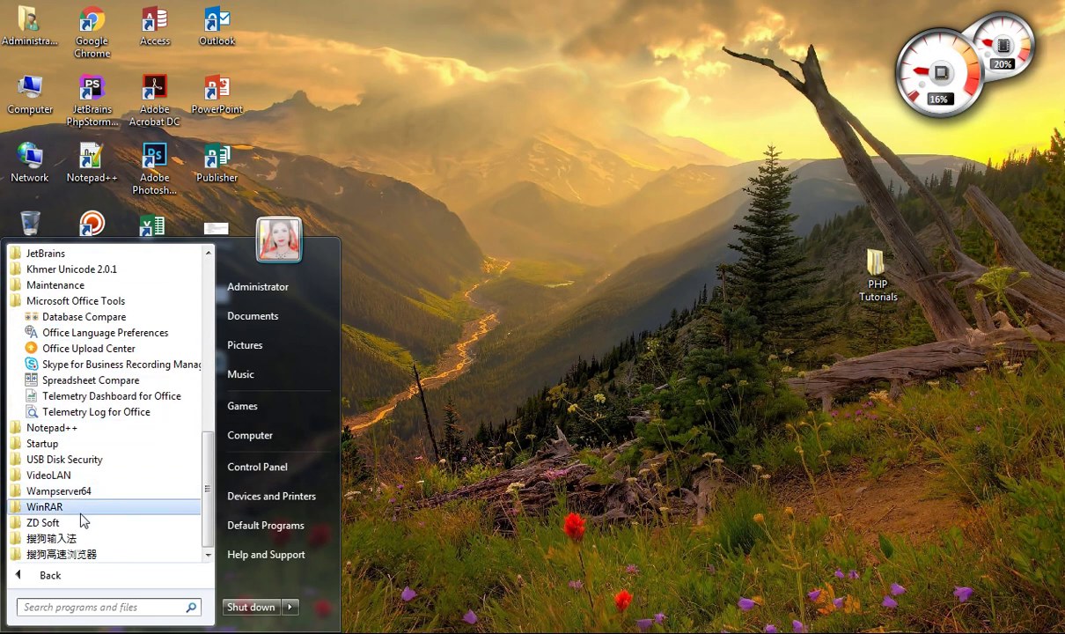
{"action": "scroll", "coordinate": [71, 466], "scroll_direction": "up", "scroll_amount": 3}
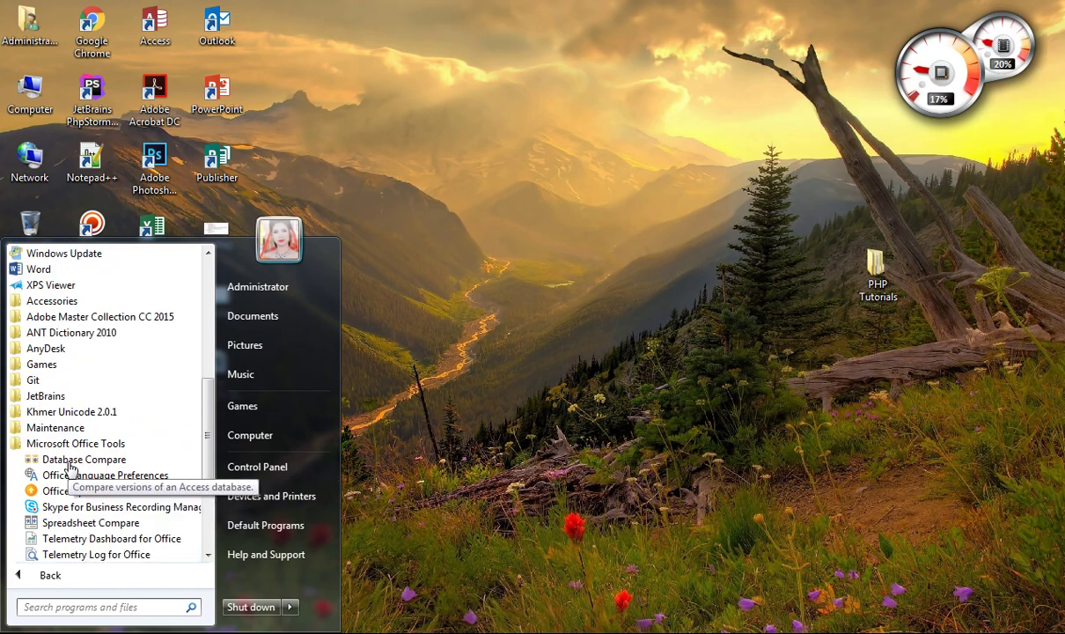
{"action": "scroll", "coordinate": [71, 465], "scroll_direction": "up", "scroll_amount": 6}
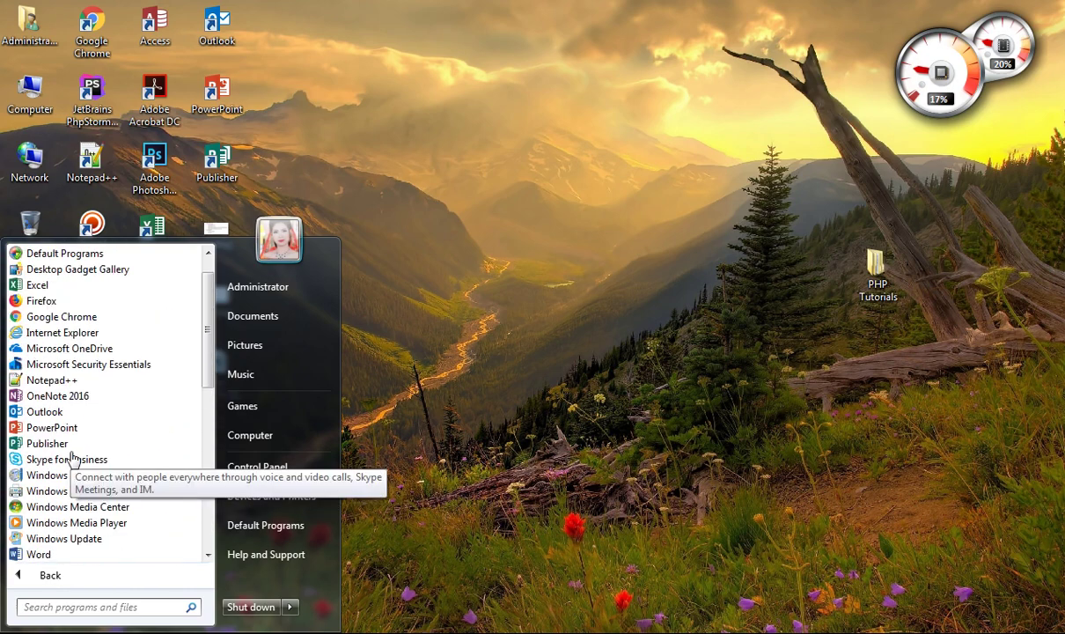
{"action": "scroll", "coordinate": [71, 459], "scroll_direction": "up", "scroll_amount": 1}
{"action": "scroll", "coordinate": [71, 460], "scroll_direction": "down", "scroll_amount": 4}
{"action": "scroll", "coordinate": [60, 484], "scroll_direction": "up", "scroll_amount": 4}
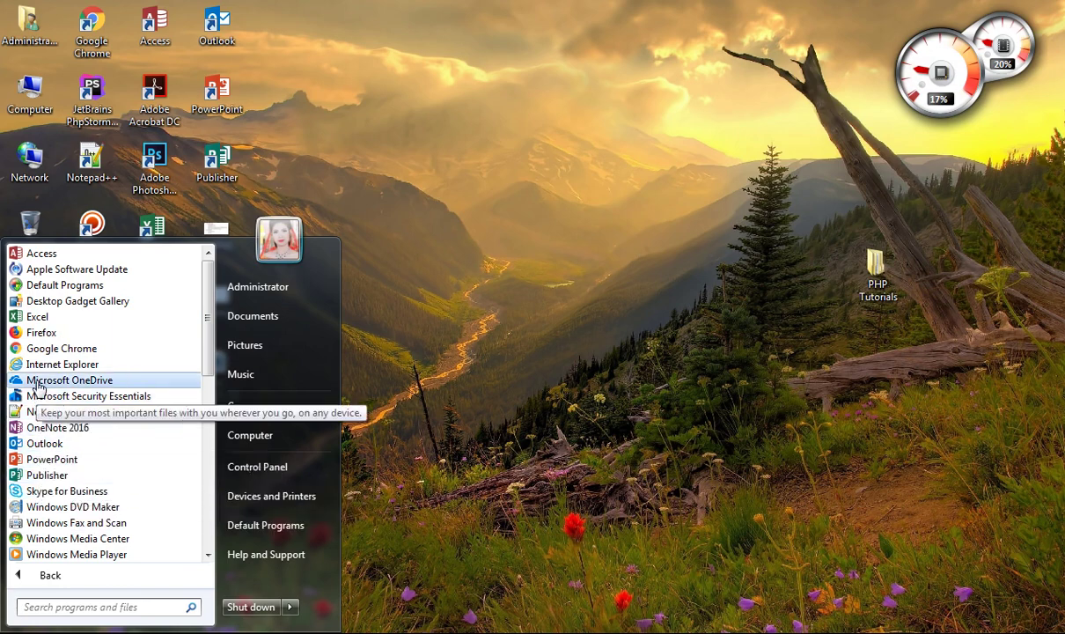
{"action": "scroll", "coordinate": [40, 376], "scroll_direction": "down", "scroll_amount": 1}
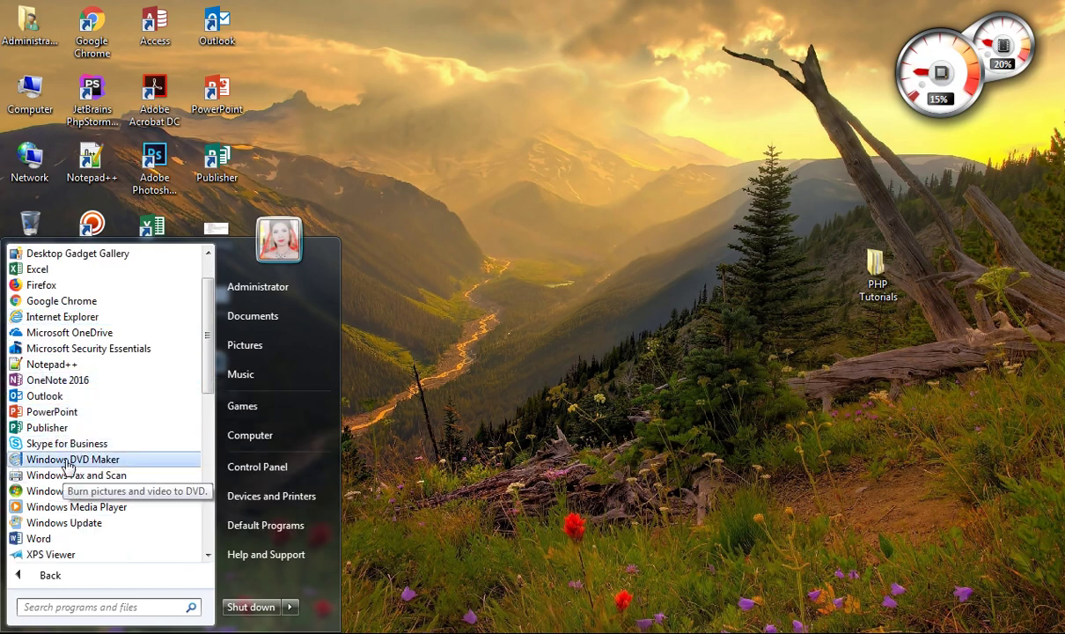
{"action": "scroll", "coordinate": [68, 464], "scroll_direction": "up", "scroll_amount": 1}
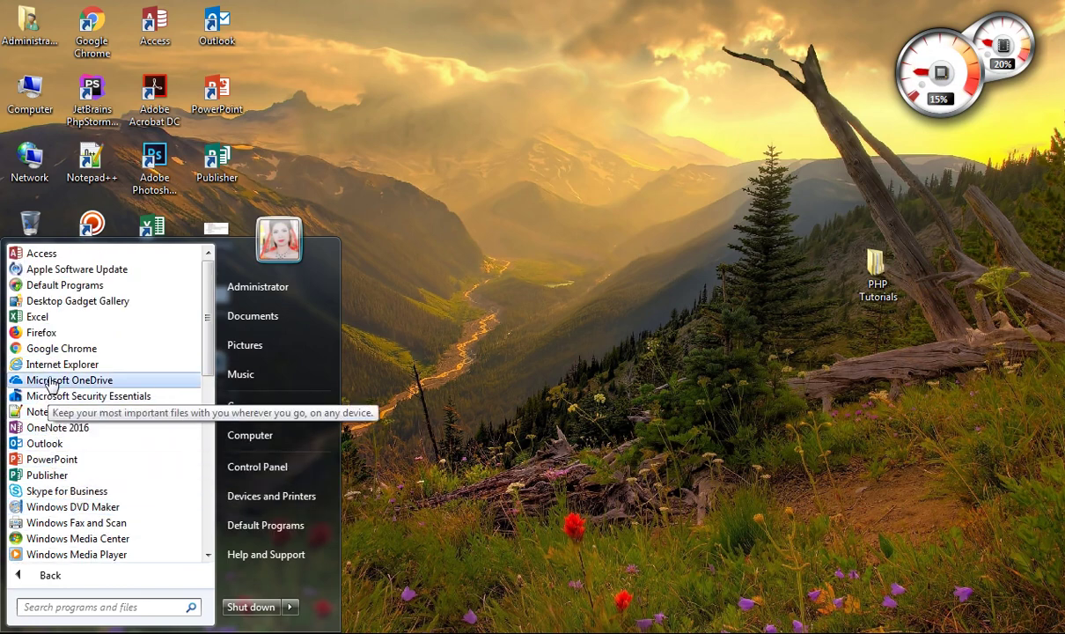
- Launch Word from the installed programs list with a new blank document, and close it again
{"action": "scroll", "coordinate": [55, 486], "scroll_direction": "down", "scroll_amount": 2}
{"action": "left_click", "coordinate": [46, 491]}
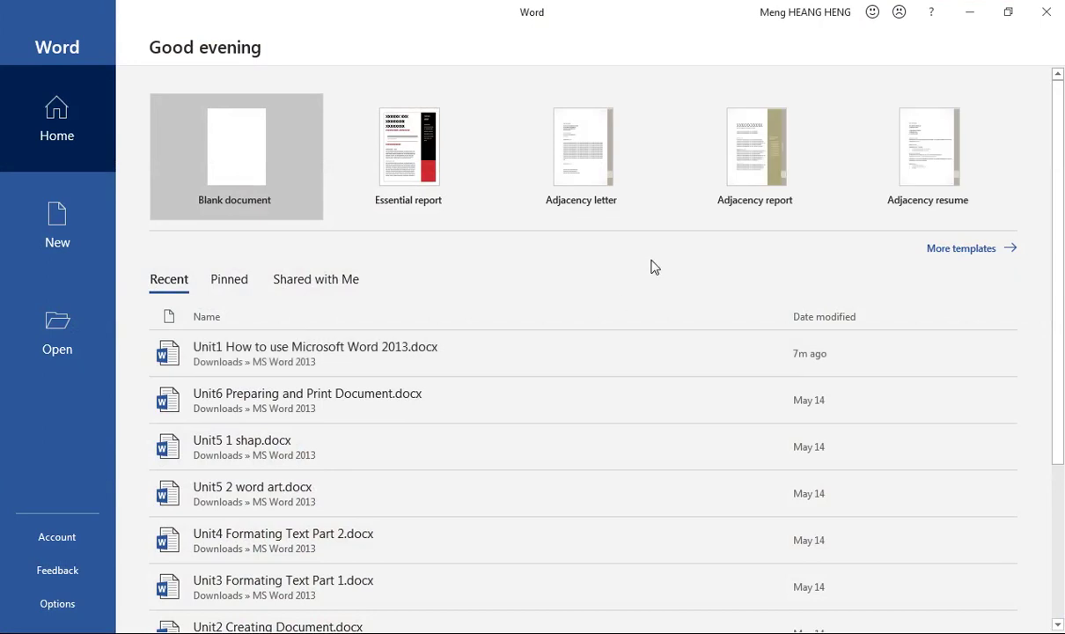
{"action": "left_click", "coordinate": [249, 173]}
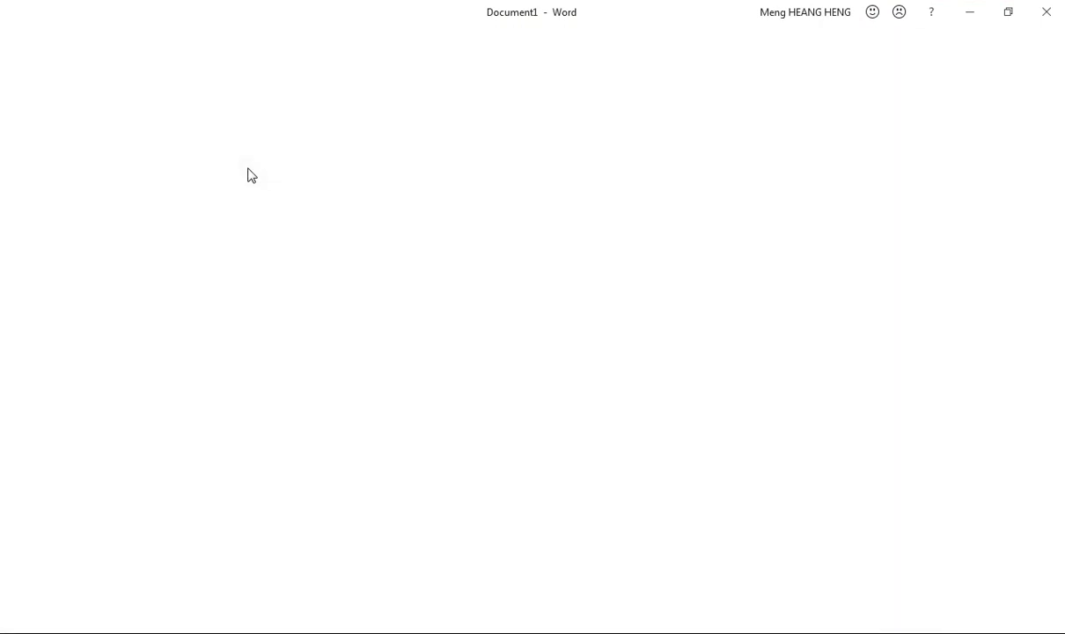
{"action": "left_click", "coordinate": [1048, 14]}
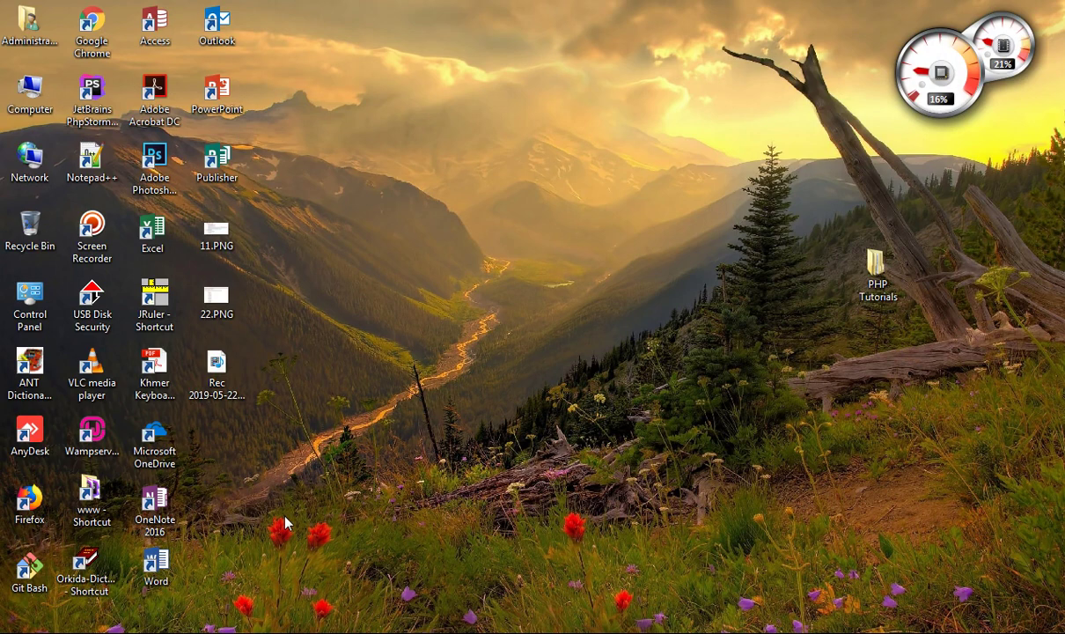
- Launch Word from the Windows Run dialog with the command winword, create a blank document, and close Word again
{"action": "key", "text": "super+r"}
{"action": "left_click_drag", "start_coordinate": [170, 455], "coordinate": [380, 326]}
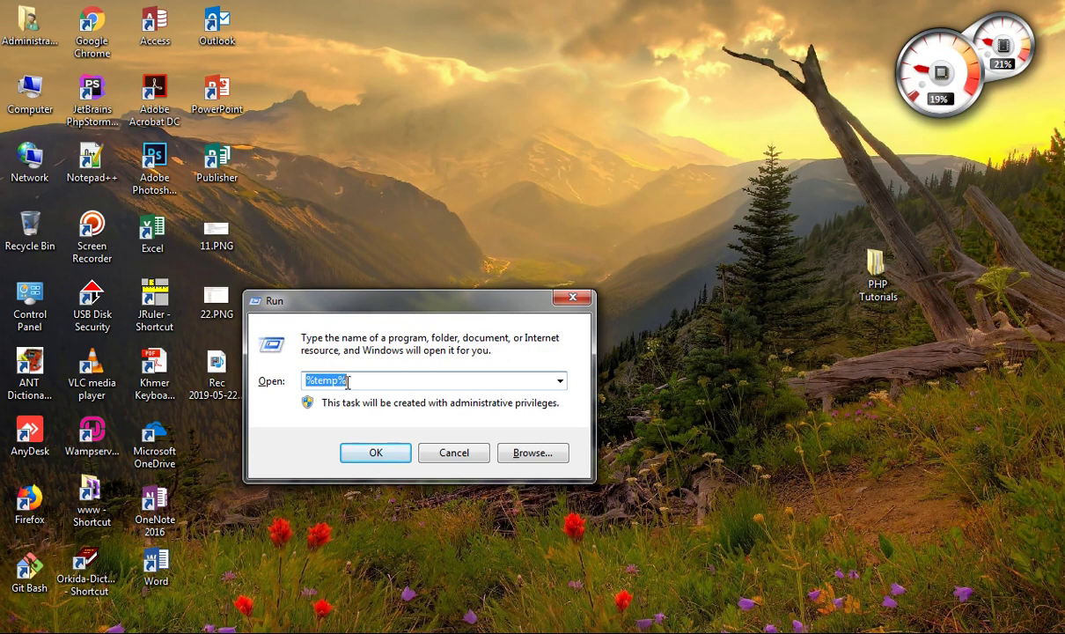
{"action": "type", "text": "w"}
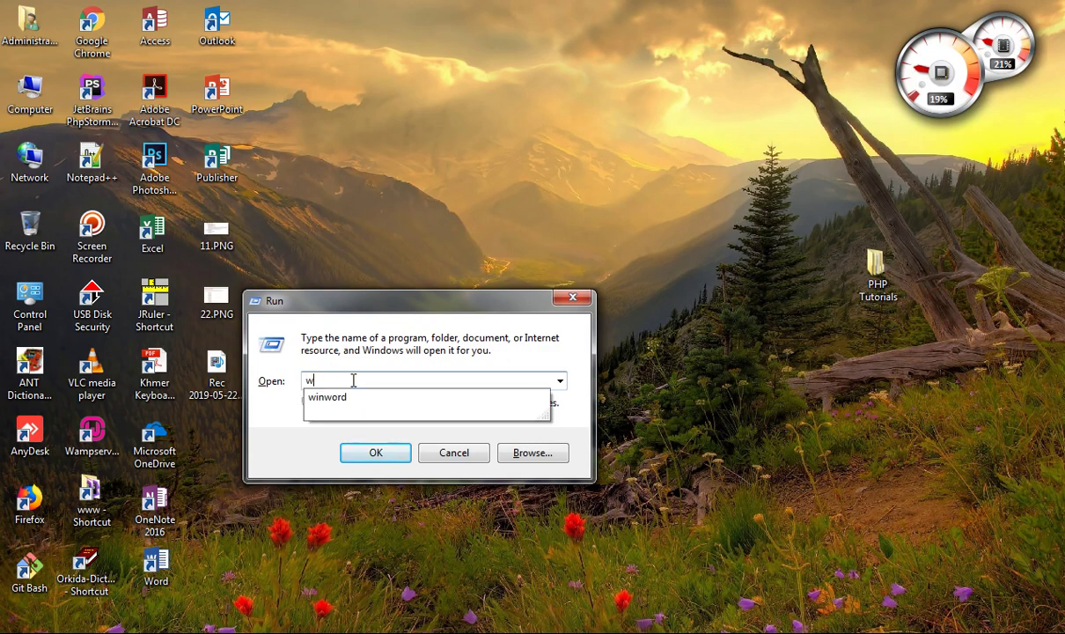
{"action": "type", "text": "inword"}
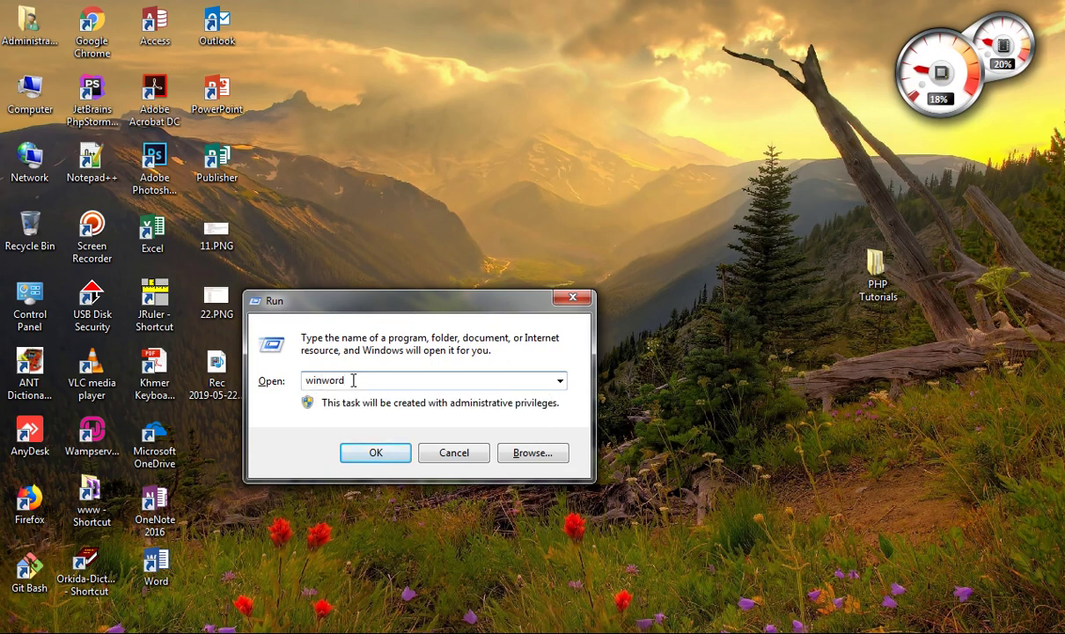
{"action": "key", "text": "Return"}
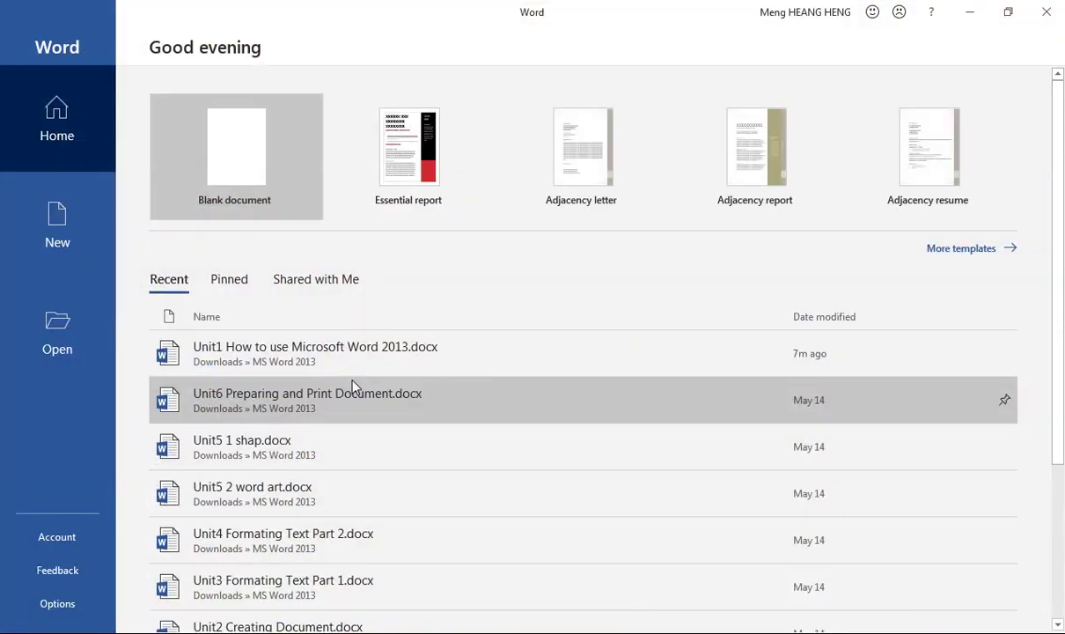
{"action": "left_click", "coordinate": [215, 141]}
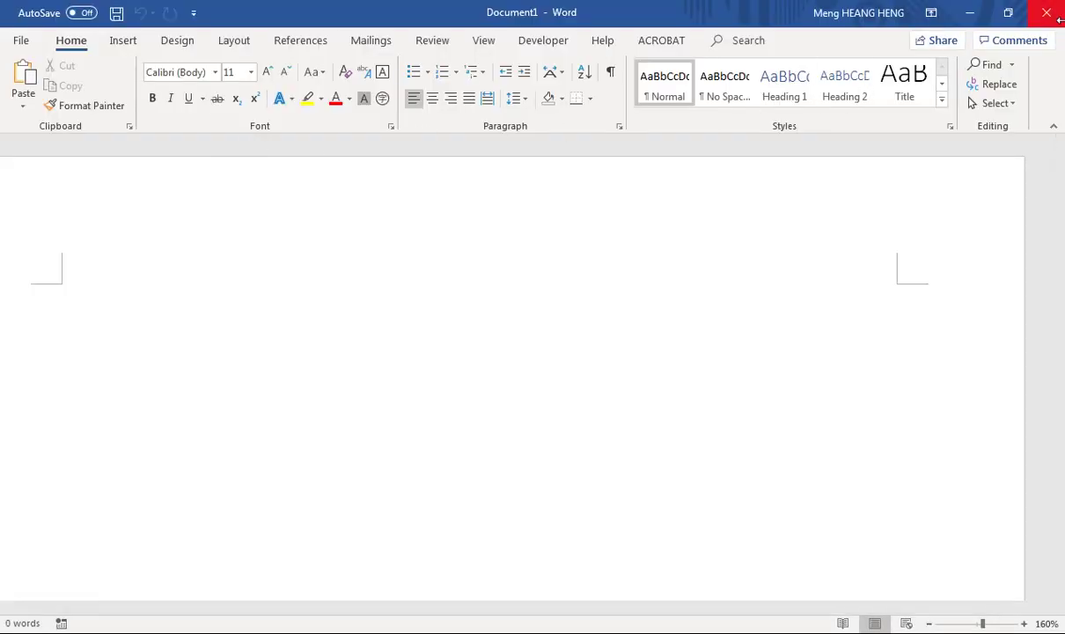
{"action": "left_click", "coordinate": [1046, 12]}
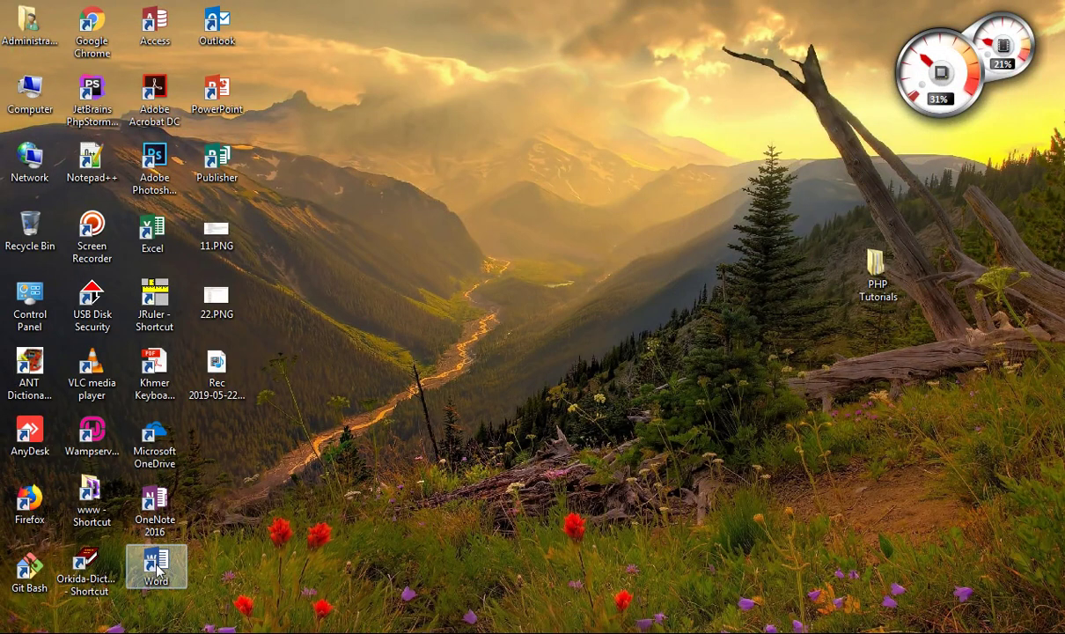
- Show the recent documents listed for Word in the Windows Start menu, and dismiss the menu
{"action": "key", "text": "super"}
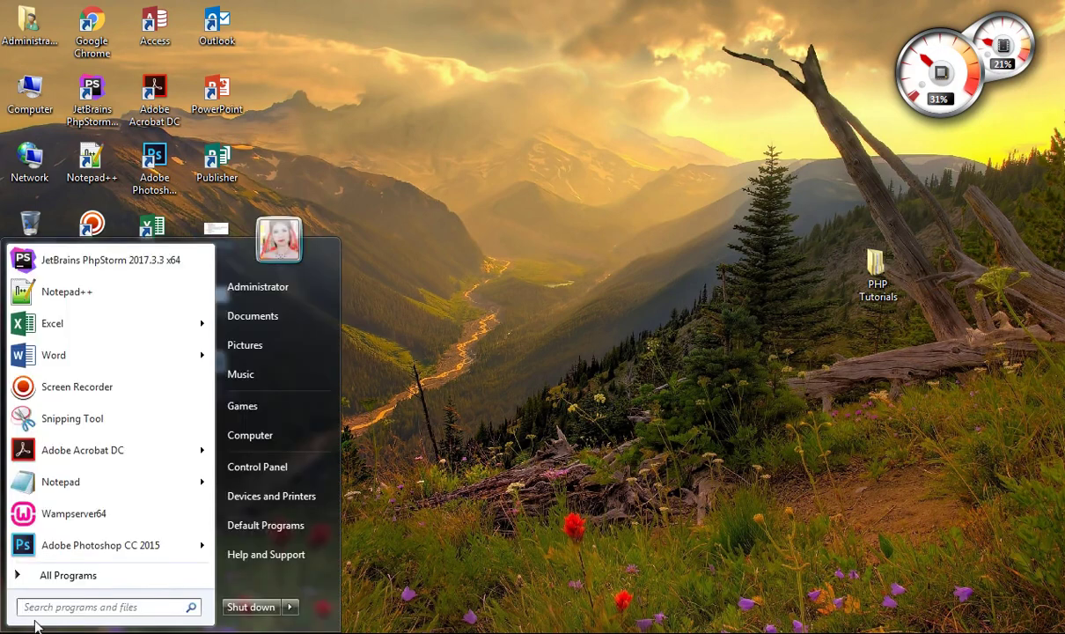
{"action": "mouse_move", "coordinate": [60, 354]}
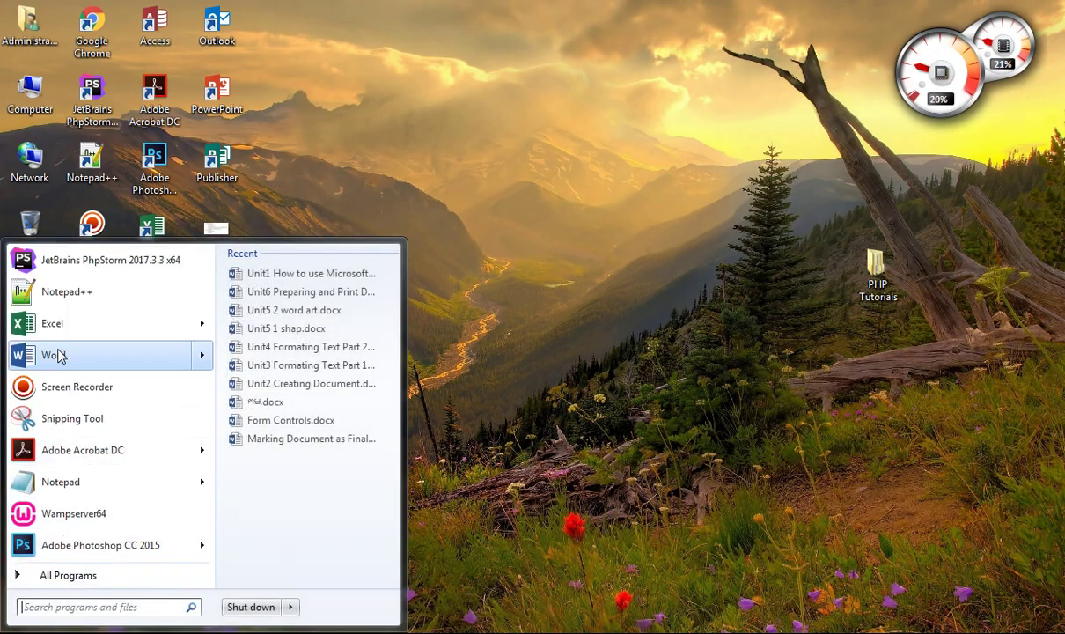
{"action": "left_click", "coordinate": [555, 357]}
- Run winword from the Run dialog once more to reach Word's start screen, and close Word
{"action": "key", "text": "super+r"}
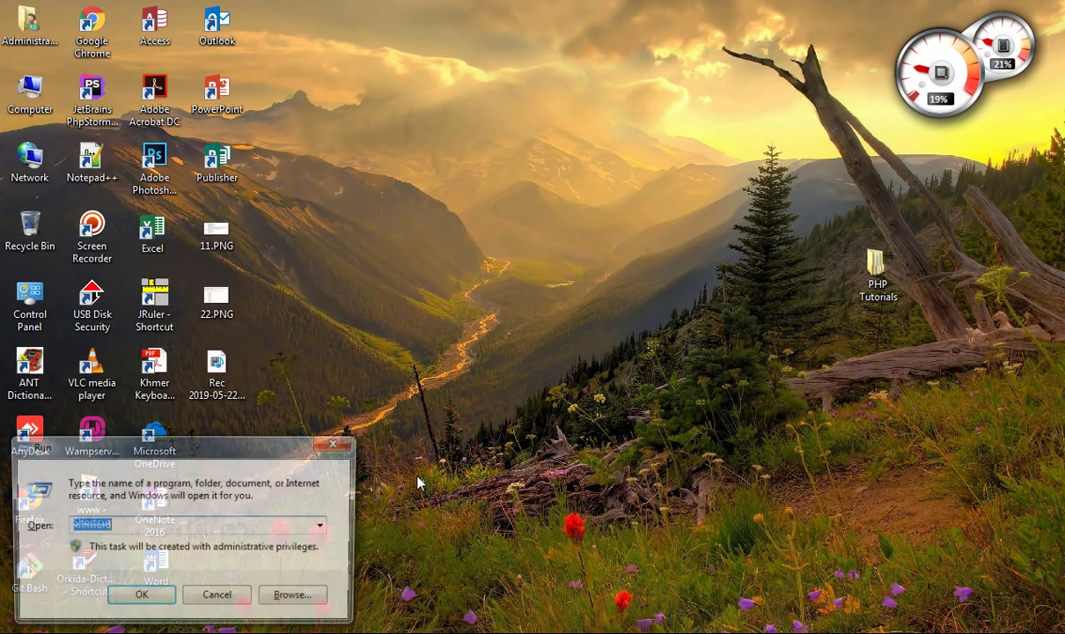
{"action": "type", "text": "w"}
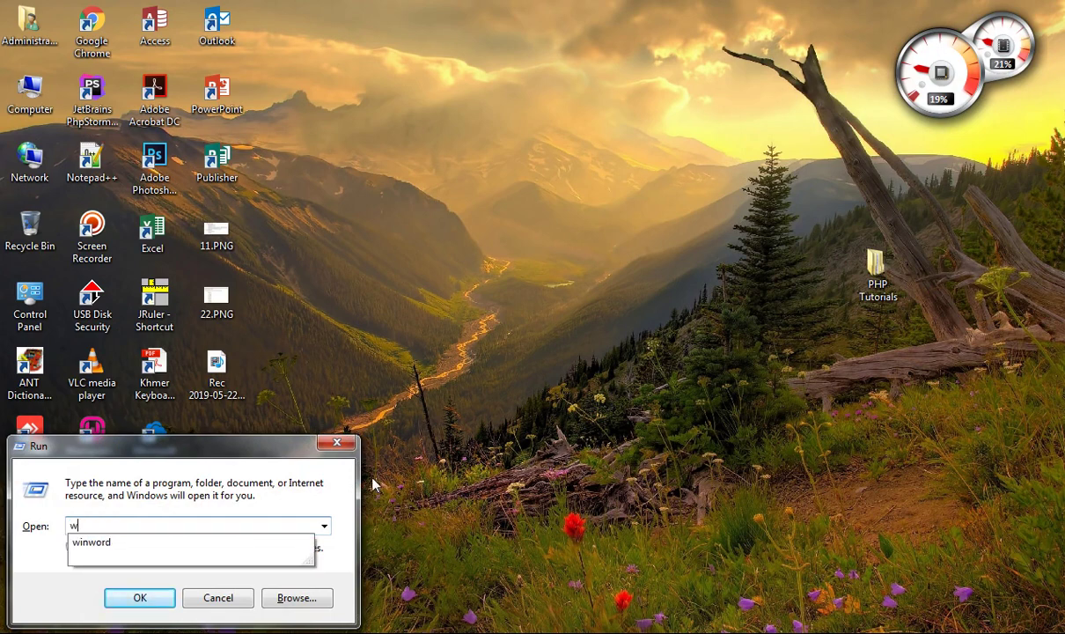
{"action": "type", "text": "inword"}
{"action": "key", "text": "Return"}
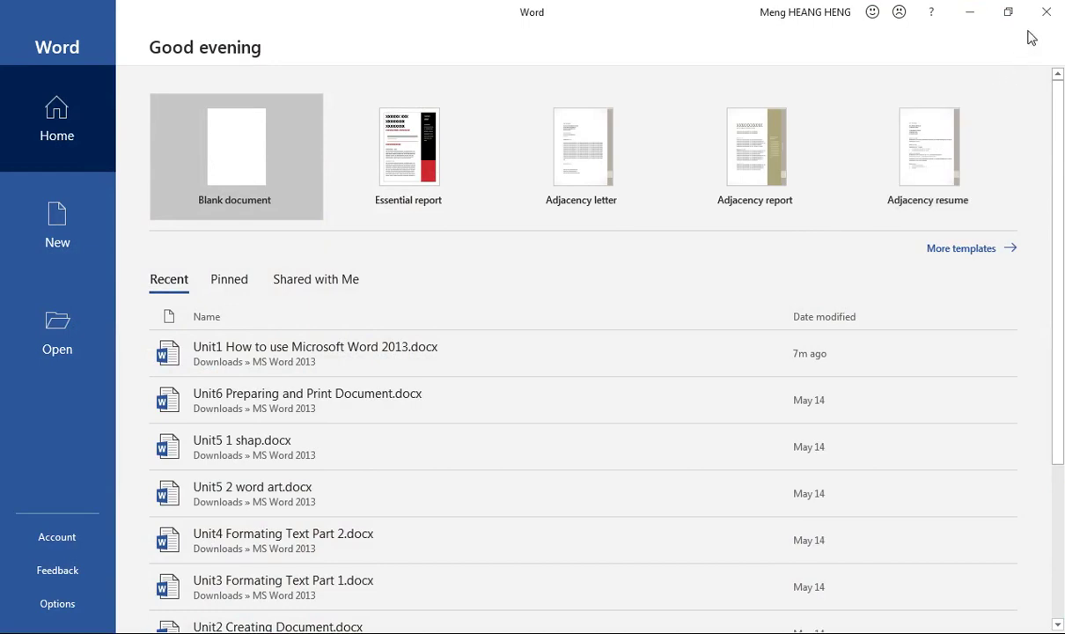
{"action": "key", "text": "alt+F4"}
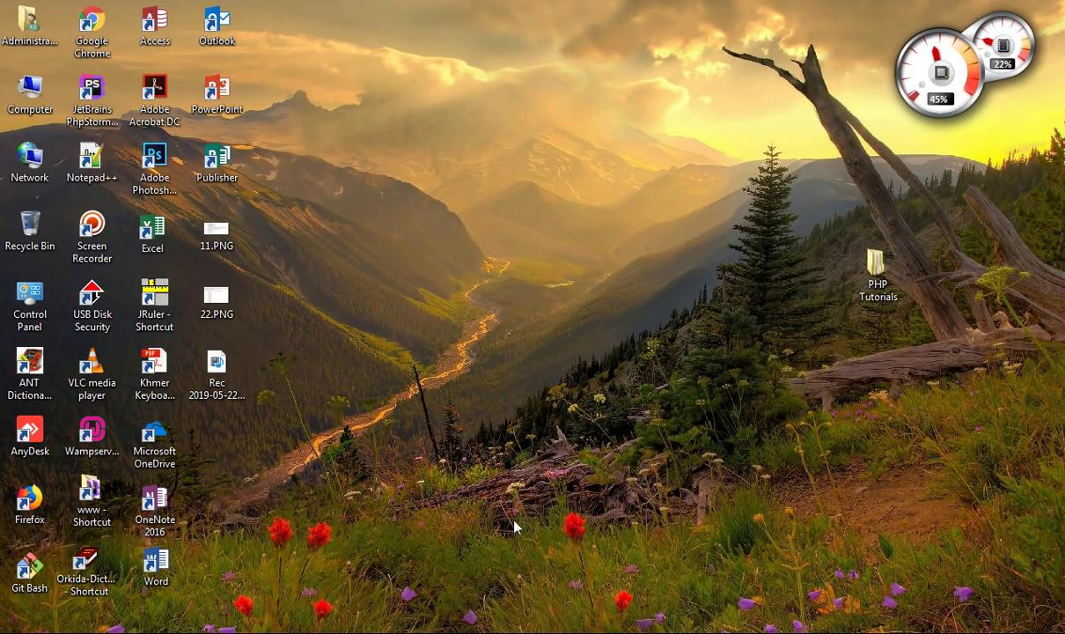
- Switch to the image 11.PNG in Windows Photo Viewer, read the lesson outline, and close it
{"action": "mouse_move", "coordinate": [362, 621]}
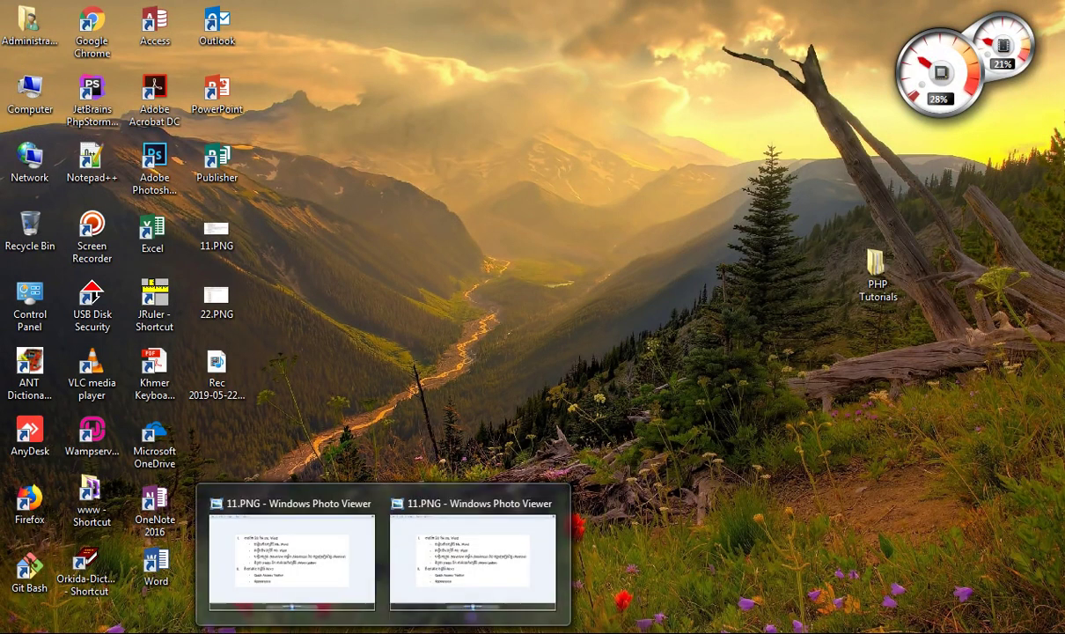
{"action": "left_click", "coordinate": [329, 588]}
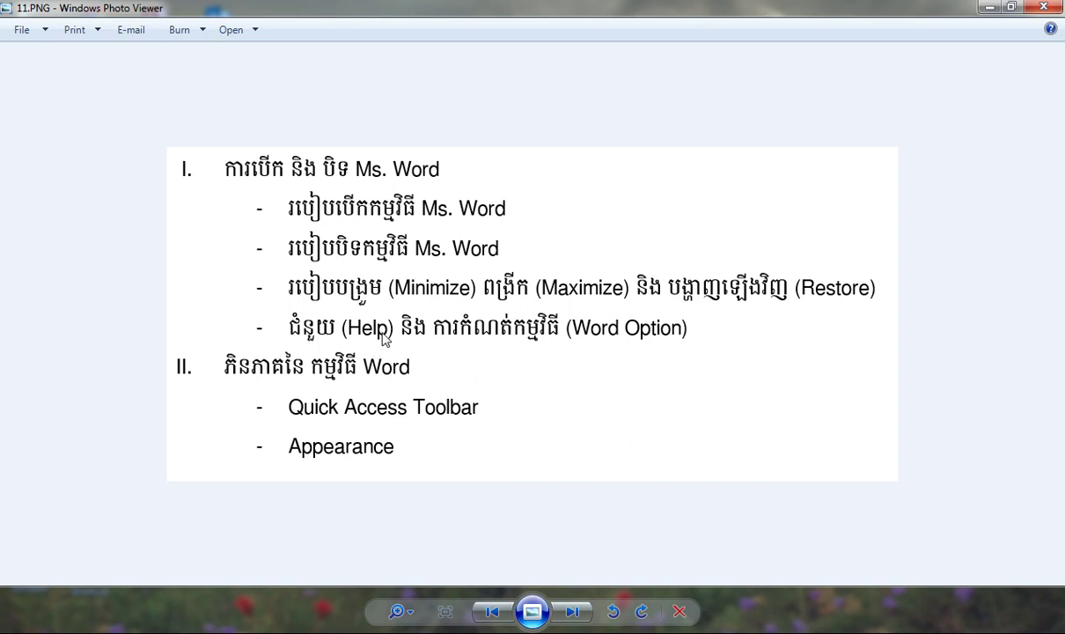
{"action": "key", "text": "alt+F4"}
- Launch Word from its desktop shortcut, create a blank document, and close only that document, leaving Word running
{"action": "double_click", "coordinate": [155, 567]}
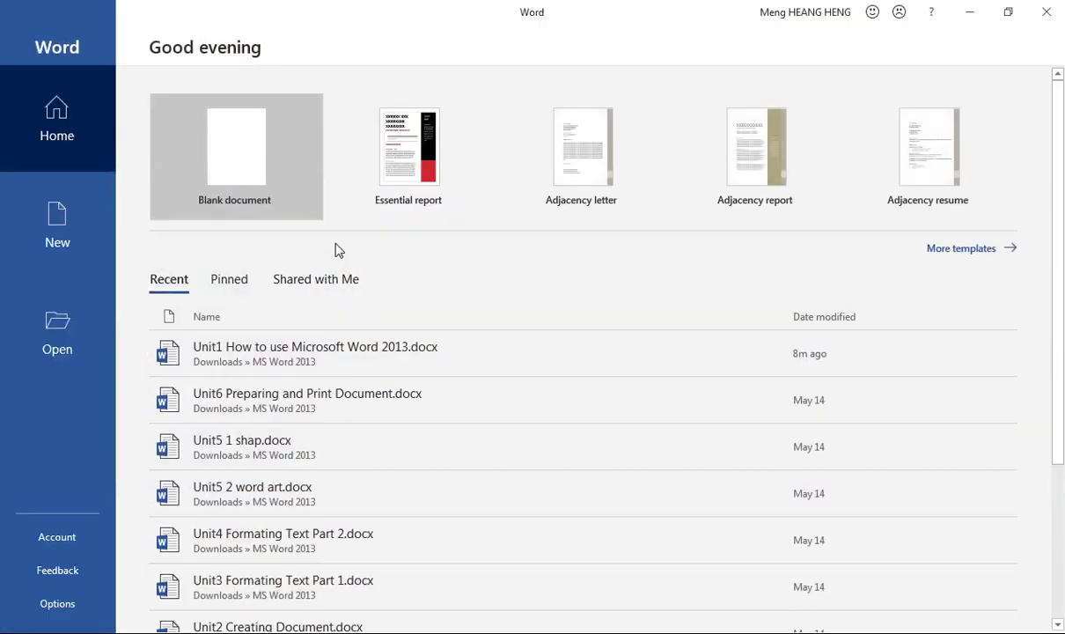
{"action": "left_click", "coordinate": [246, 176]}
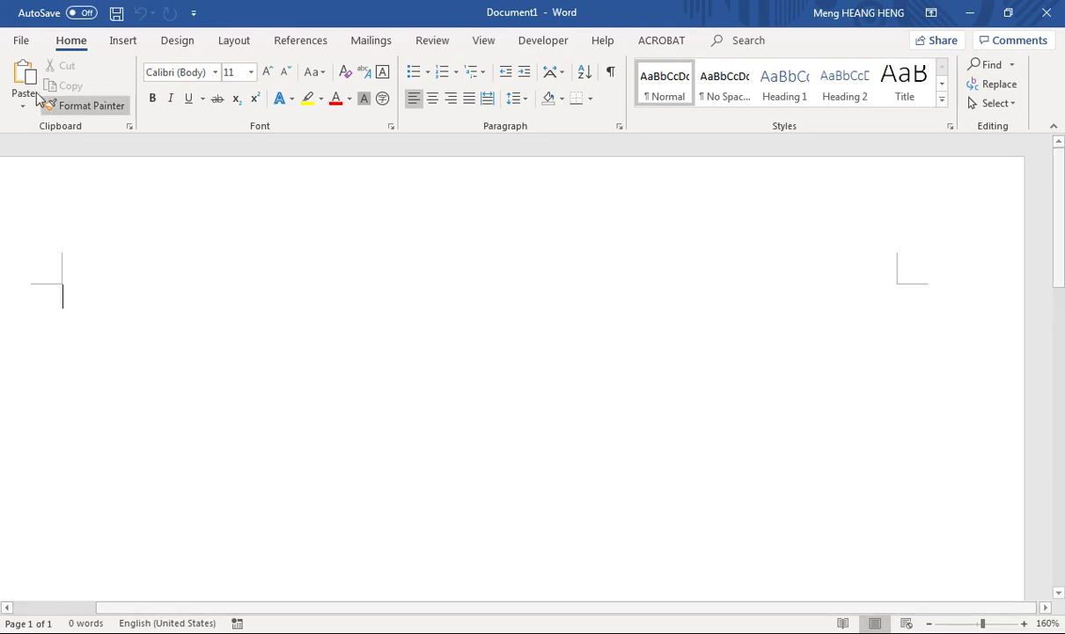
{"action": "left_click", "coordinate": [27, 41]}
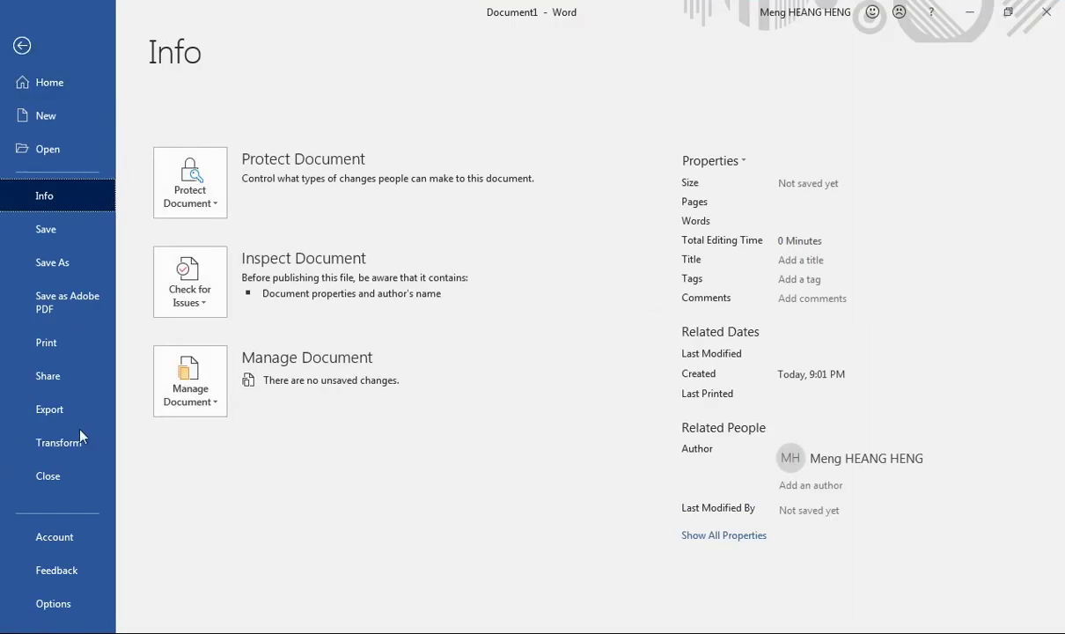
{"action": "left_click", "coordinate": [55, 477]}
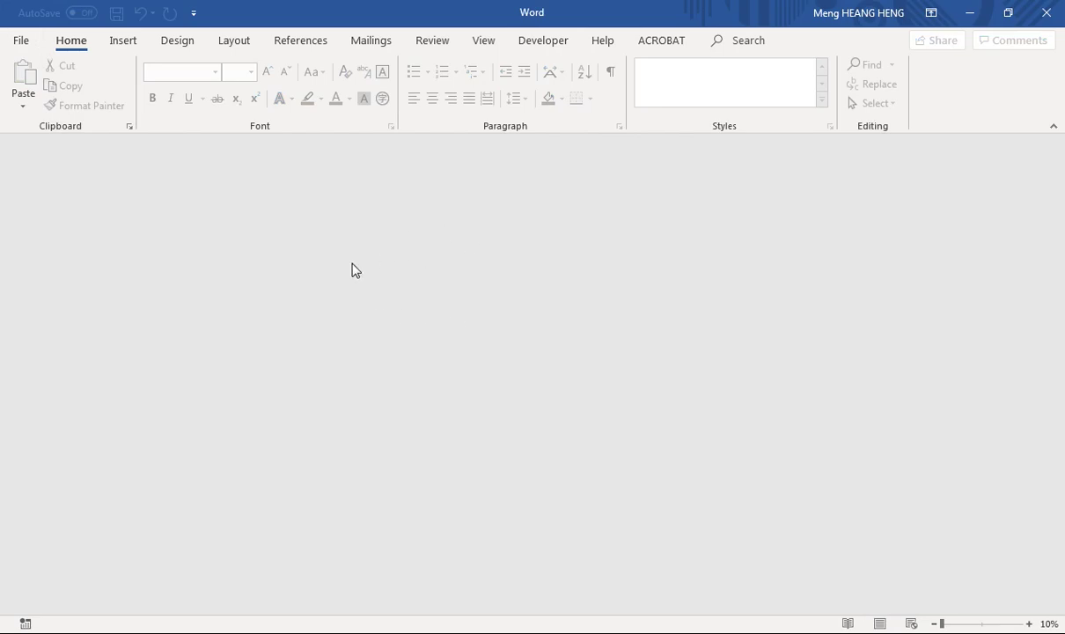
- Create a blank document in the empty Word window and close that document without exiting Word
{"action": "left_click", "coordinate": [19, 42]}
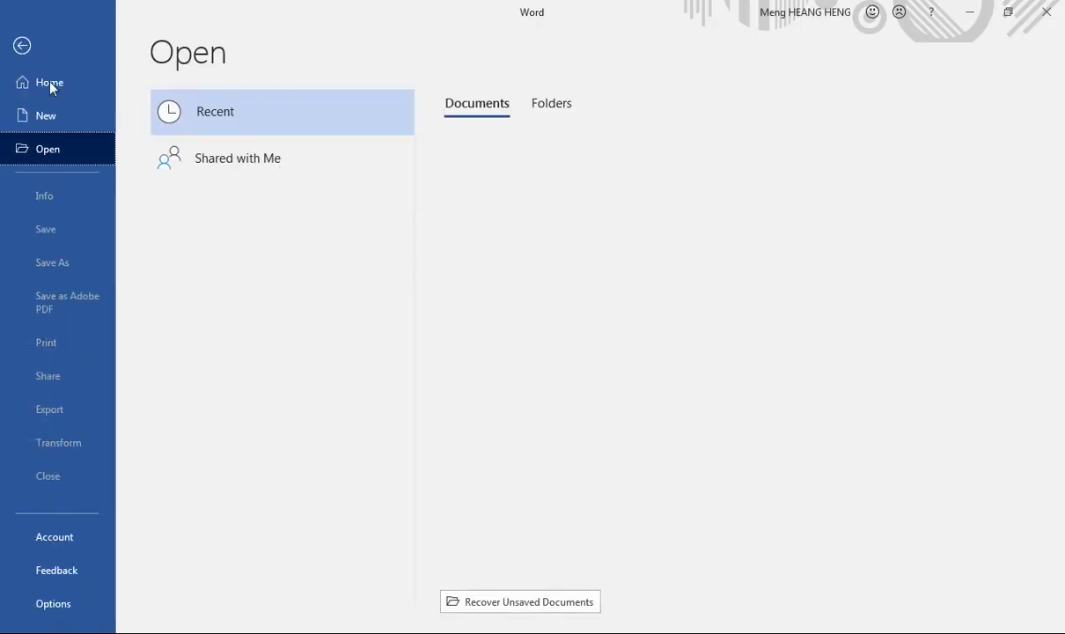
{"action": "left_click", "coordinate": [53, 115]}
{"action": "left_click", "coordinate": [239, 286]}
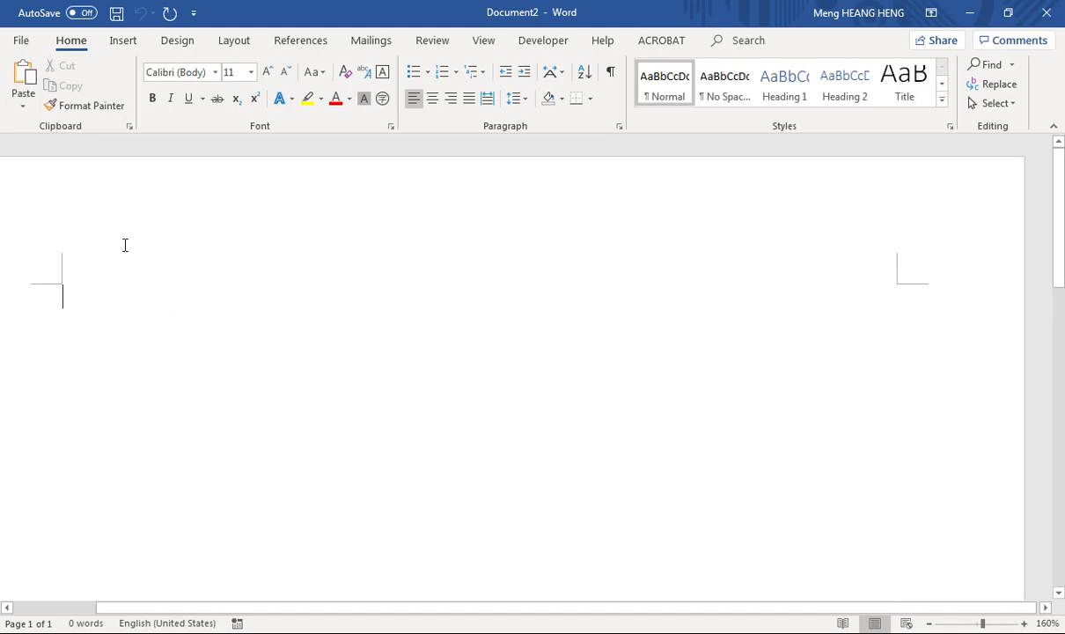
{"action": "left_click", "coordinate": [21, 41]}
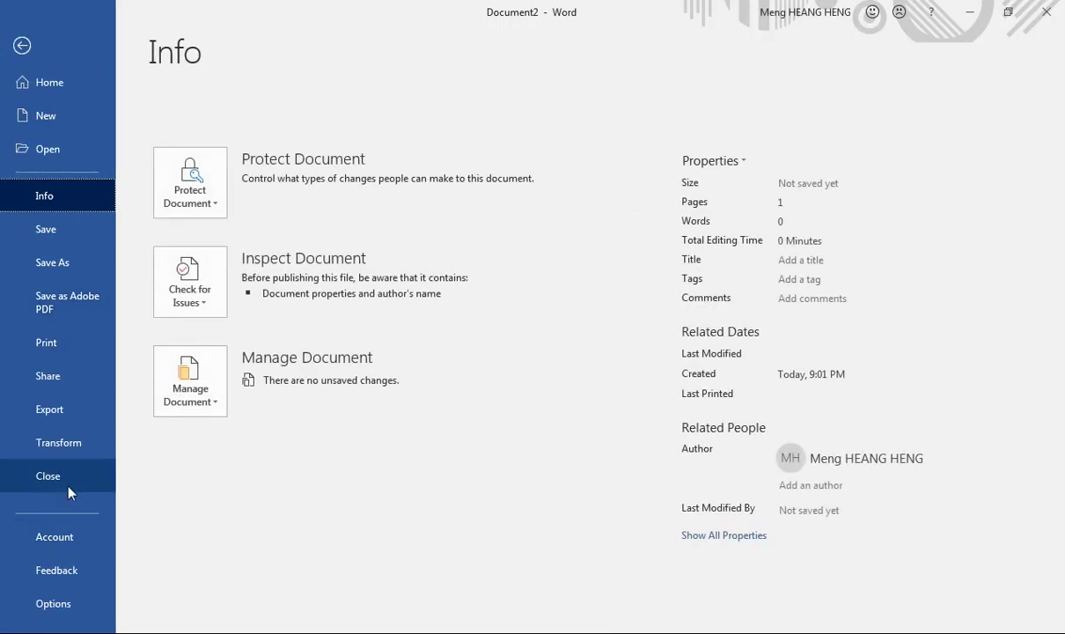
{"action": "left_click", "coordinate": [69, 487]}
- Create another blank document from the featured templates
{"action": "left_click", "coordinate": [23, 44]}
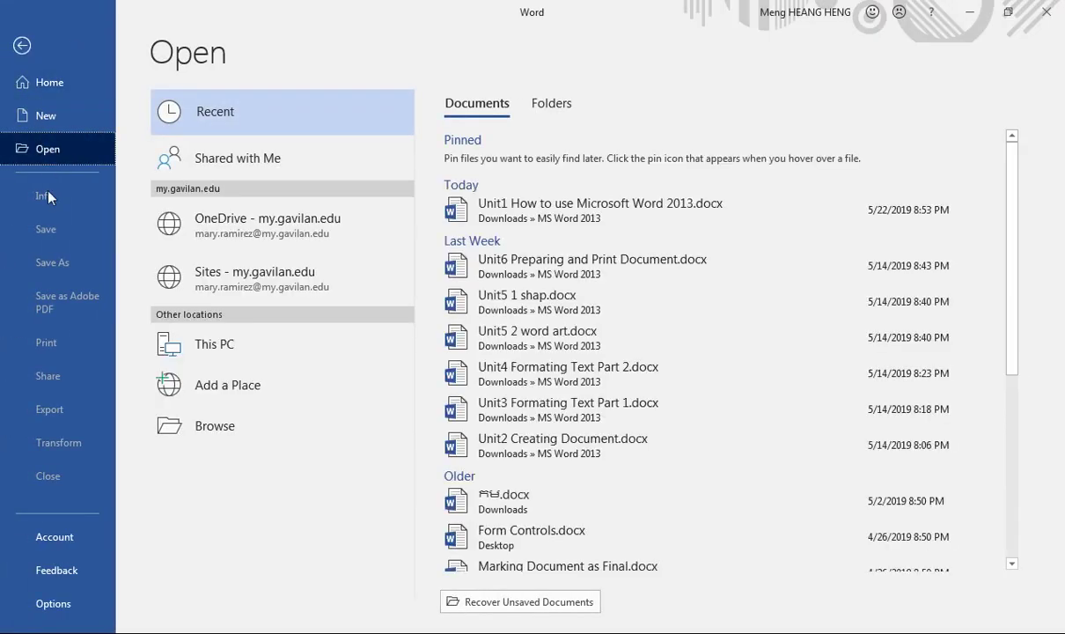
{"action": "left_click", "coordinate": [51, 113]}
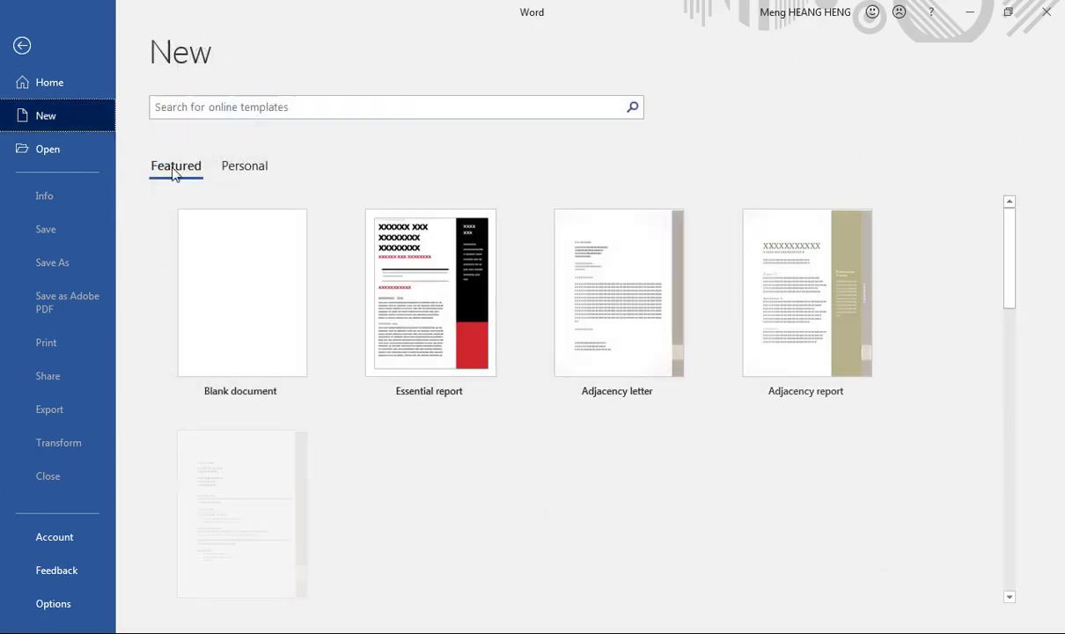
{"action": "left_click", "coordinate": [211, 247]}
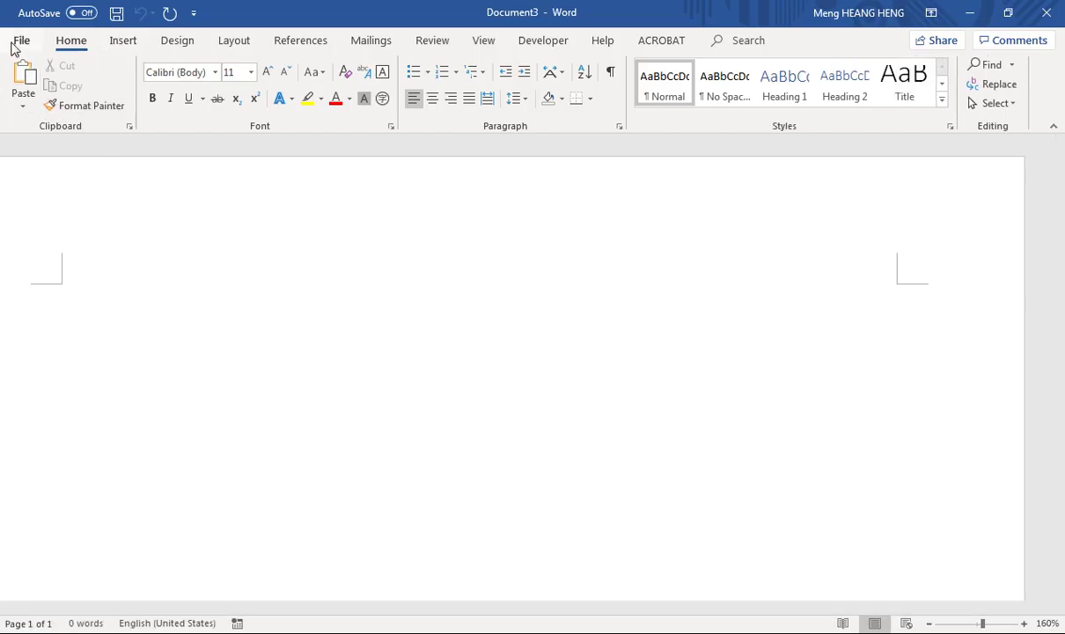
- Try turning on AutoSave, dismiss its upload prompt, and look through the commands offered for the Quick Access Toolbar
{"action": "left_click", "coordinate": [35, 14]}
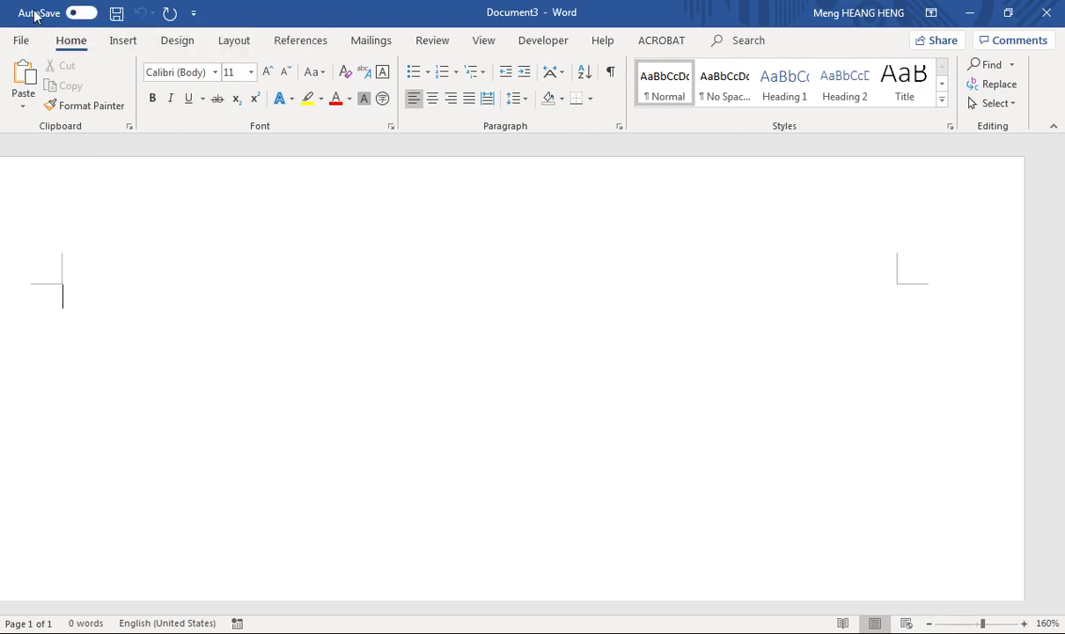
{"action": "left_click", "coordinate": [653, 126]}
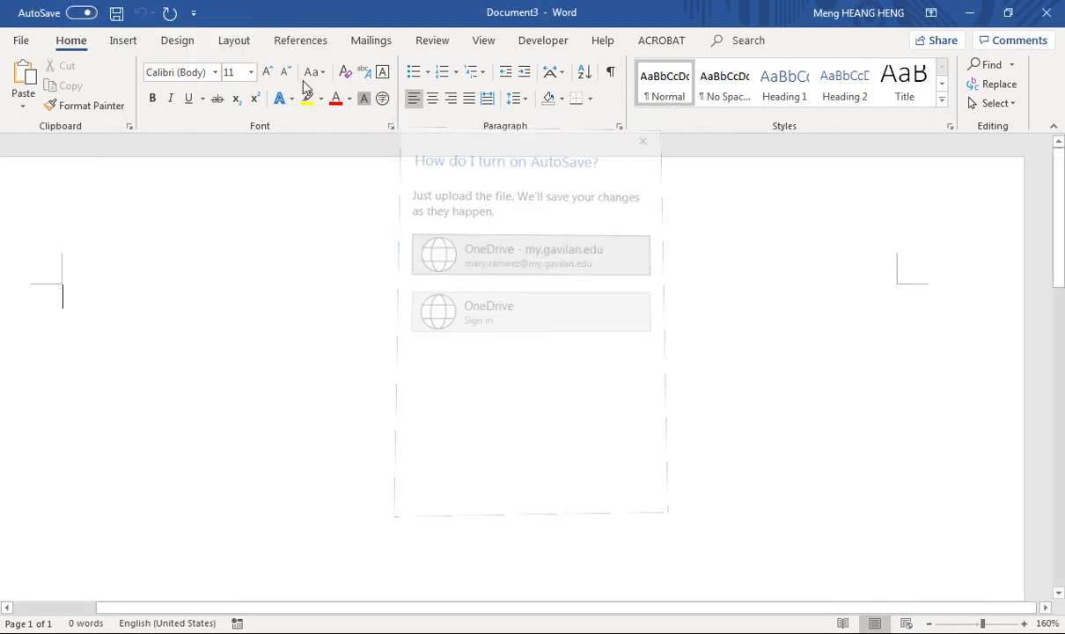
{"action": "left_click", "coordinate": [196, 12]}
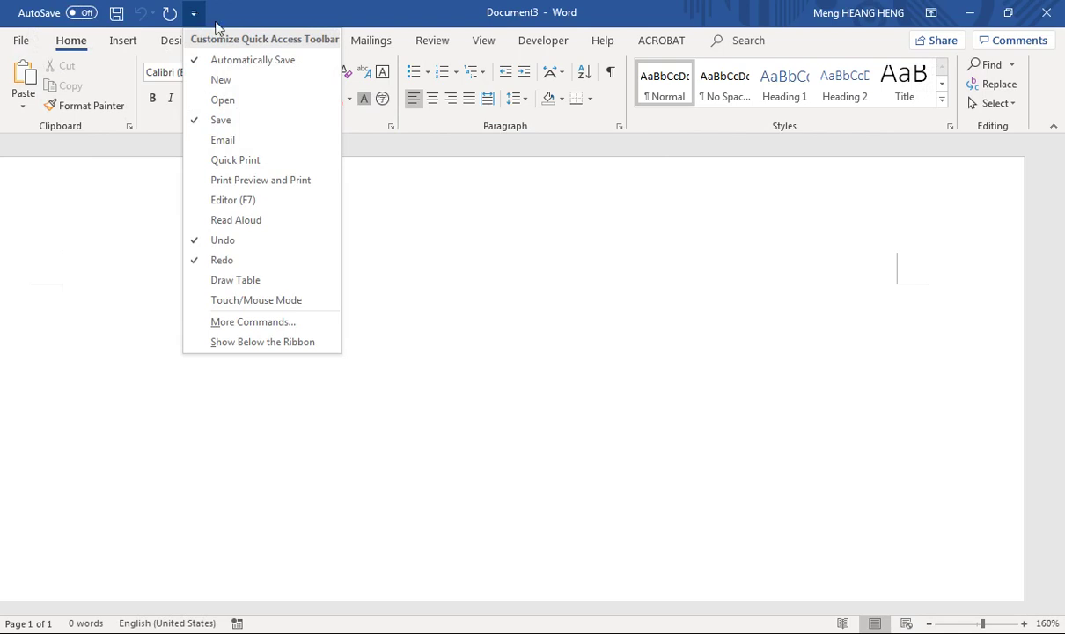
{"action": "left_click", "coordinate": [436, 257]}
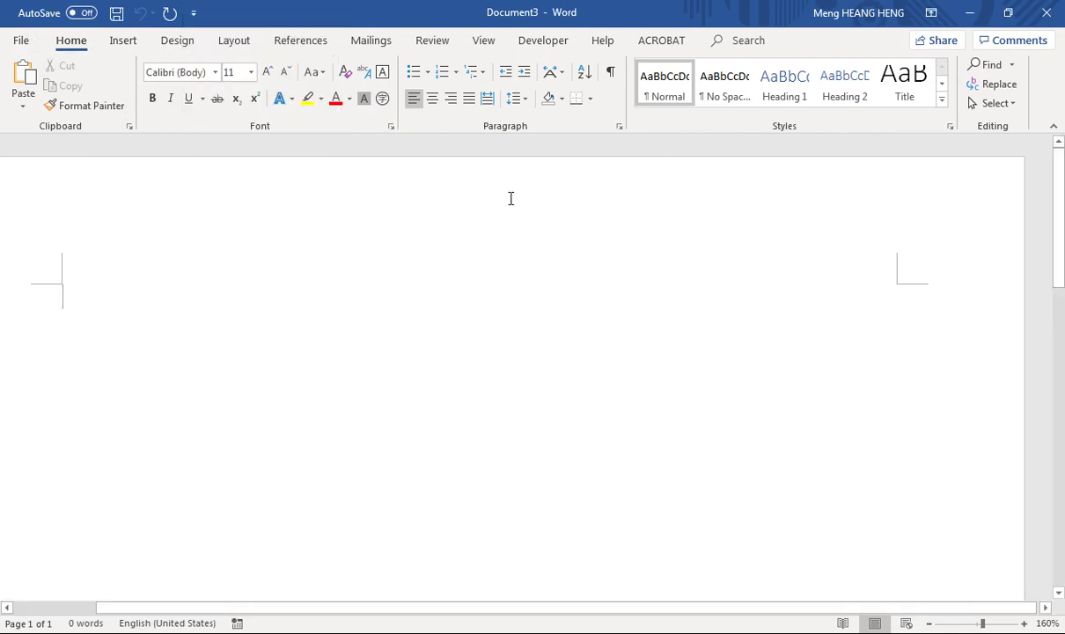
- Exit Word and relaunch it from its desktop shortcut with a new blank document
{"action": "left_click", "coordinate": [1045, 14]}
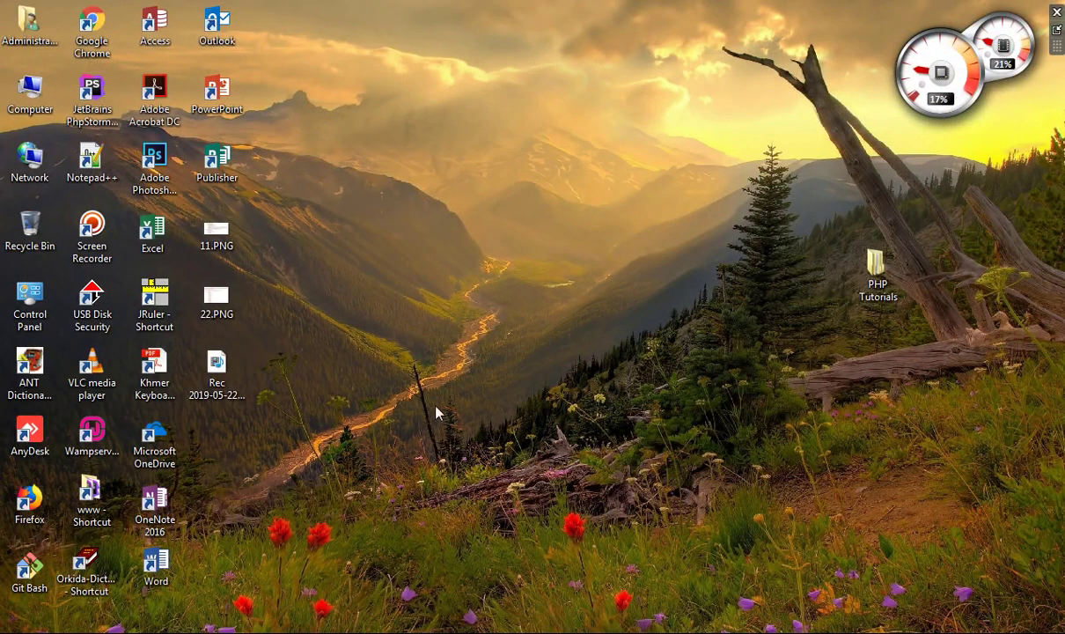
{"action": "left_click", "coordinate": [165, 564]}
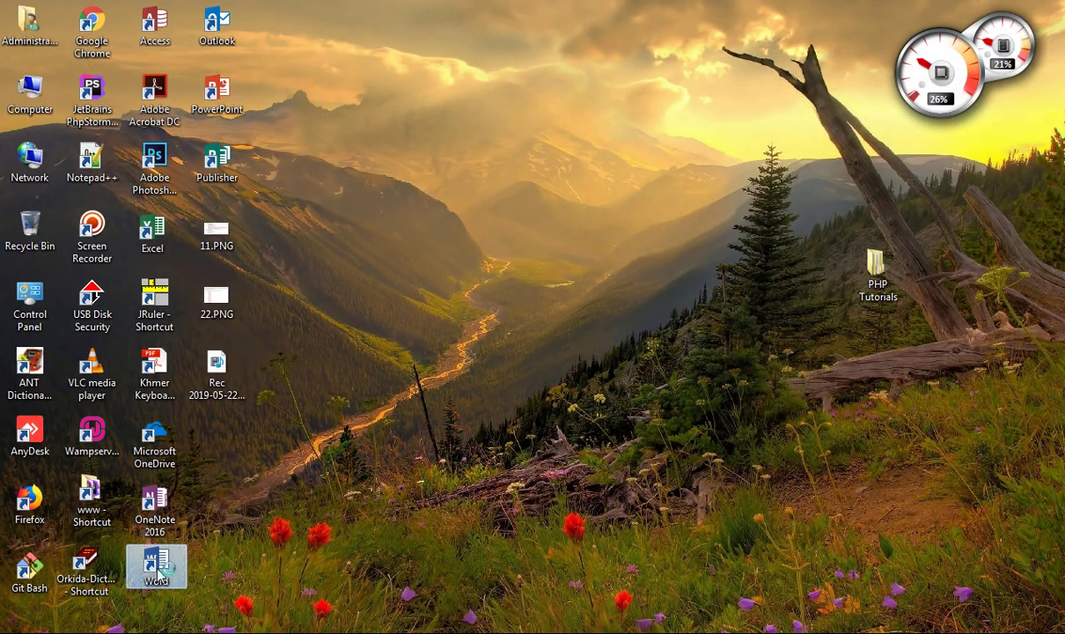
{"action": "double_click", "coordinate": [166, 566]}
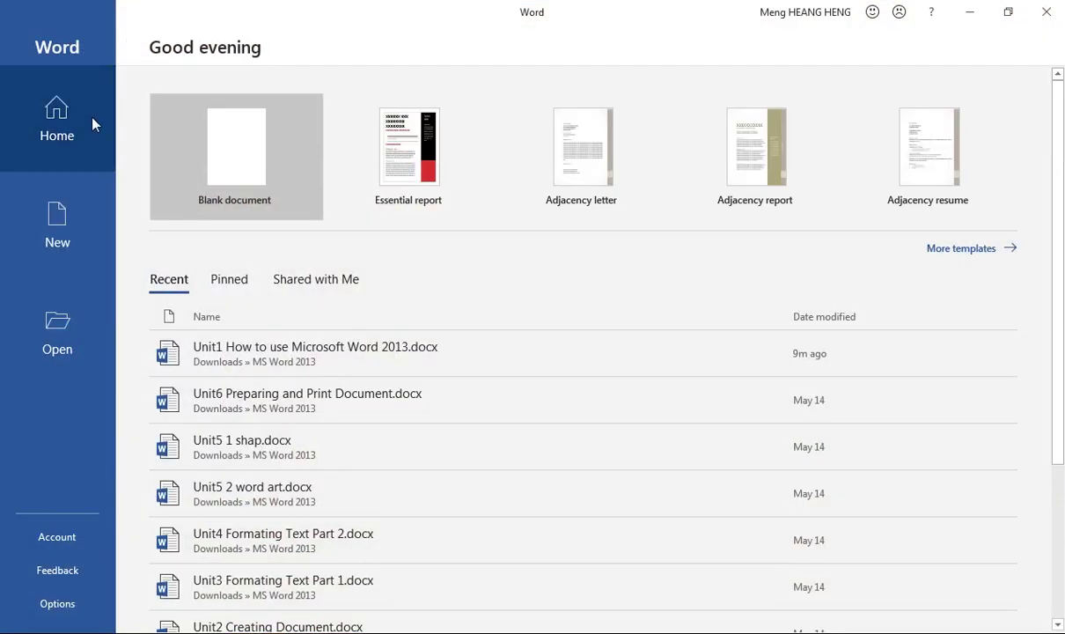
{"action": "left_click", "coordinate": [214, 174]}
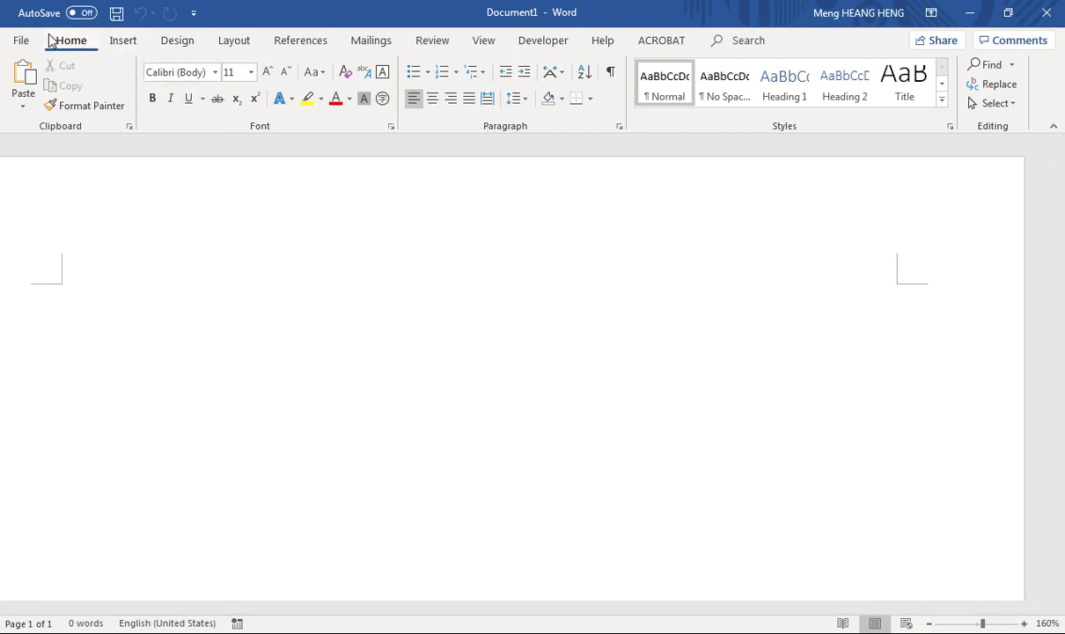
- Review the document's Info page and the commands offered for the Quick Access Toolbar
{"action": "left_click", "coordinate": [19, 40]}
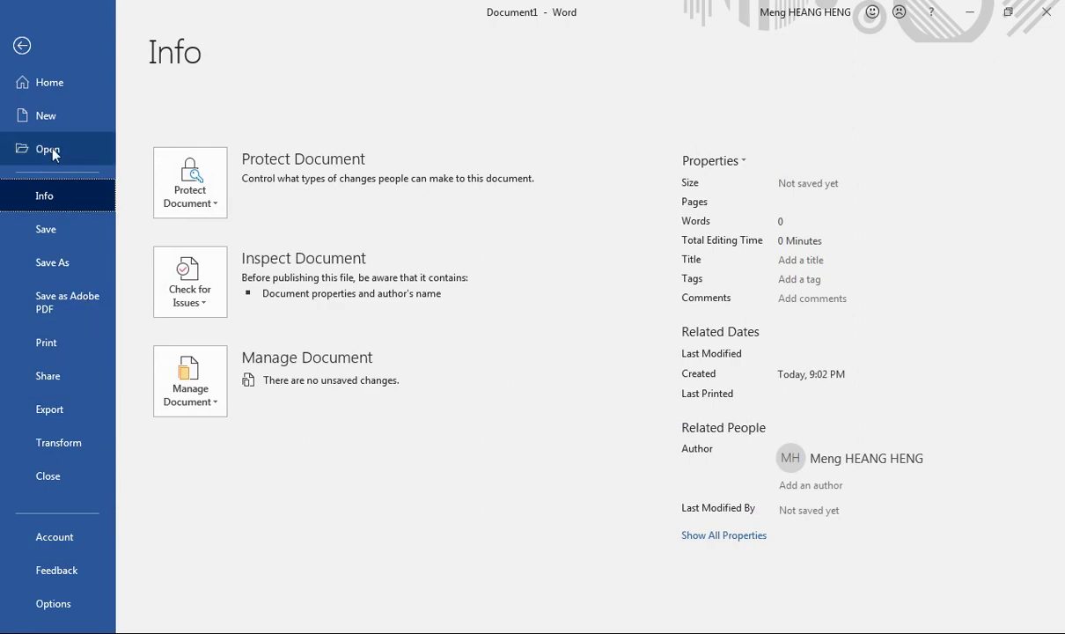
{"action": "left_click", "coordinate": [22, 45]}
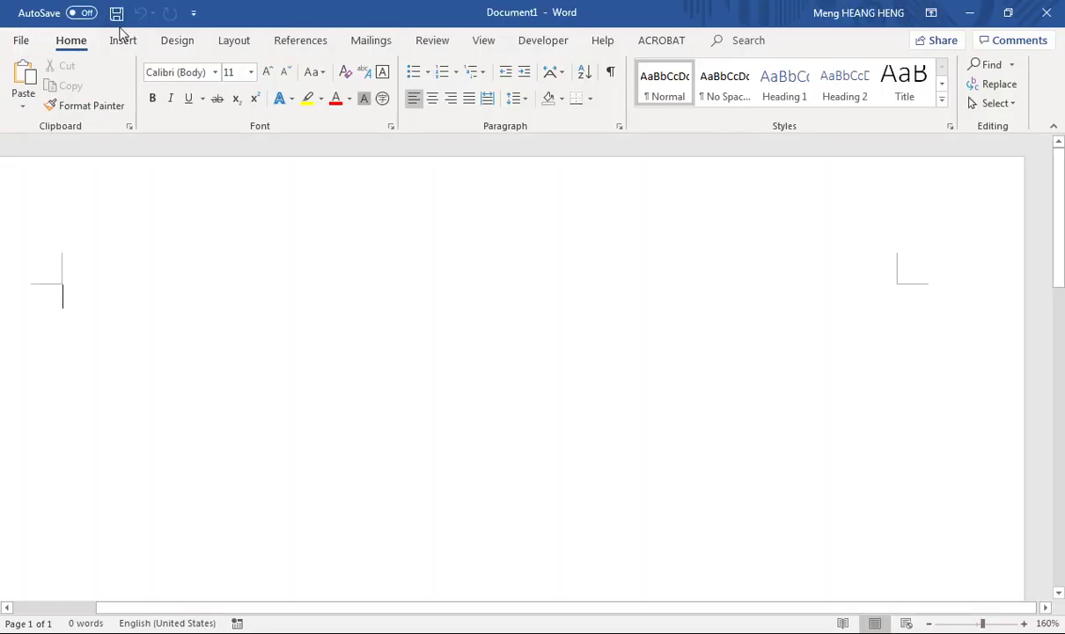
{"action": "left_click", "coordinate": [193, 12]}
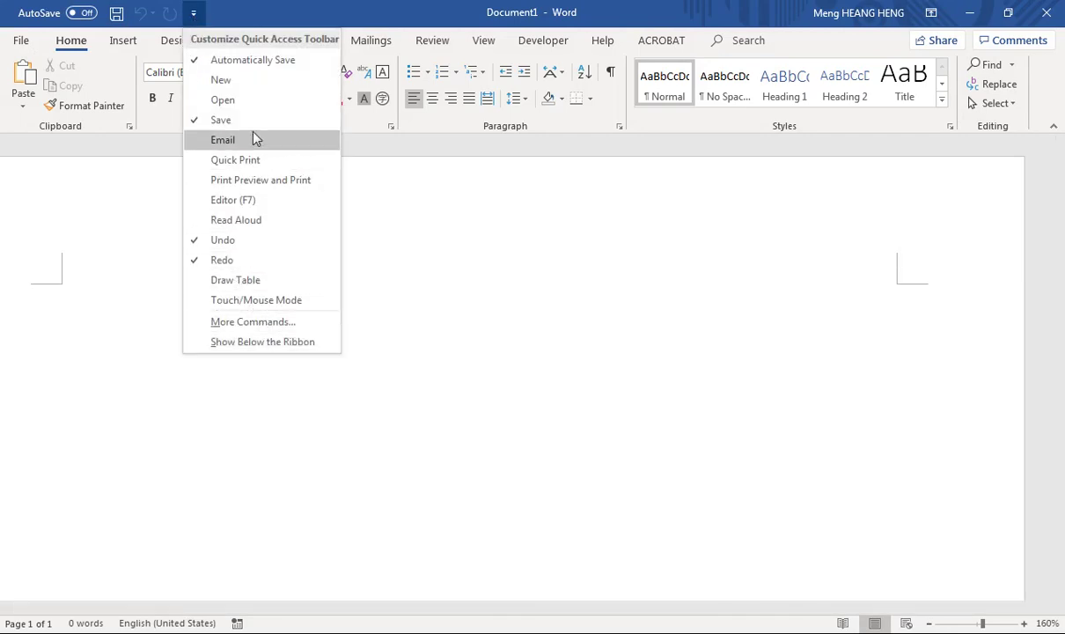
{"action": "left_click", "coordinate": [141, 233]}
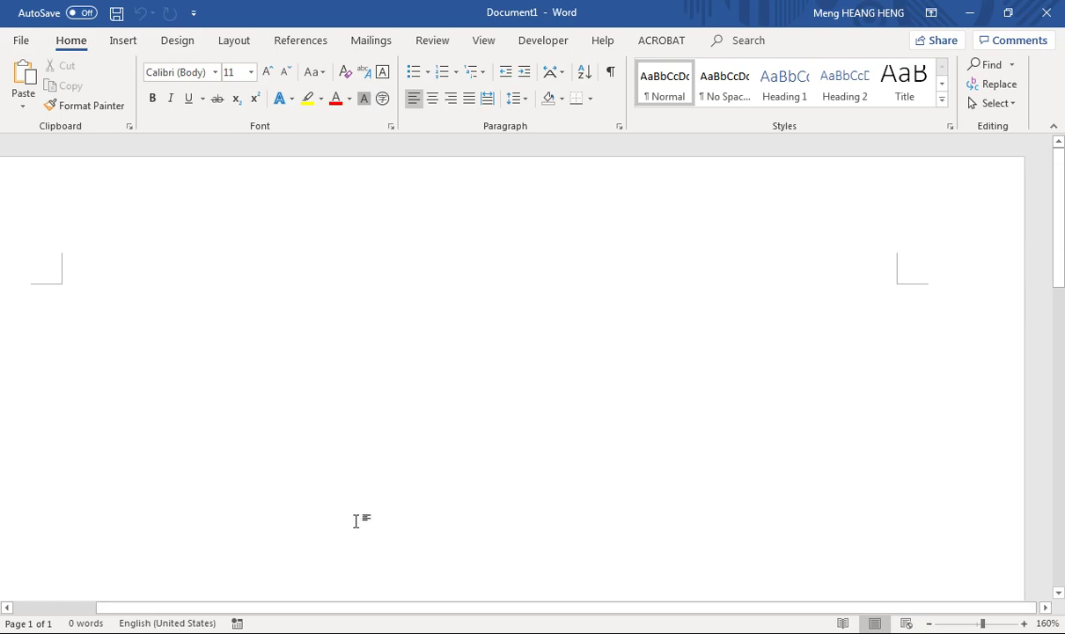
- View the lesson outline image 11.PNG in Windows Photo Viewer, and minimize it to return to Word
{"action": "mouse_move", "coordinate": [378, 631]}
{"action": "left_click", "coordinate": [353, 584]}
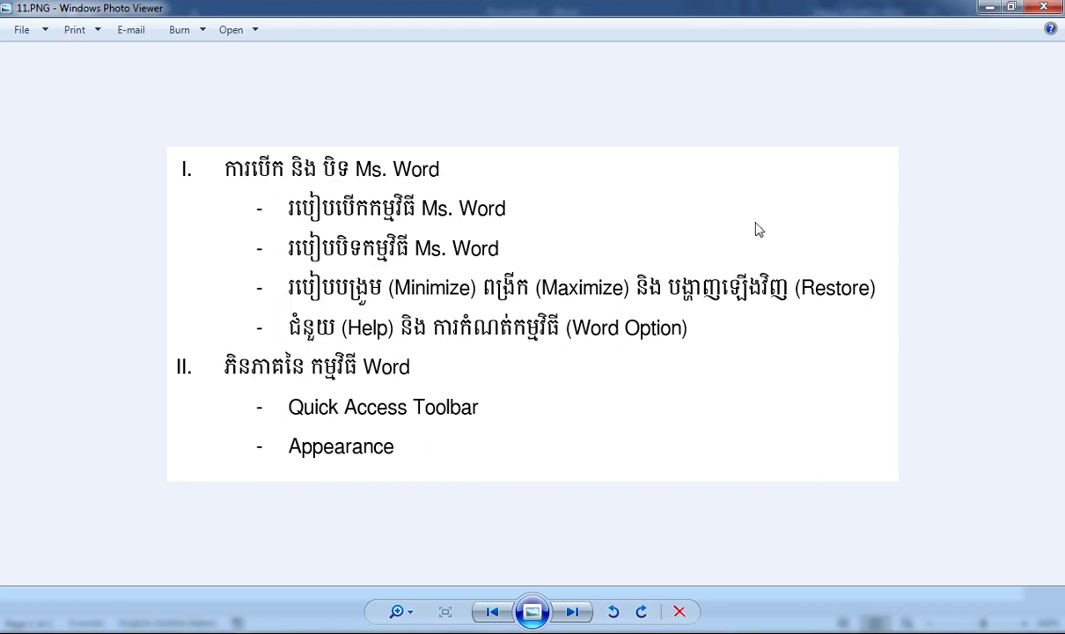
{"action": "left_click", "coordinate": [989, 7]}
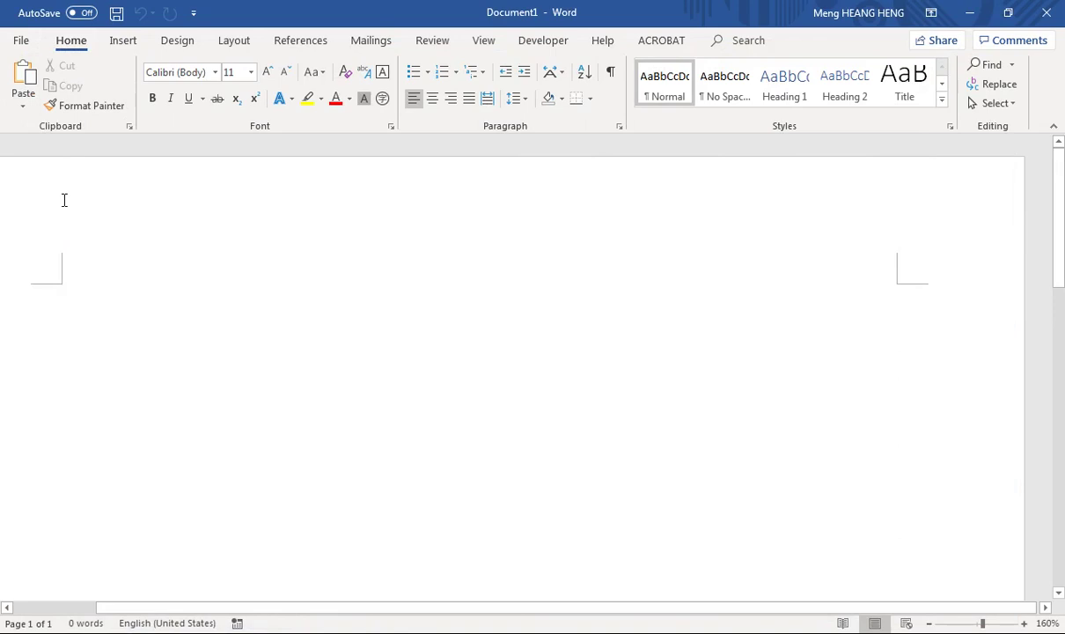
- Close the current document while keeping Word running, and create a new blank document
{"action": "key", "text": "ctrl+w"}
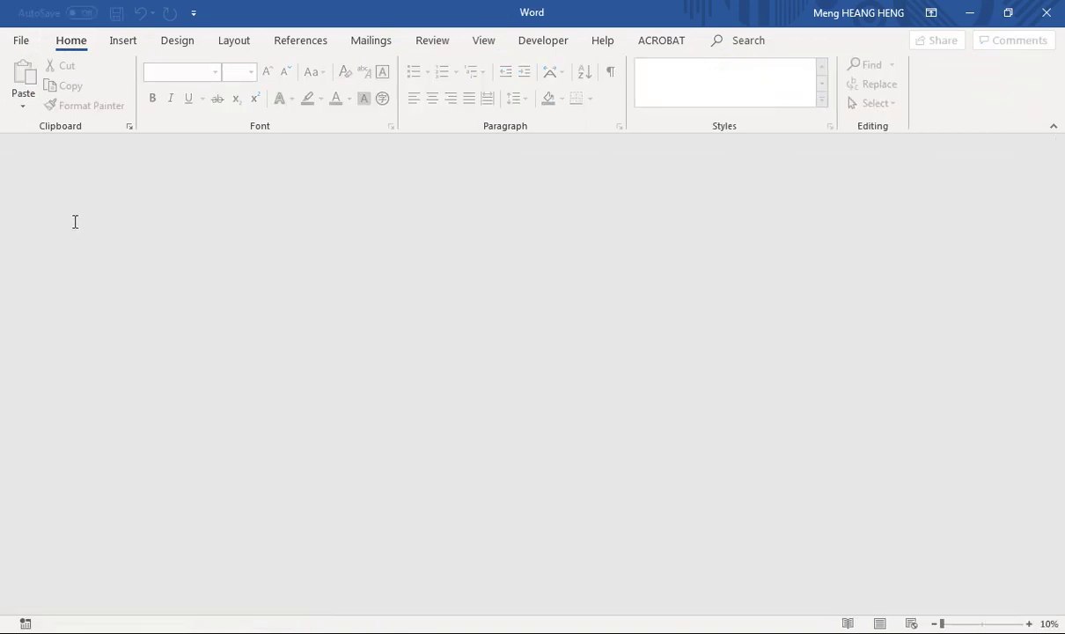
{"action": "left_click", "coordinate": [23, 43]}
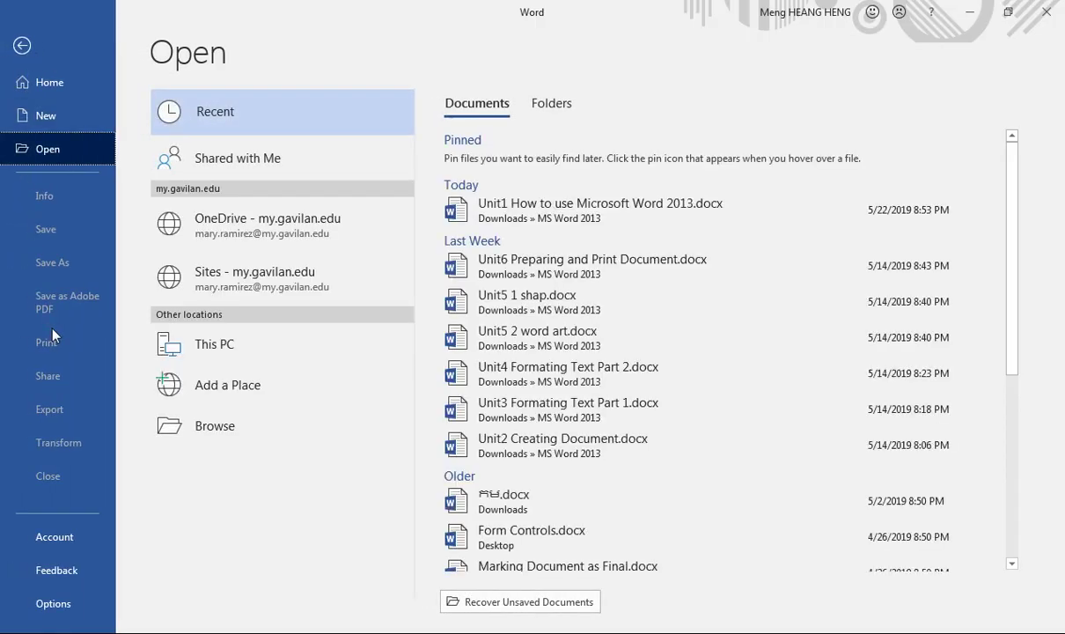
{"action": "left_click", "coordinate": [56, 116]}
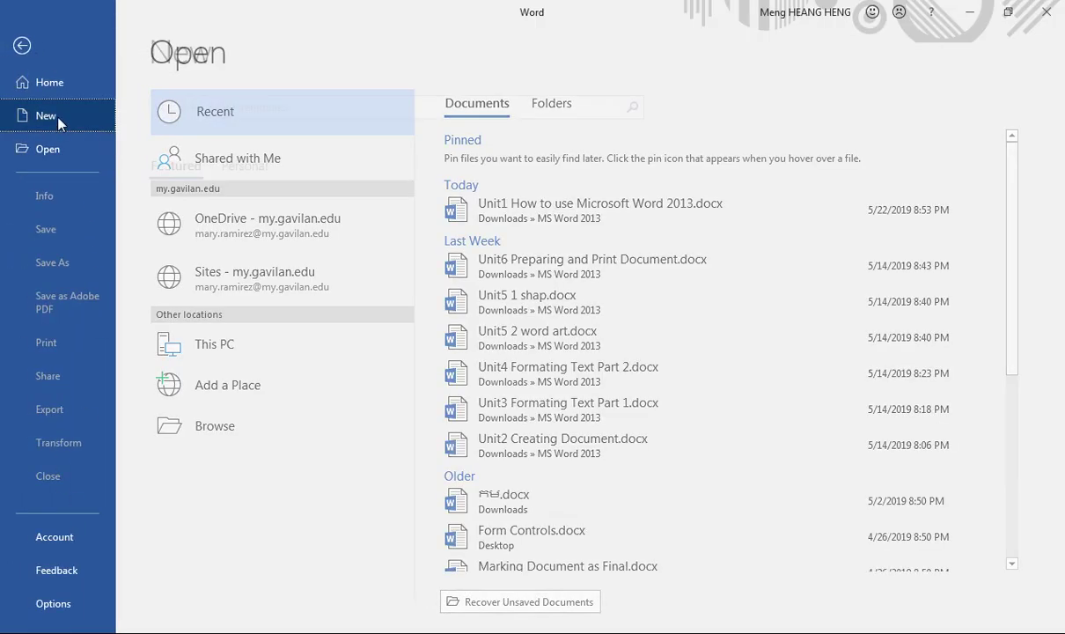
{"action": "left_click", "coordinate": [202, 247]}
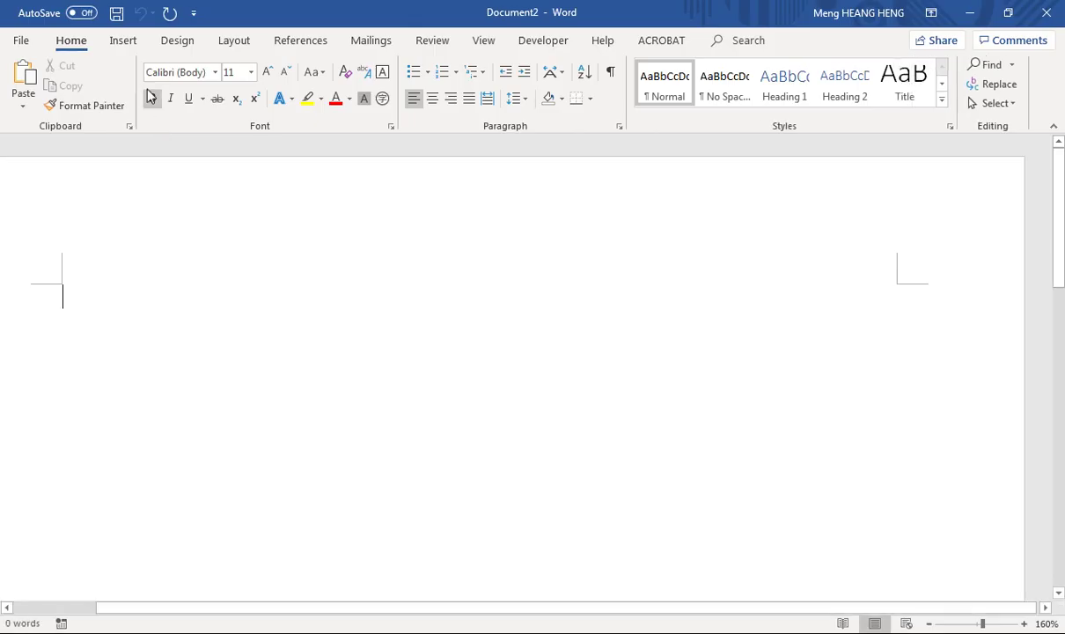
- Close the new document without exiting Word, and review which file commands are offered with no document open
{"action": "left_click", "coordinate": [22, 41]}
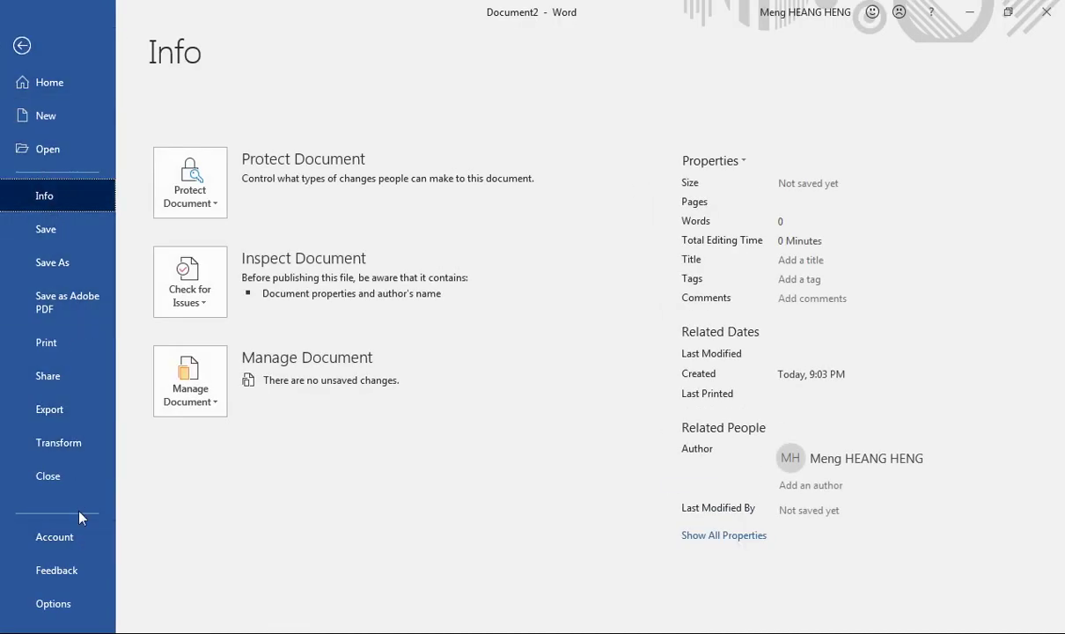
{"action": "left_click", "coordinate": [76, 480]}
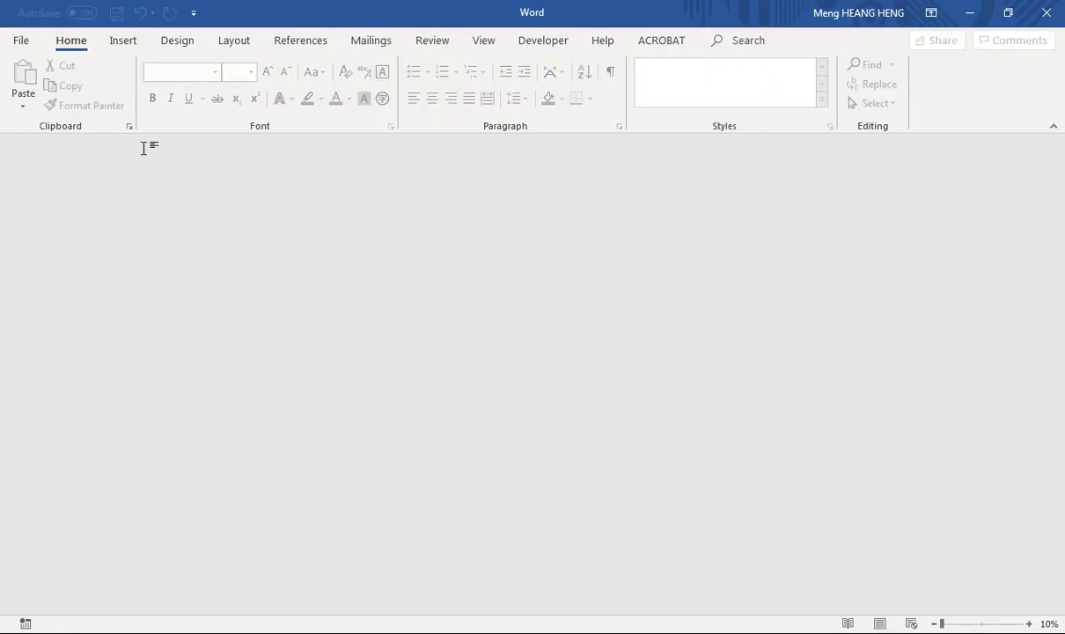
{"action": "left_click", "coordinate": [21, 42]}
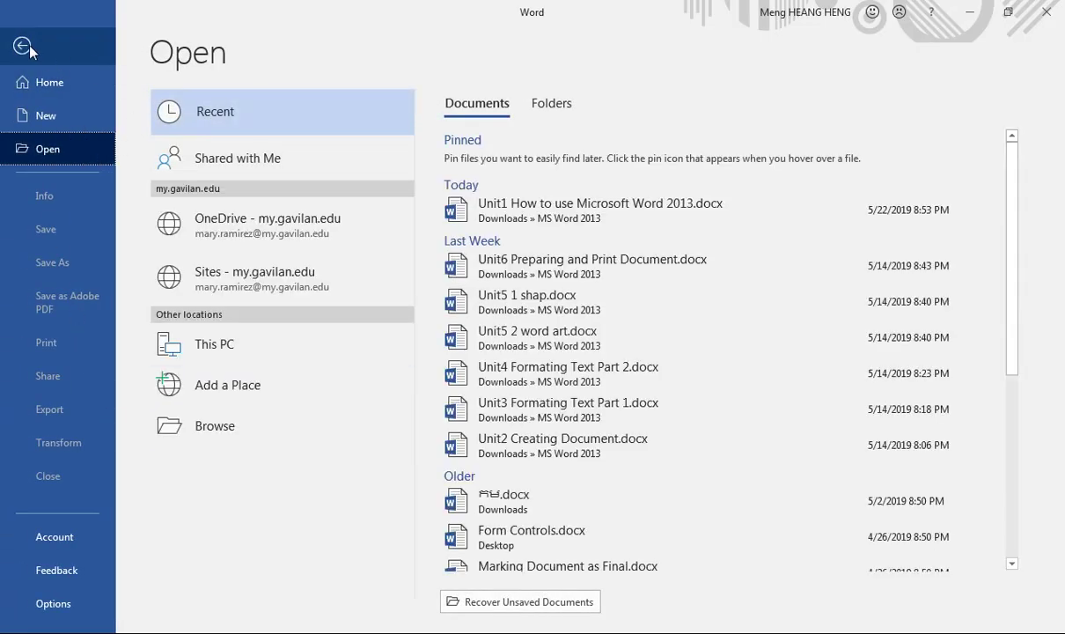
{"action": "left_click", "coordinate": [27, 43]}
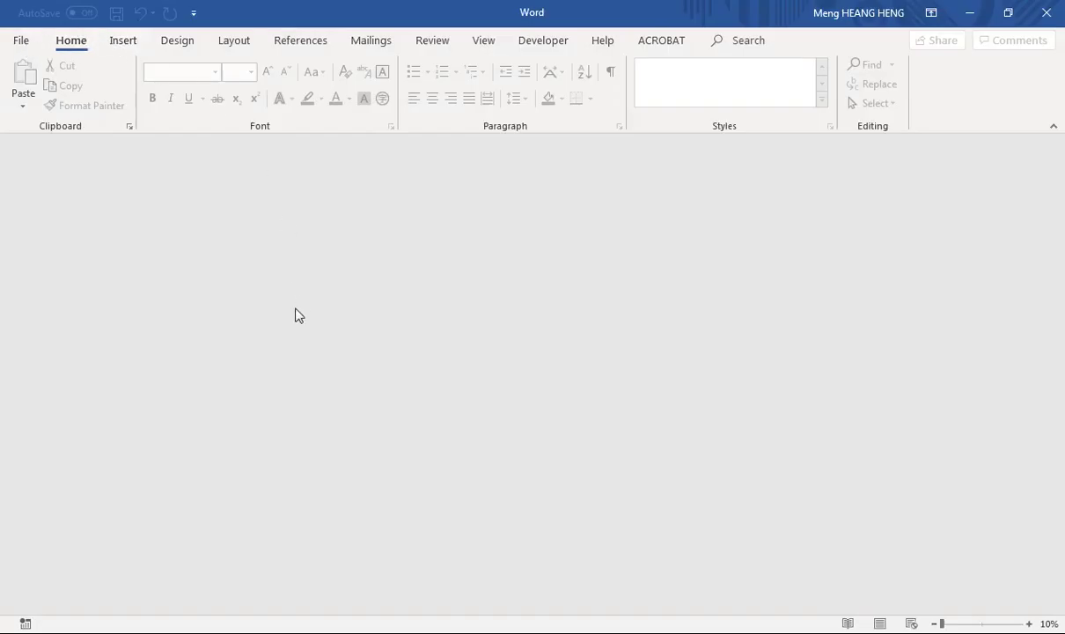
{"action": "left_click", "coordinate": [310, 373]}
{"action": "left_click", "coordinate": [22, 42]}
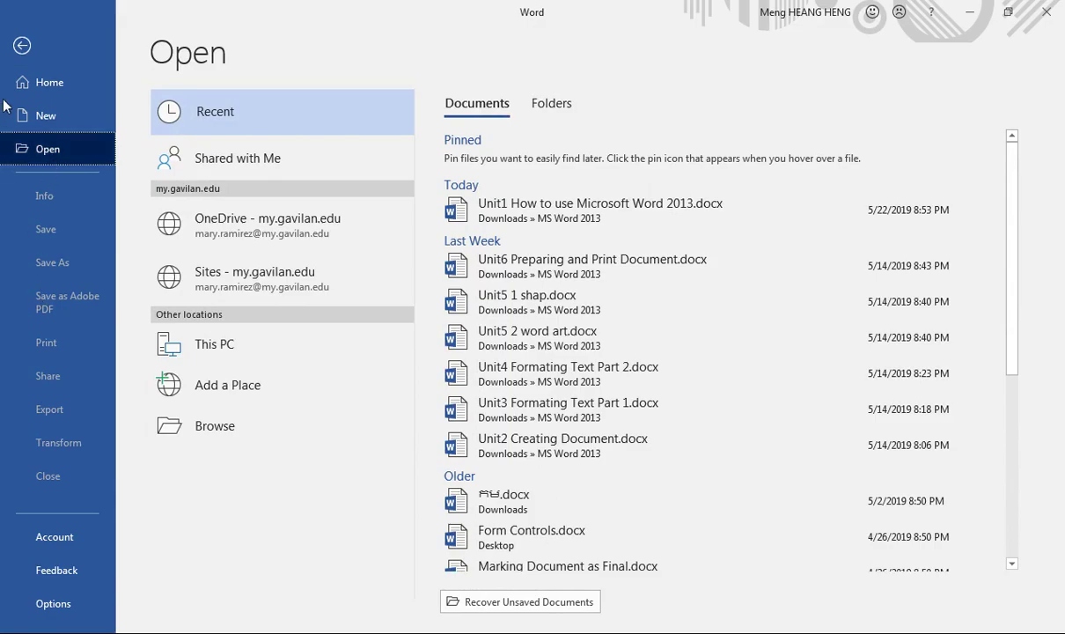
{"action": "left_click", "coordinate": [22, 45]}
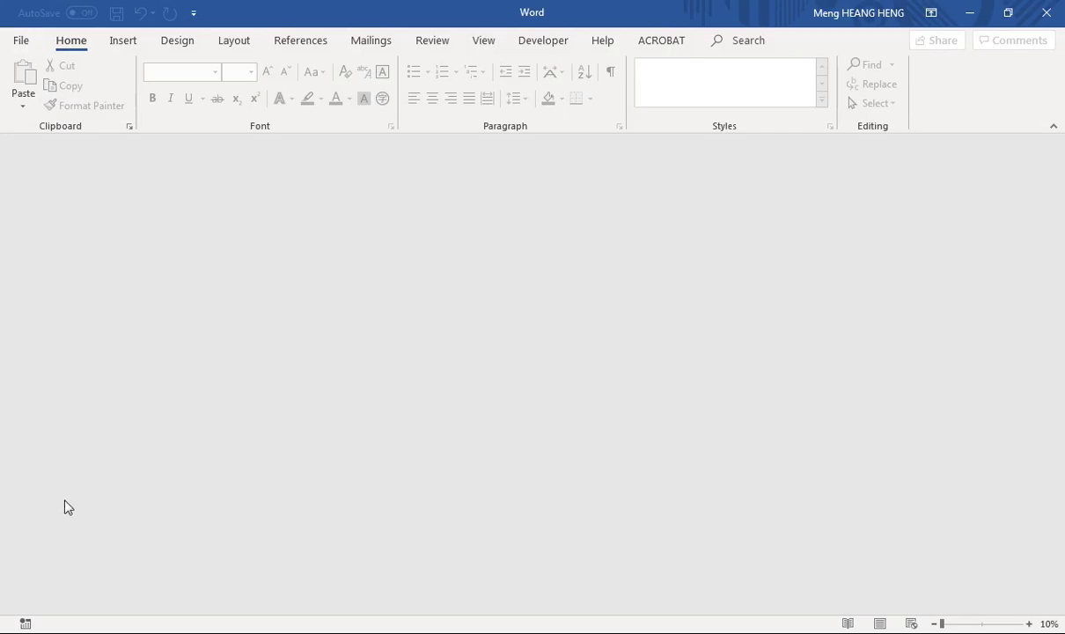
- Create another blank document in the empty Word window
{"action": "left_click", "coordinate": [21, 40]}
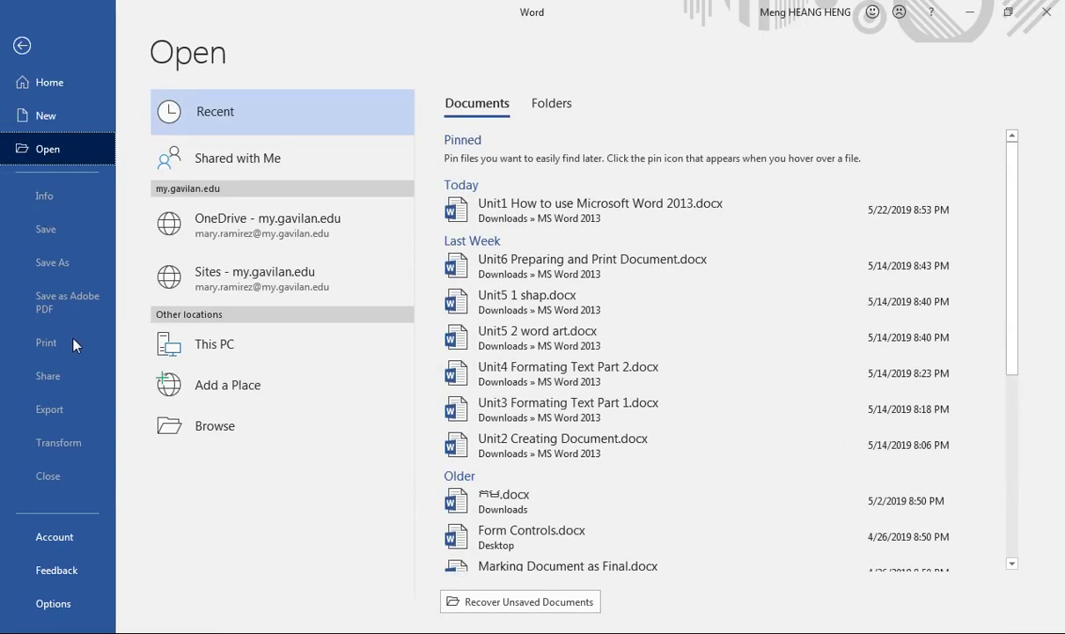
{"action": "left_click", "coordinate": [46, 116]}
{"action": "left_click", "coordinate": [257, 278]}
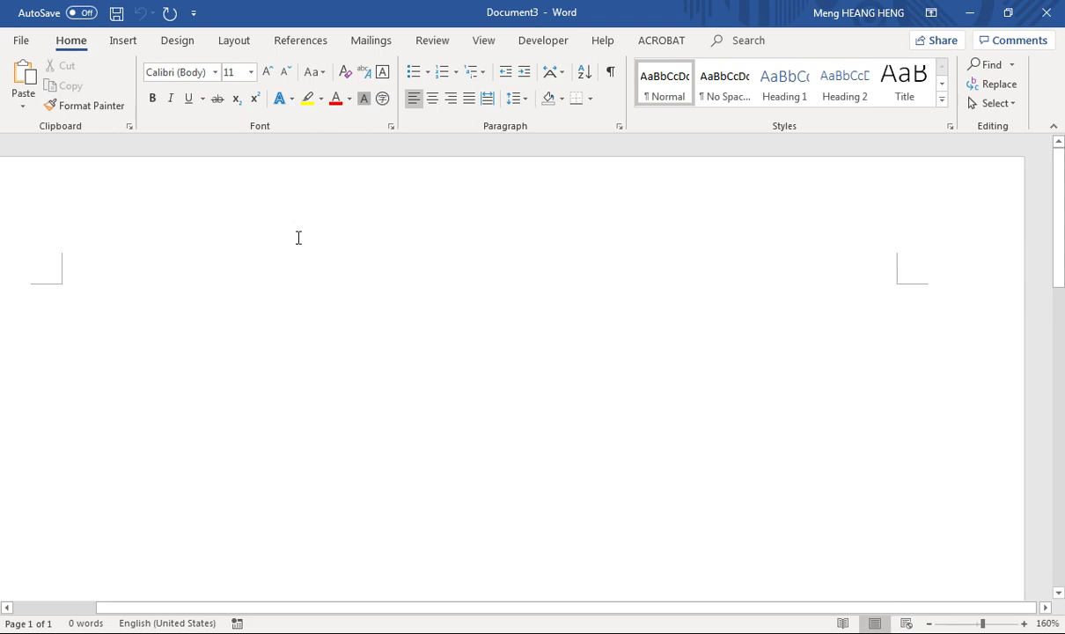
{"action": "left_click", "coordinate": [11, 15]}
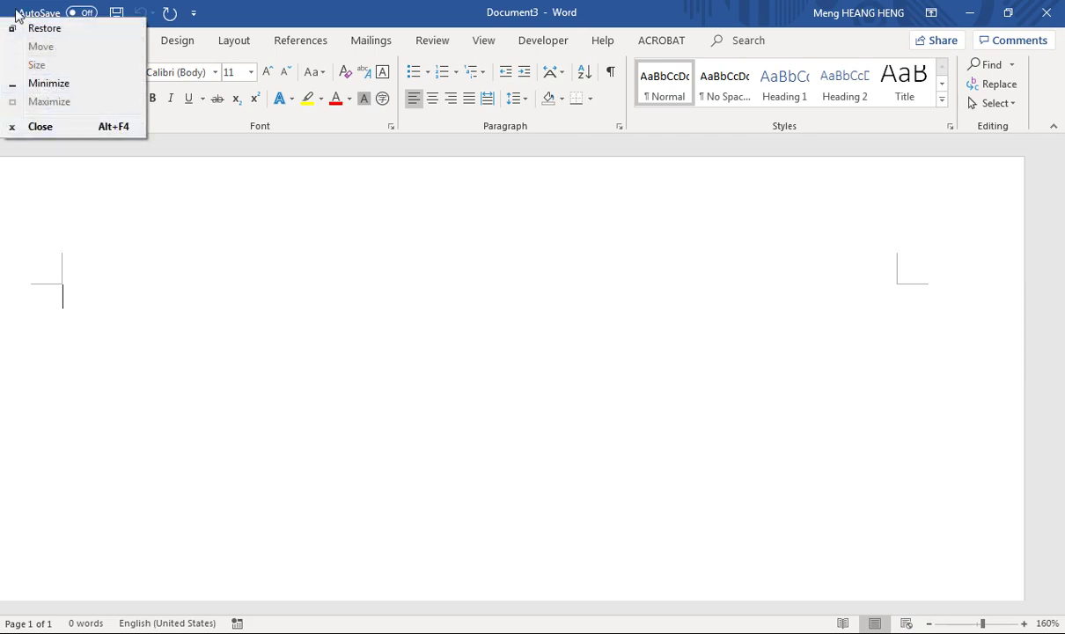
{"action": "left_click", "coordinate": [15, 15]}
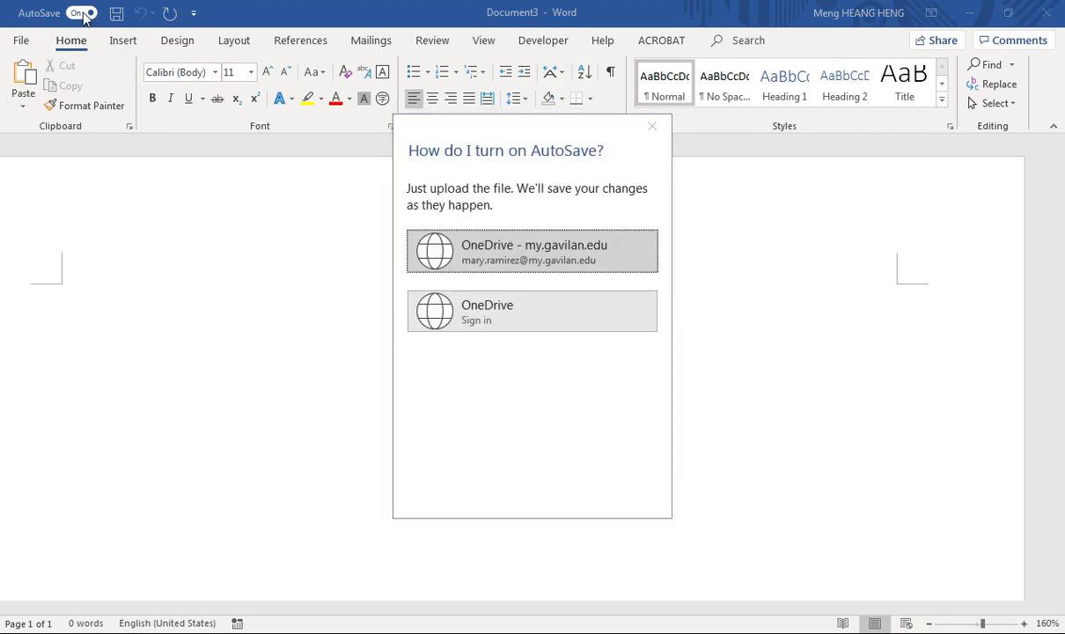
{"action": "left_click", "coordinate": [652, 126]}
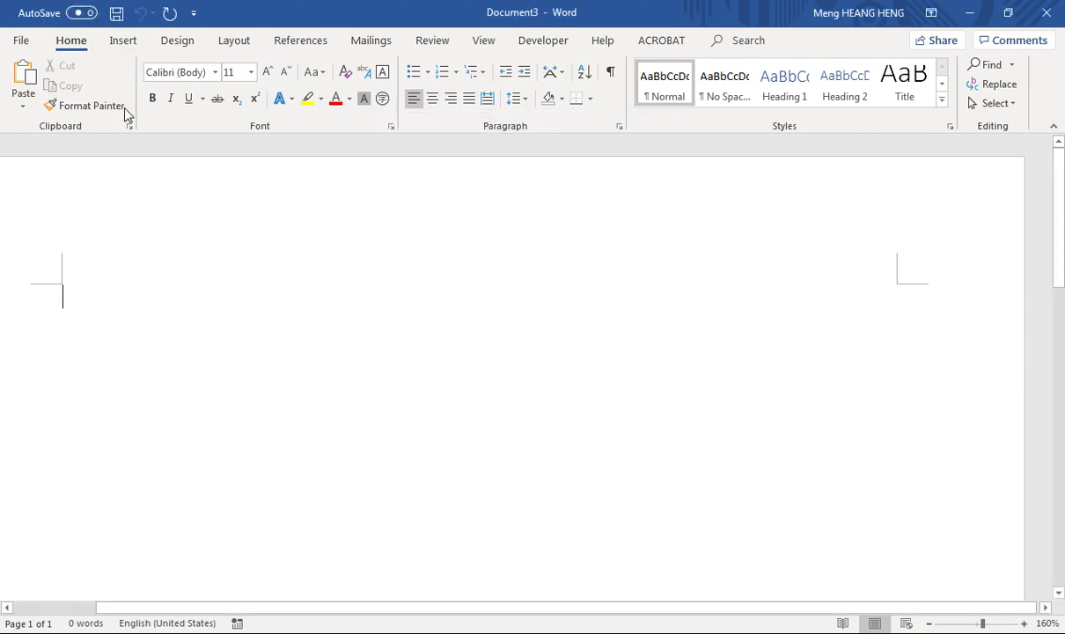
- Exit Word and relaunch it from its desktop shortcut with a new blank document
{"action": "left_click", "coordinate": [12, 14]}
{"action": "left_click", "coordinate": [44, 126]}
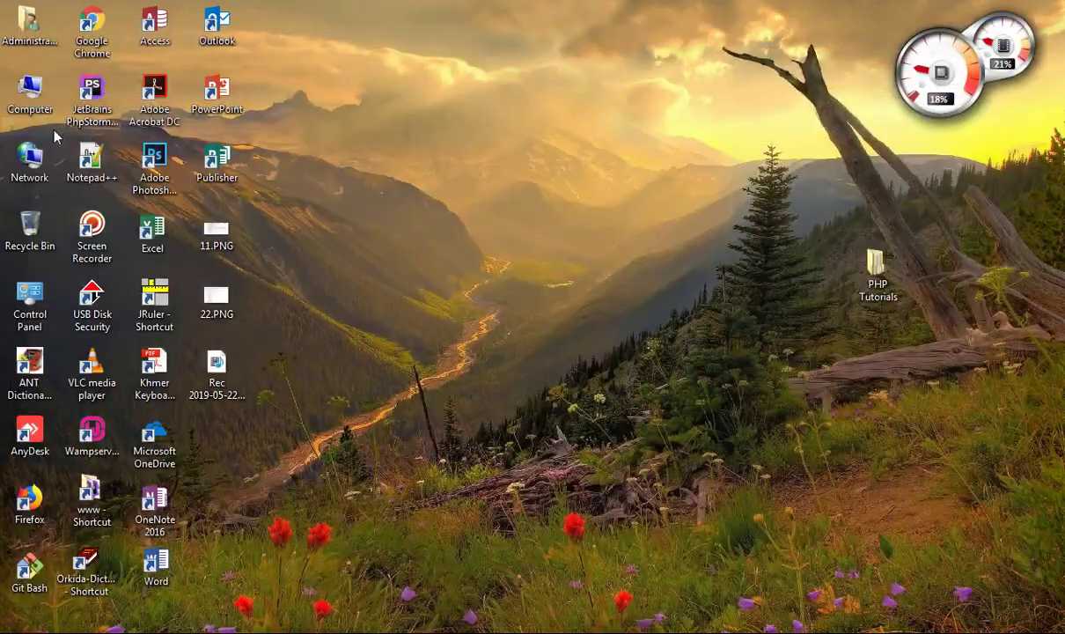
{"action": "double_click", "coordinate": [175, 577]}
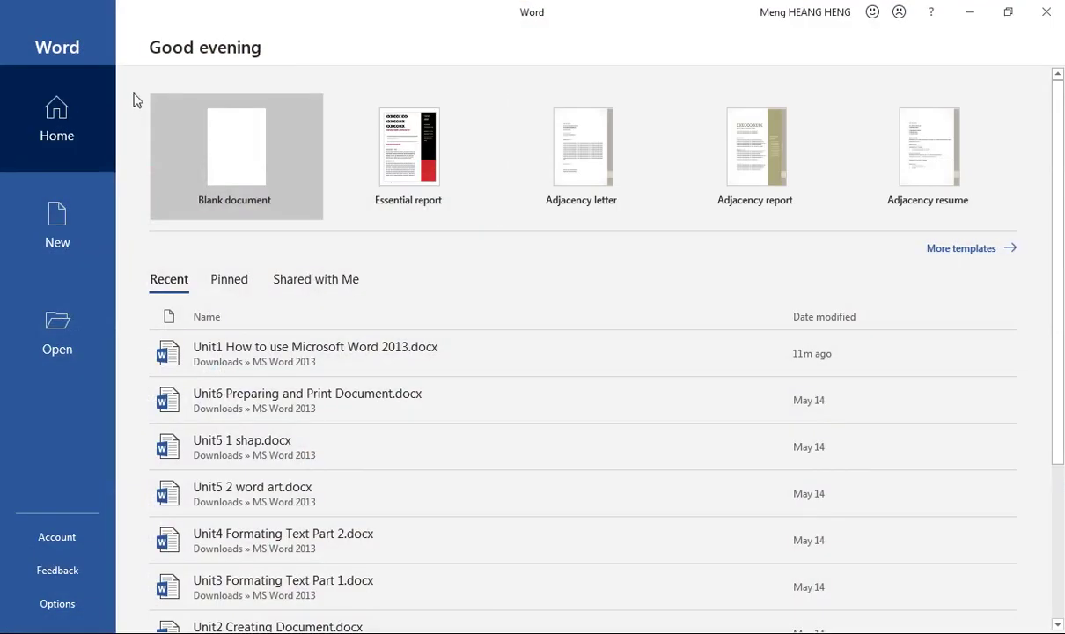
{"action": "left_click", "coordinate": [213, 134]}
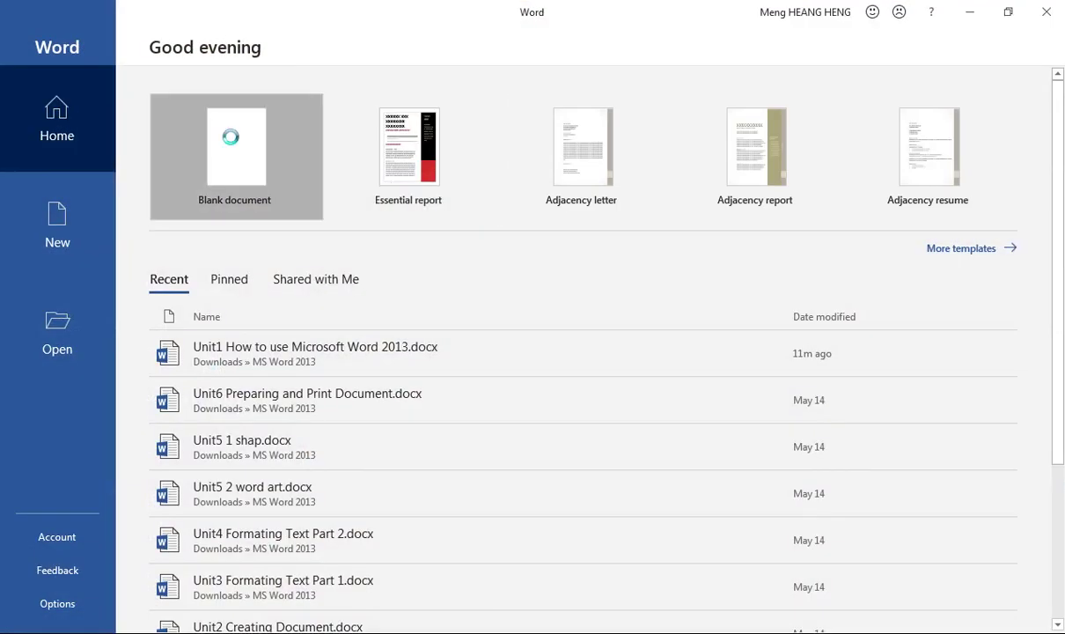
- View Word's window control commands, exit the program, and start it again with a blank document
{"action": "left_click", "coordinate": [11, 17]}
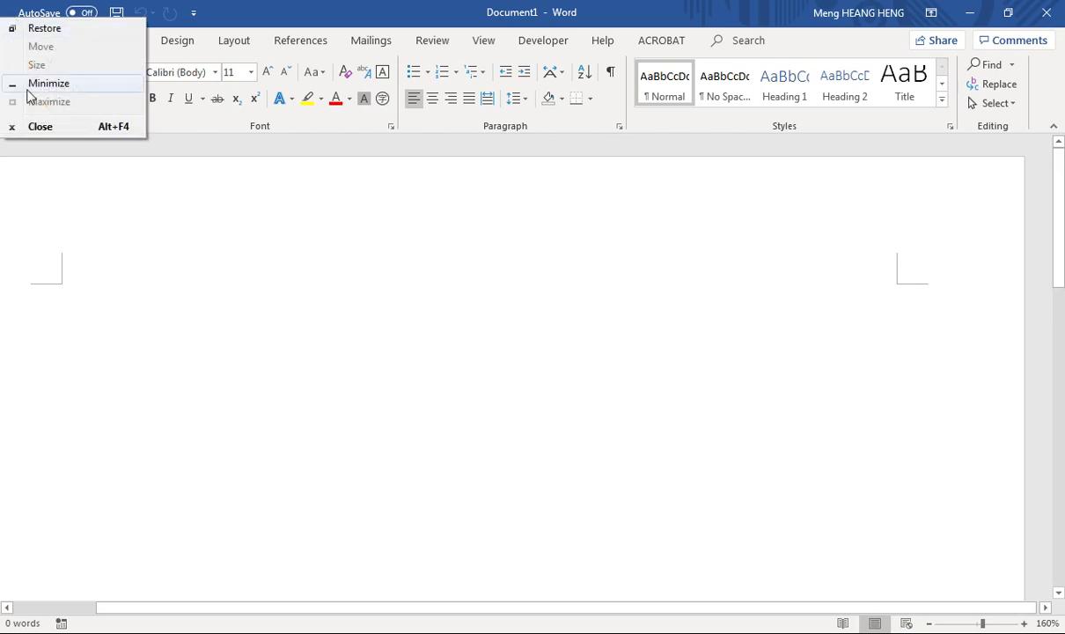
{"action": "left_click", "coordinate": [530, 218]}
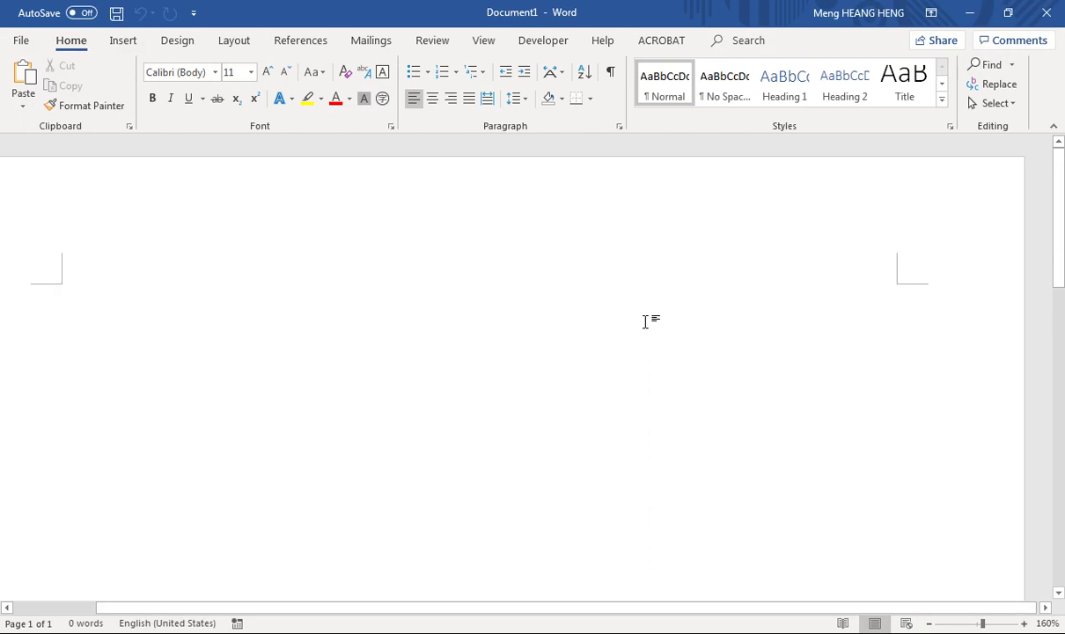
{"action": "key", "text": "alt+F4"}
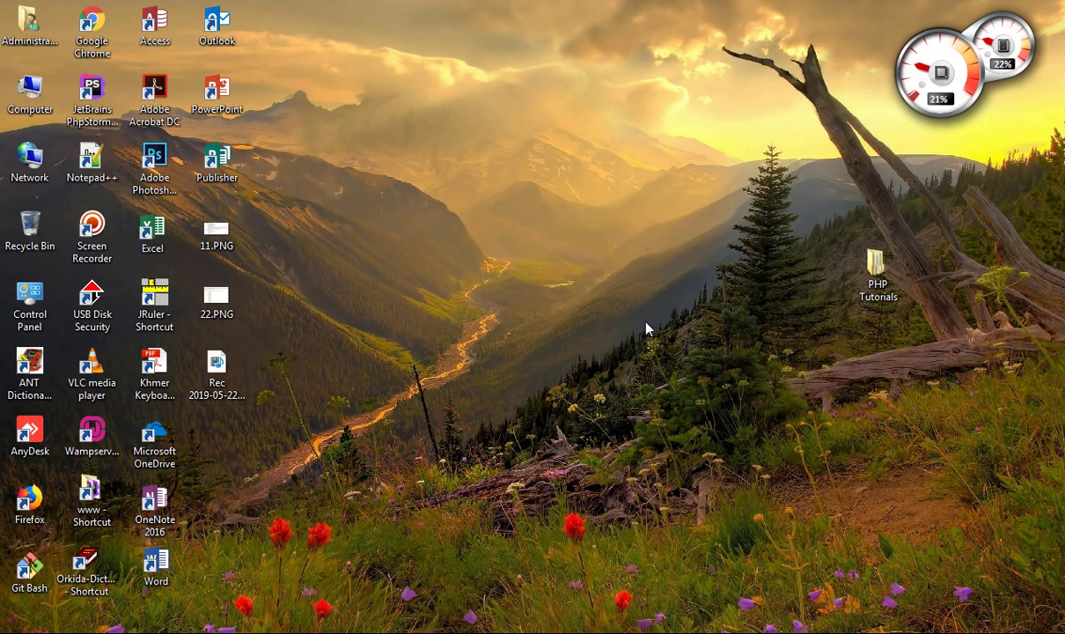
{"action": "double_click", "coordinate": [155, 568]}
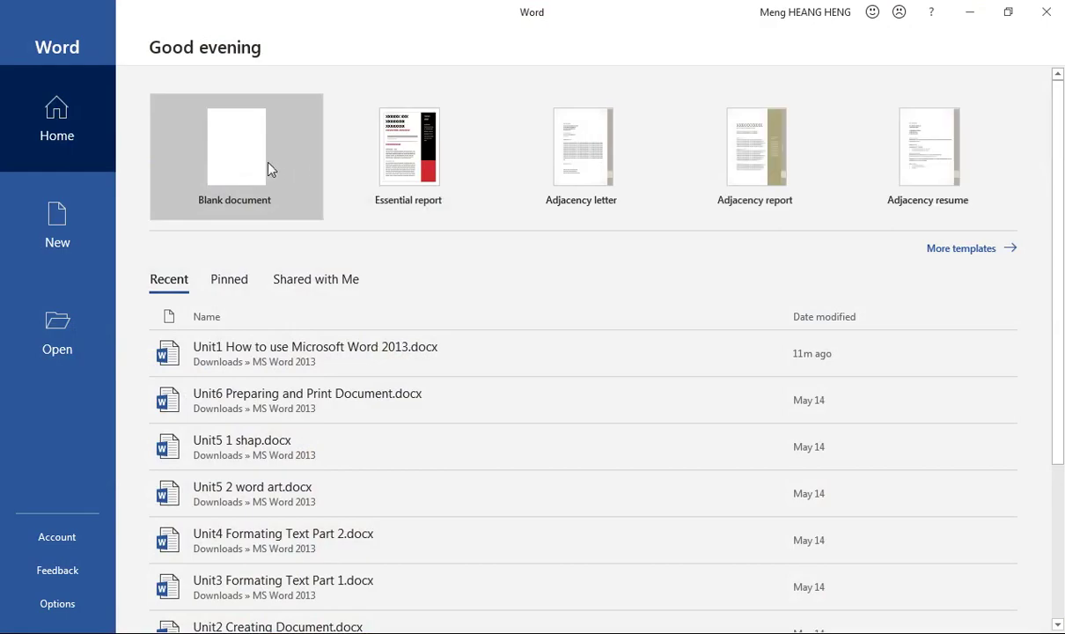
{"action": "left_click", "coordinate": [264, 163]}
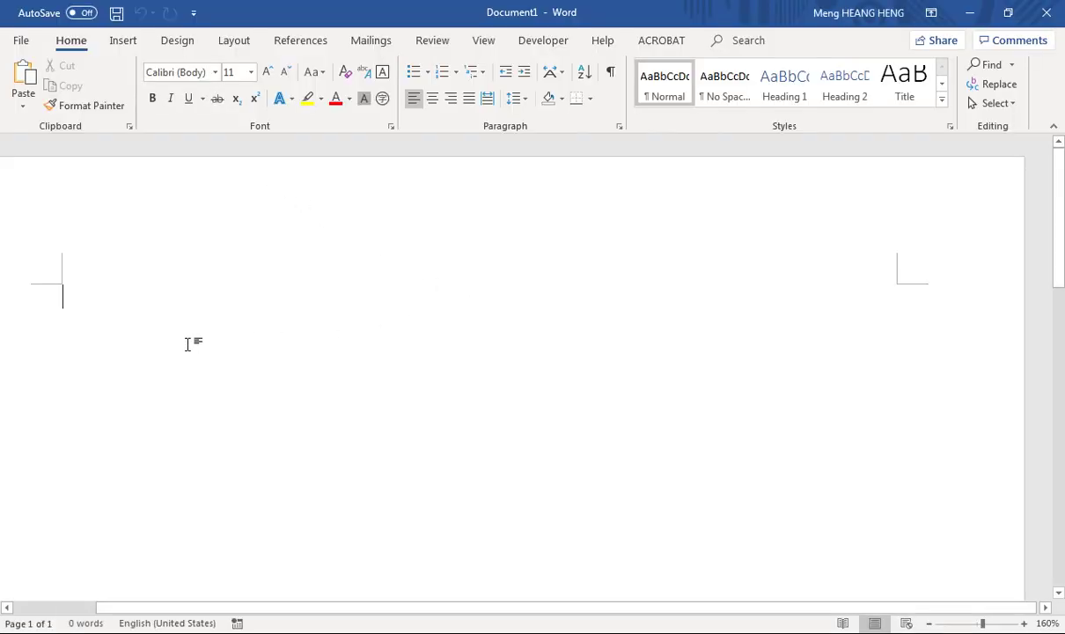
- Exit Word, reopen it to its start screen, and exit from there without creating a document
{"action": "left_click", "coordinate": [8, 20]}
{"action": "left_click", "coordinate": [26, 126]}
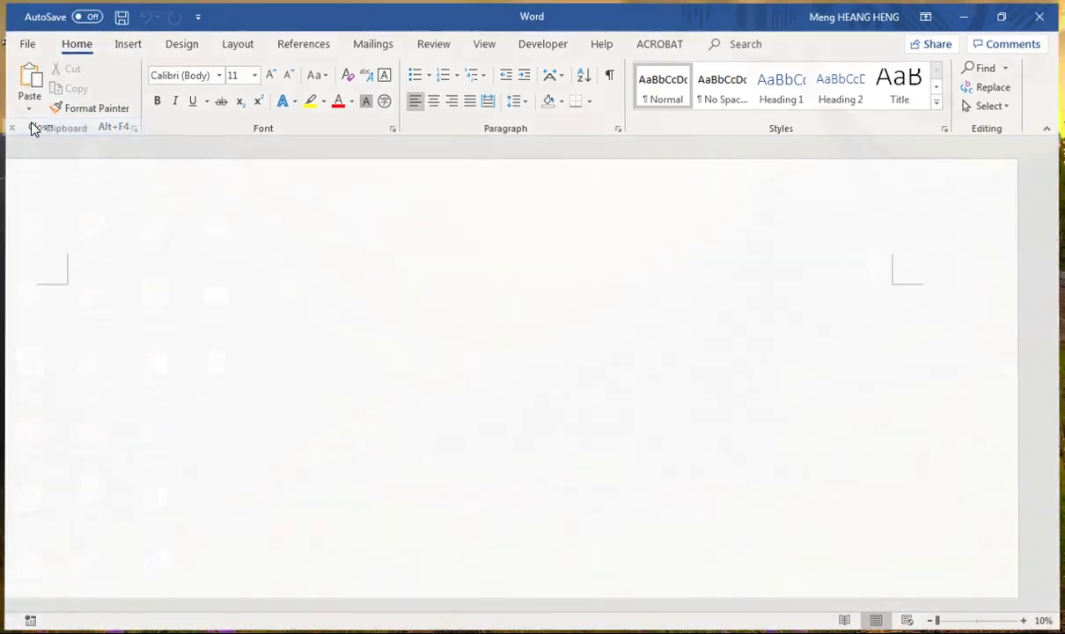
{"action": "double_click", "coordinate": [155, 565]}
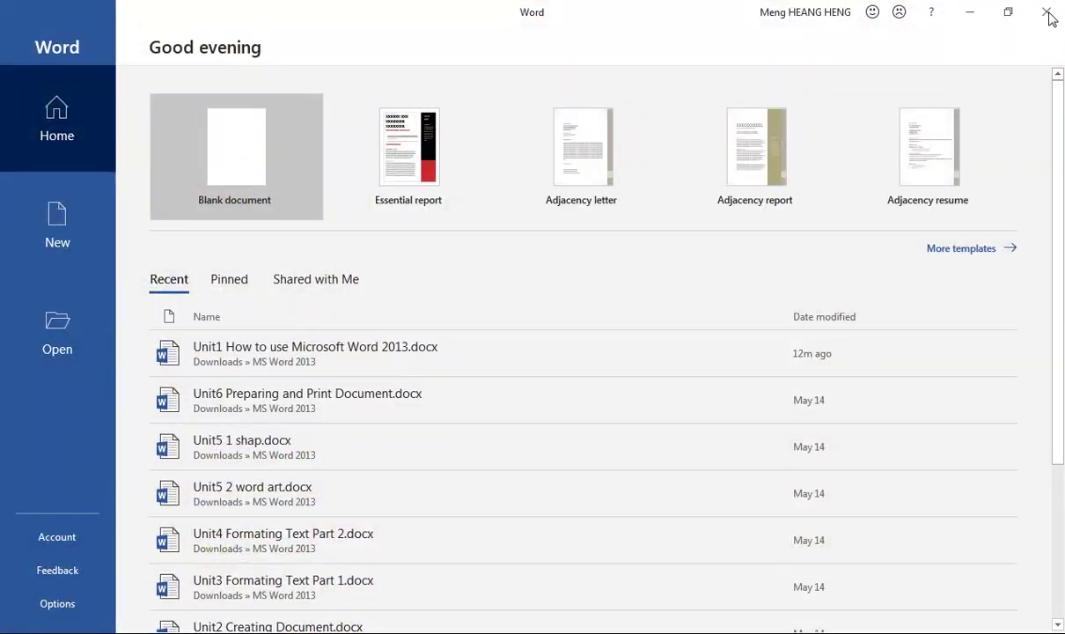
{"action": "left_click", "coordinate": [1051, 15]}
- Launch Word from the desktop and create a blank document after checking the 11.PNG lesson outline in Windows Photo Viewer
{"action": "double_click", "coordinate": [157, 565]}
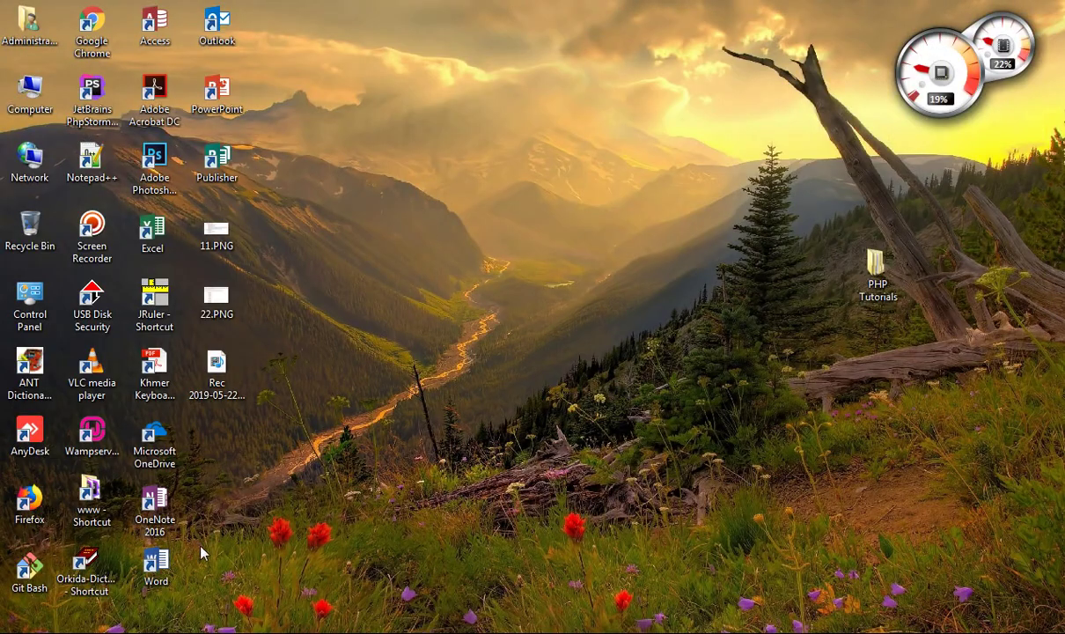
{"action": "double_click", "coordinate": [156, 563]}
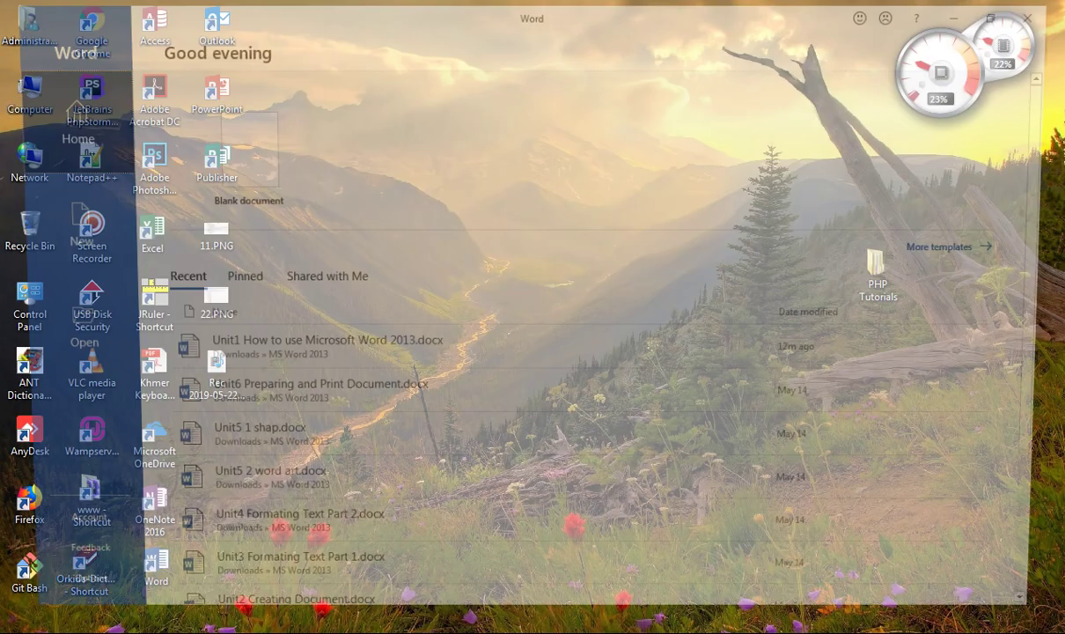
{"action": "left_click", "coordinate": [353, 592]}
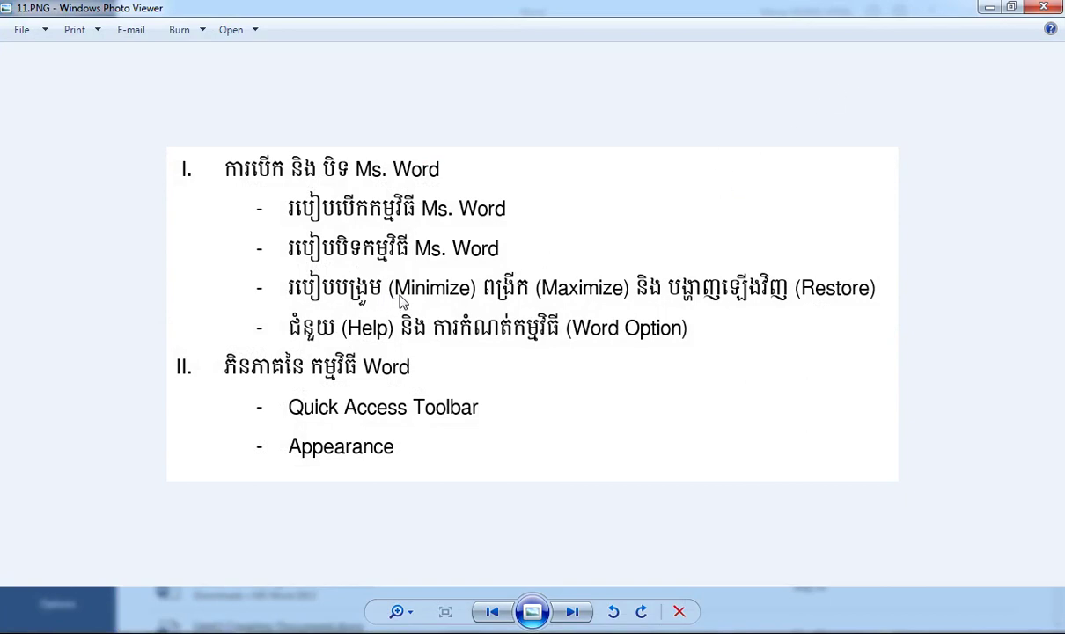
{"action": "left_click", "coordinate": [989, 7]}
{"action": "left_click", "coordinate": [234, 166]}
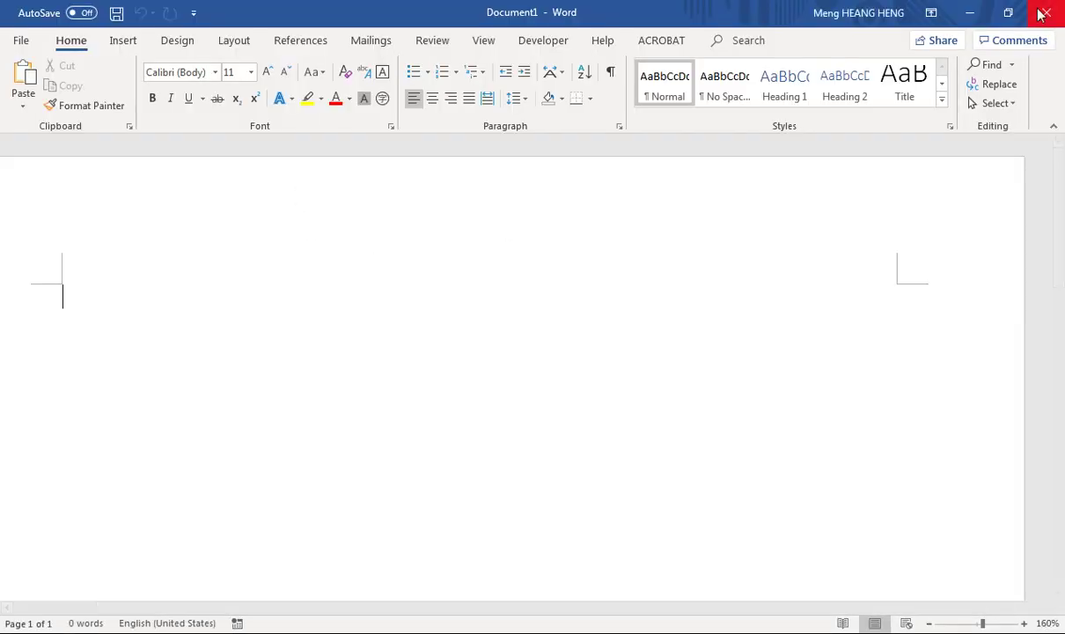
- Restore the Word window from its maximized state, then resize it to a small window near the desktop's upper-left corner
{"action": "left_click", "coordinate": [1008, 12]}
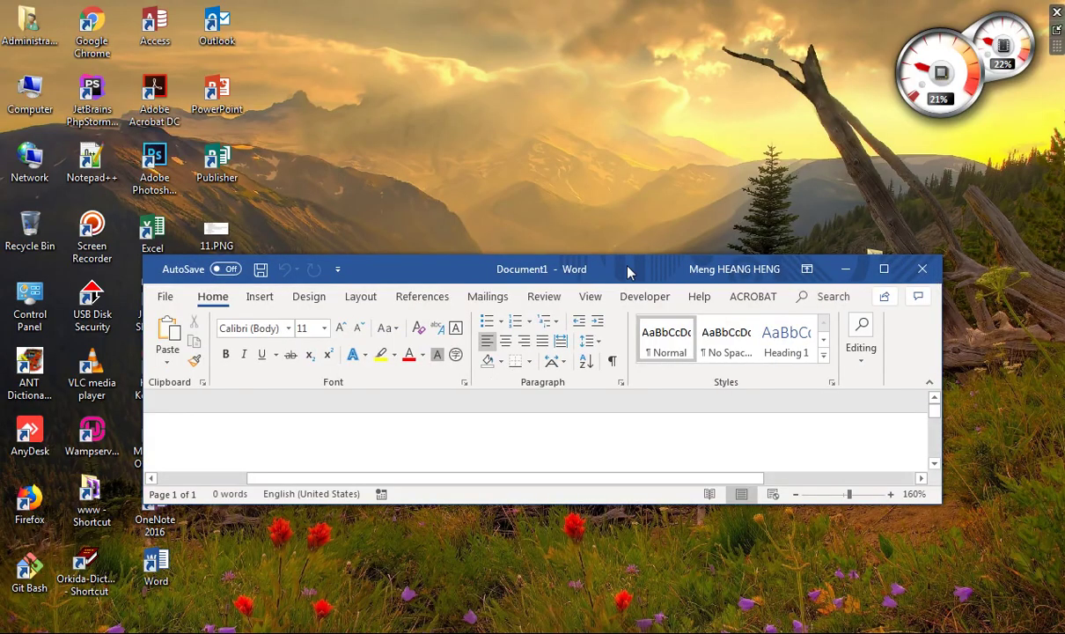
{"action": "left_click_drag", "start_coordinate": [627, 272], "coordinate": [586, 93]}
{"action": "left_click_drag", "start_coordinate": [899, 326], "coordinate": [984, 572]}
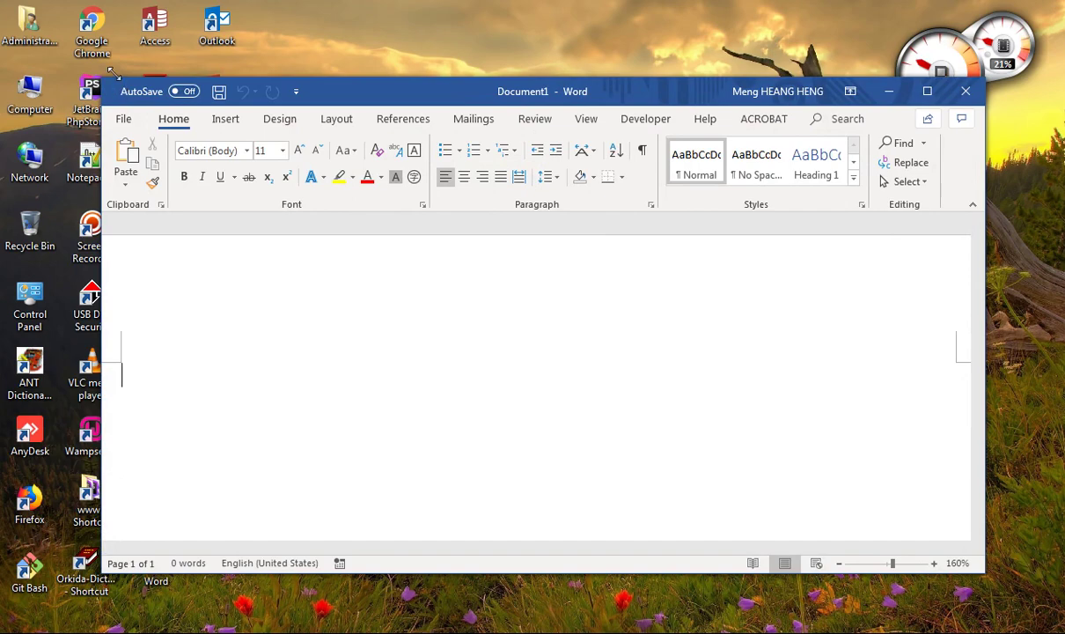
{"action": "left_click_drag", "start_coordinate": [113, 74], "coordinate": [79, 22]}
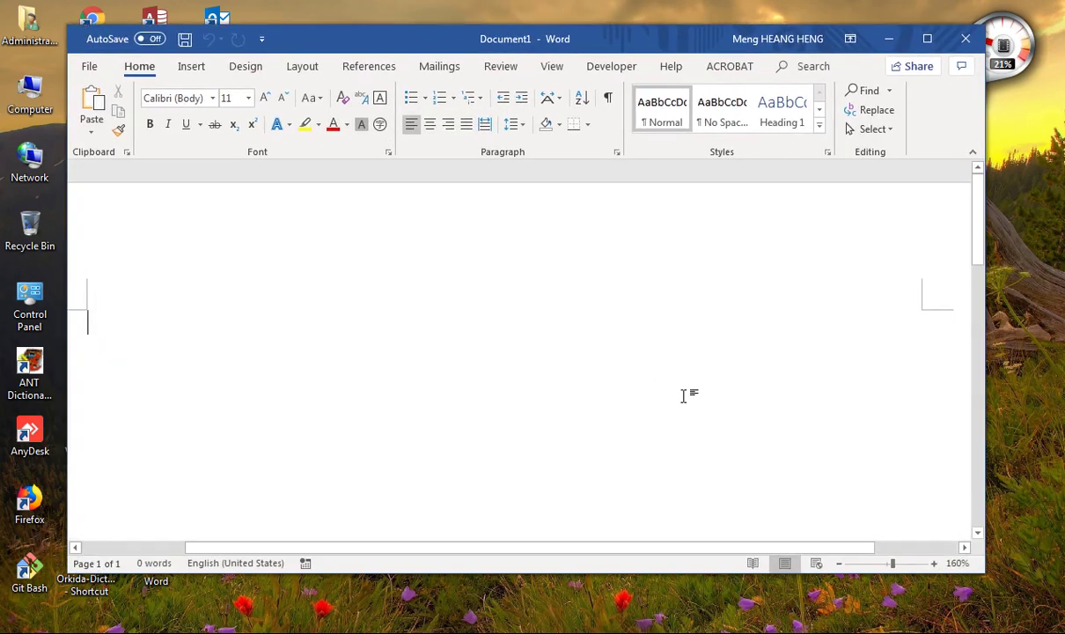
{"action": "left_click_drag", "start_coordinate": [984, 574], "coordinate": [656, 450]}
{"action": "left_click_drag", "start_coordinate": [388, 35], "coordinate": [340, 31]}
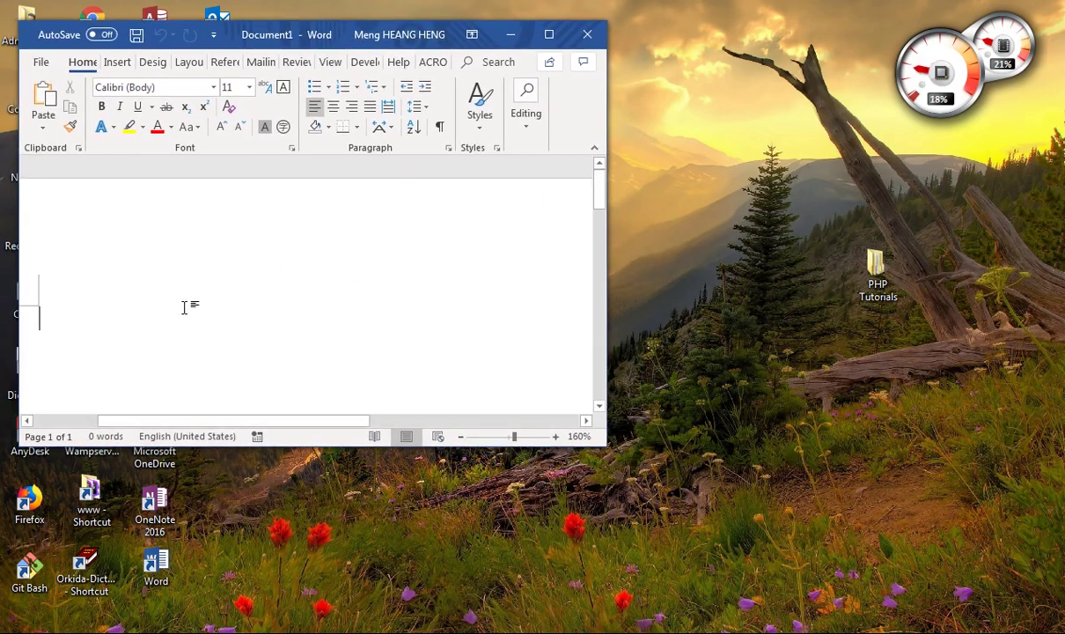
- Maximize the Word window, restore and maximize it once more, and minimize it
{"action": "left_click", "coordinate": [550, 36]}
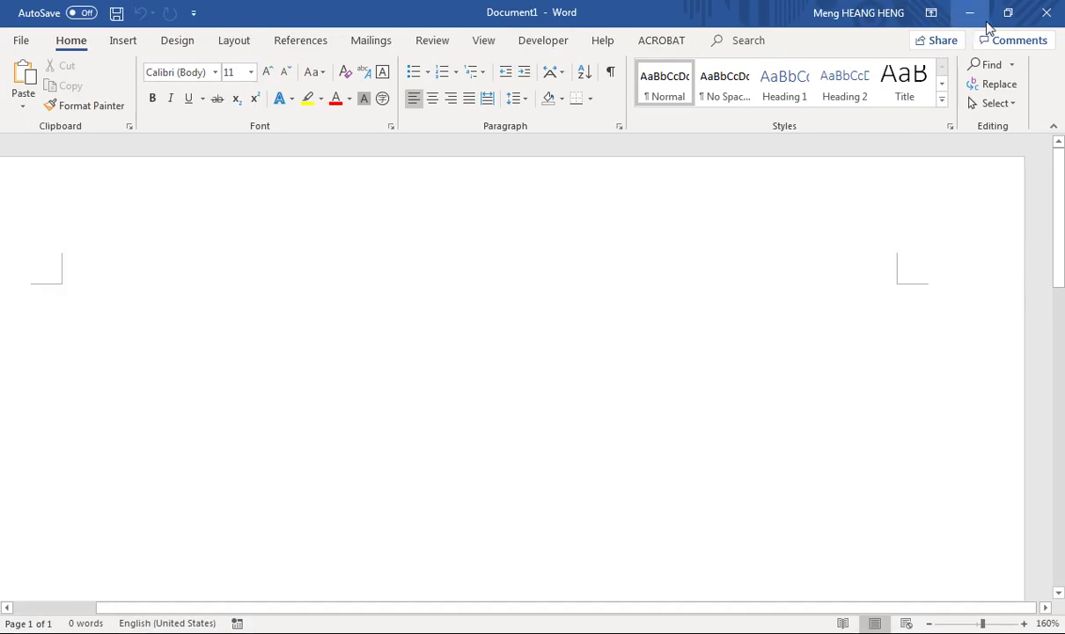
{"action": "left_click", "coordinate": [1009, 12]}
{"action": "left_click", "coordinate": [550, 35]}
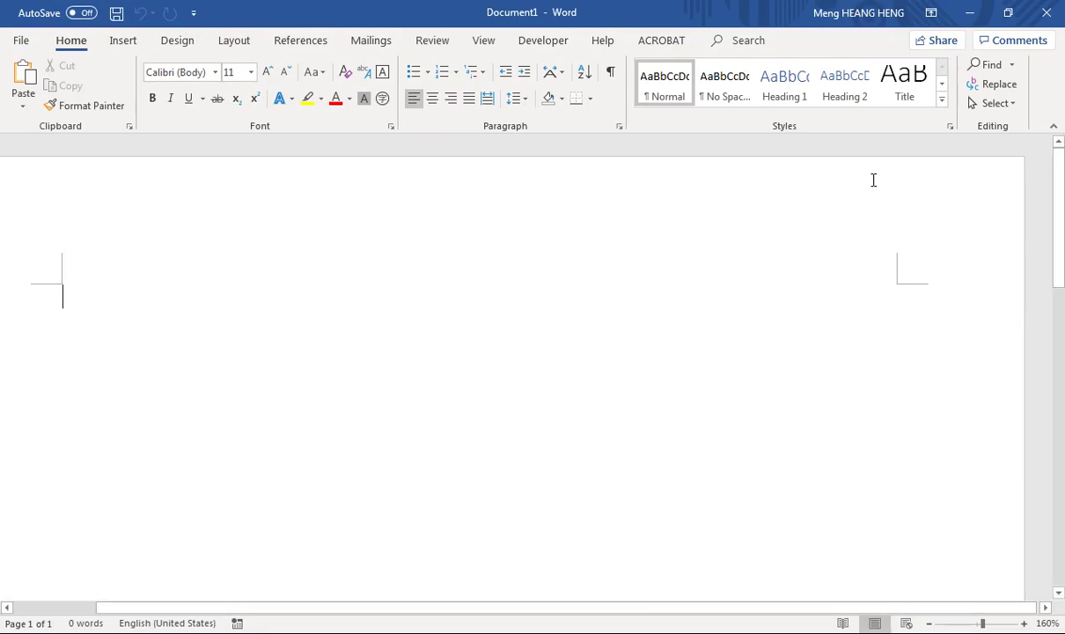
{"action": "left_click", "coordinate": [970, 16]}
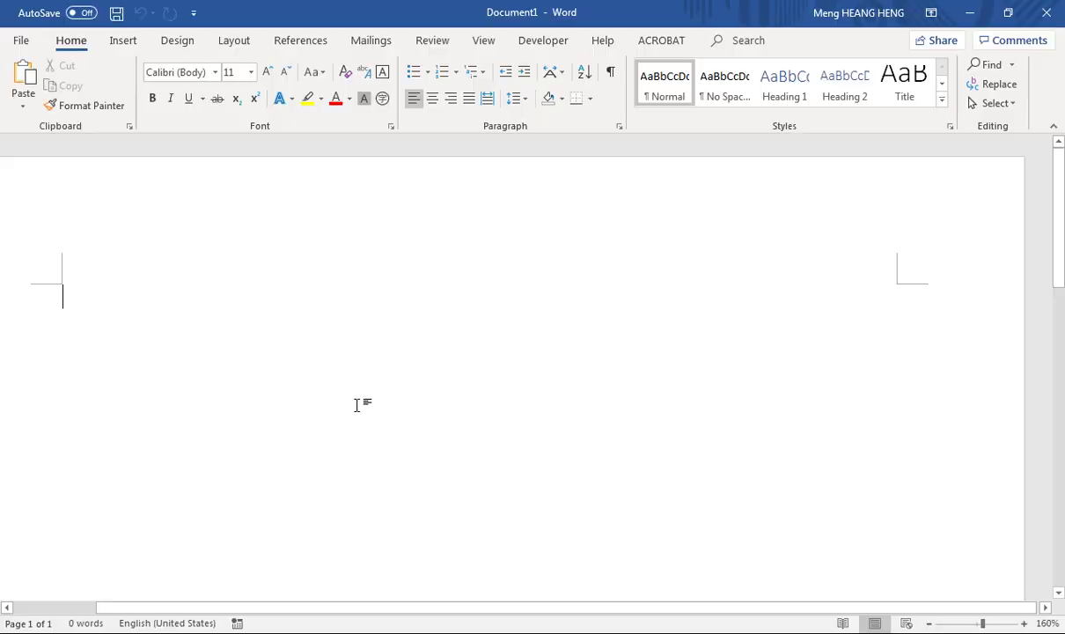
- Enter the filler text "Vxcvxcv xc vx cv xcv xc v x cv xc" in the blank document, then minimize Word and bring its window back
{"action": "type", "text": "vxcv"}
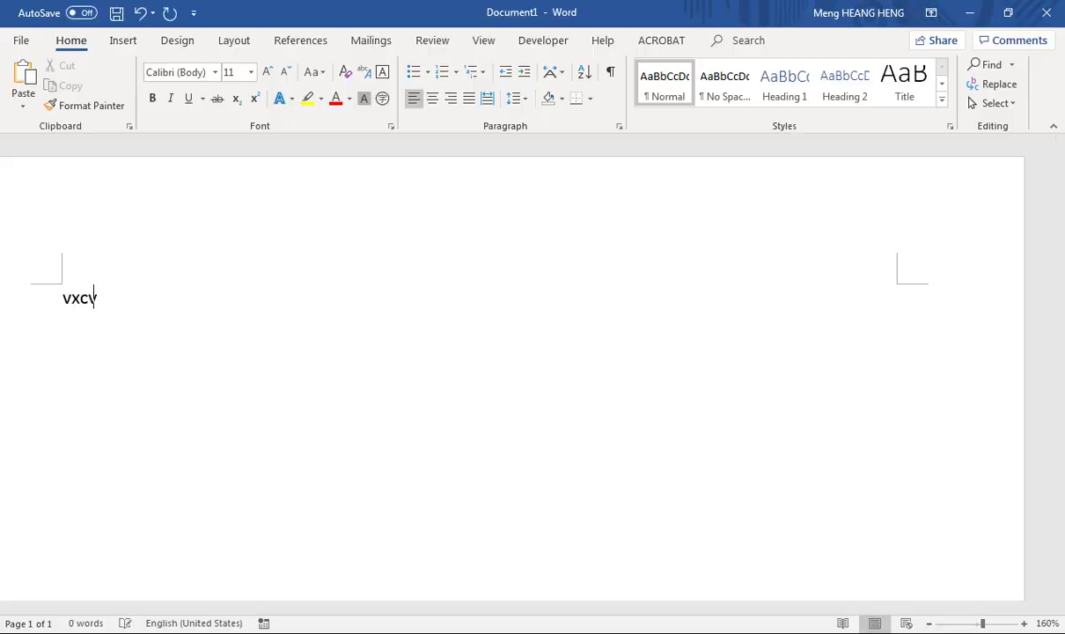
{"action": "type", "text": "xcv xc vx cv xcv xc v x cv xc"}
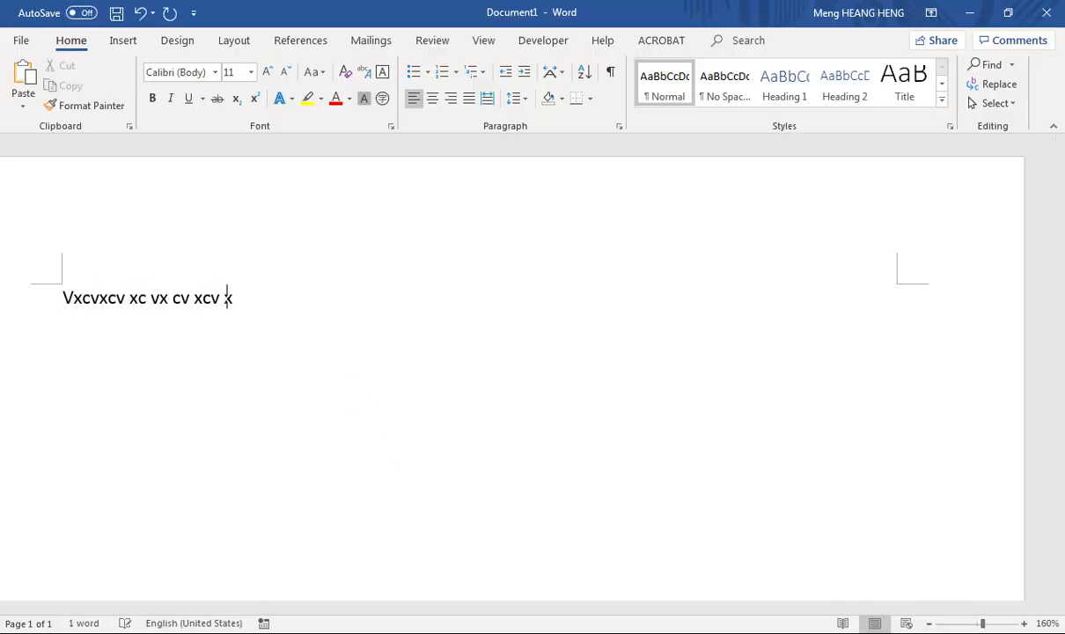
{"action": "left_click", "coordinate": [971, 13]}
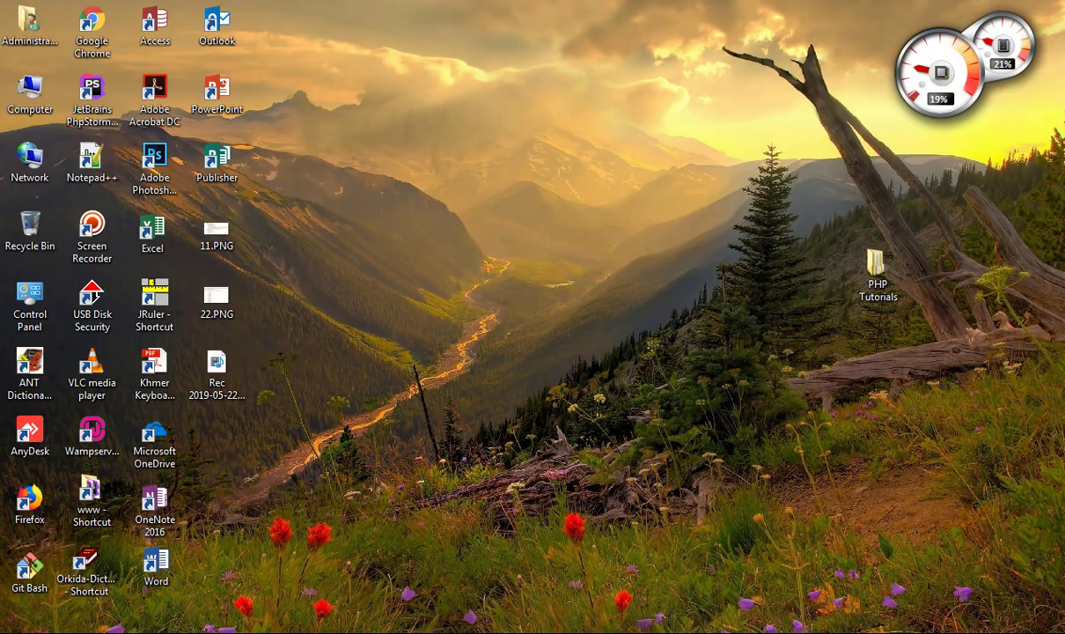
{"action": "key", "text": "alt+Tab"}
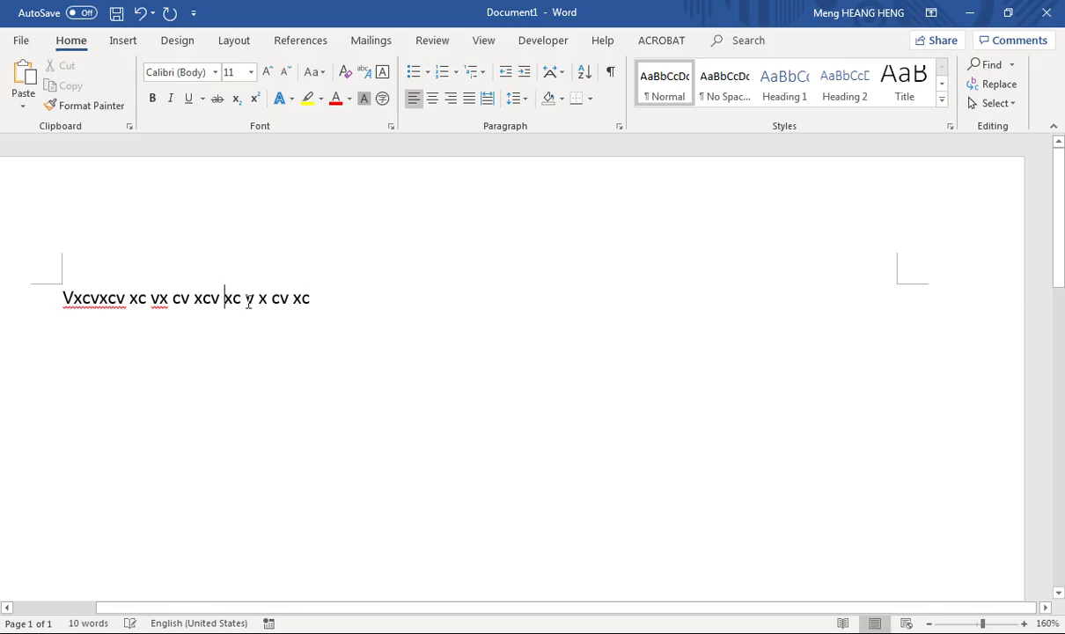
- Select "xc v x cv" in the filler text and switch the Word window repeatedly between maximized and restored size, ending restored
{"action": "left_click_drag", "start_coordinate": [183, 298], "coordinate": [226, 300]}
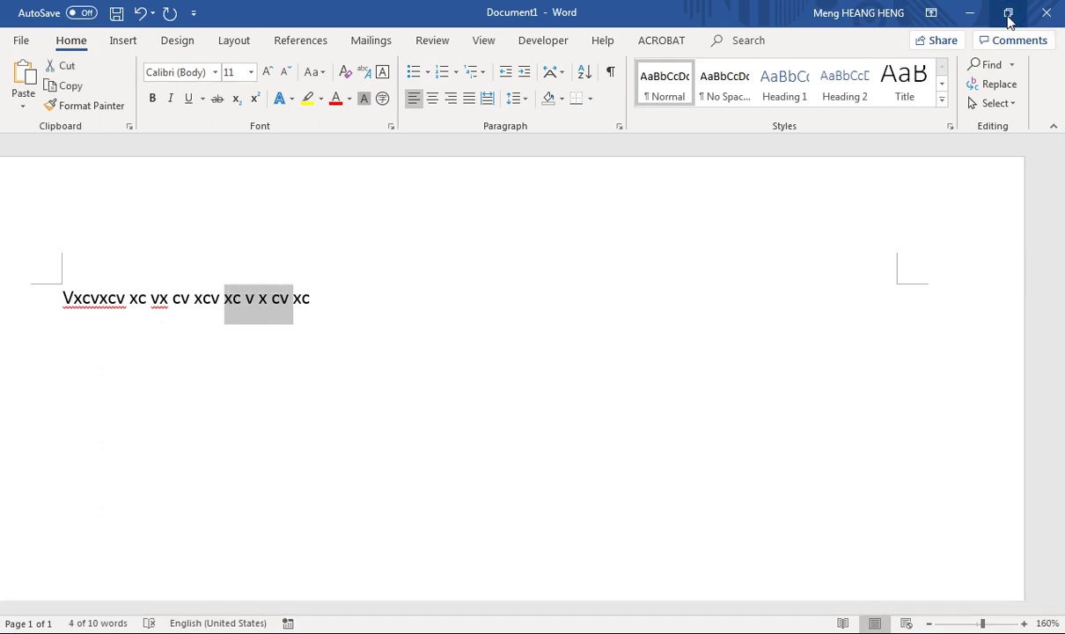
{"action": "left_click", "coordinate": [1008, 12]}
{"action": "left_click", "coordinate": [548, 35]}
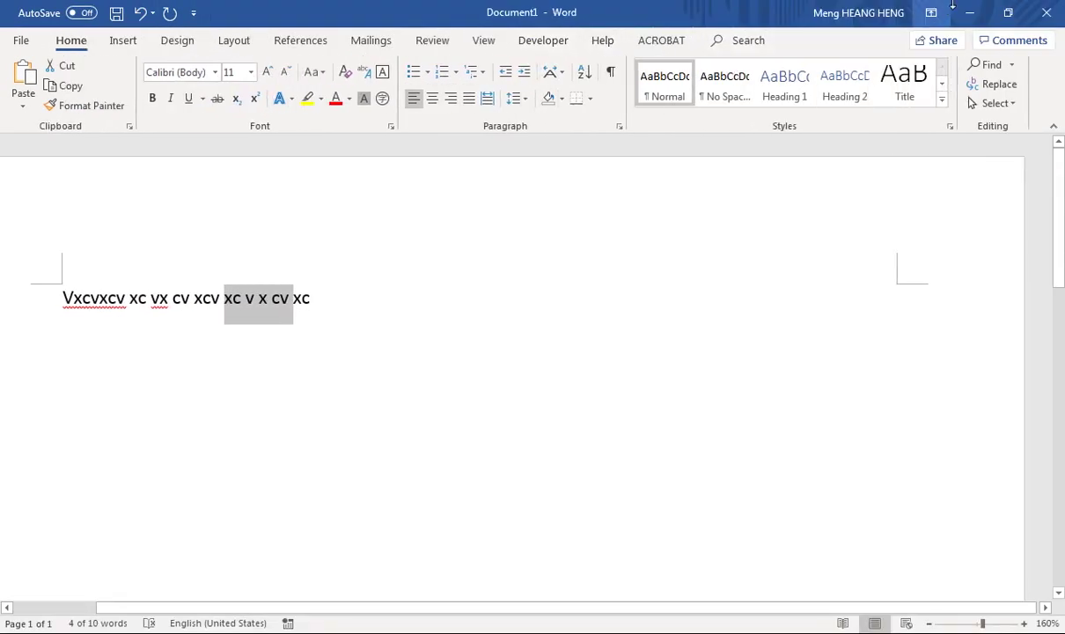
{"action": "left_click", "coordinate": [1010, 18]}
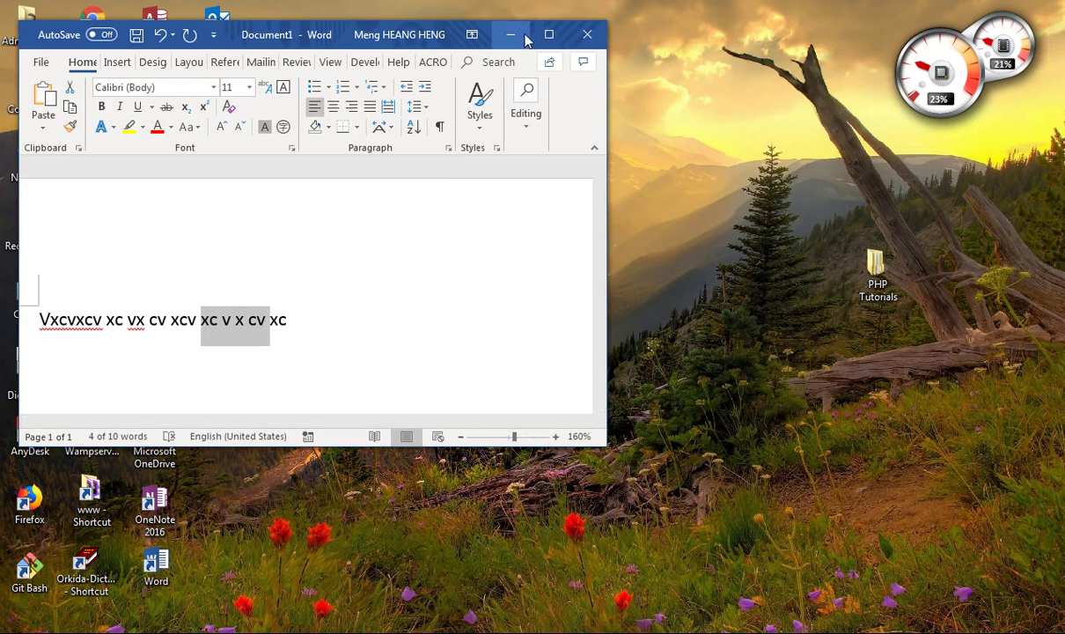
{"action": "left_click", "coordinate": [546, 34]}
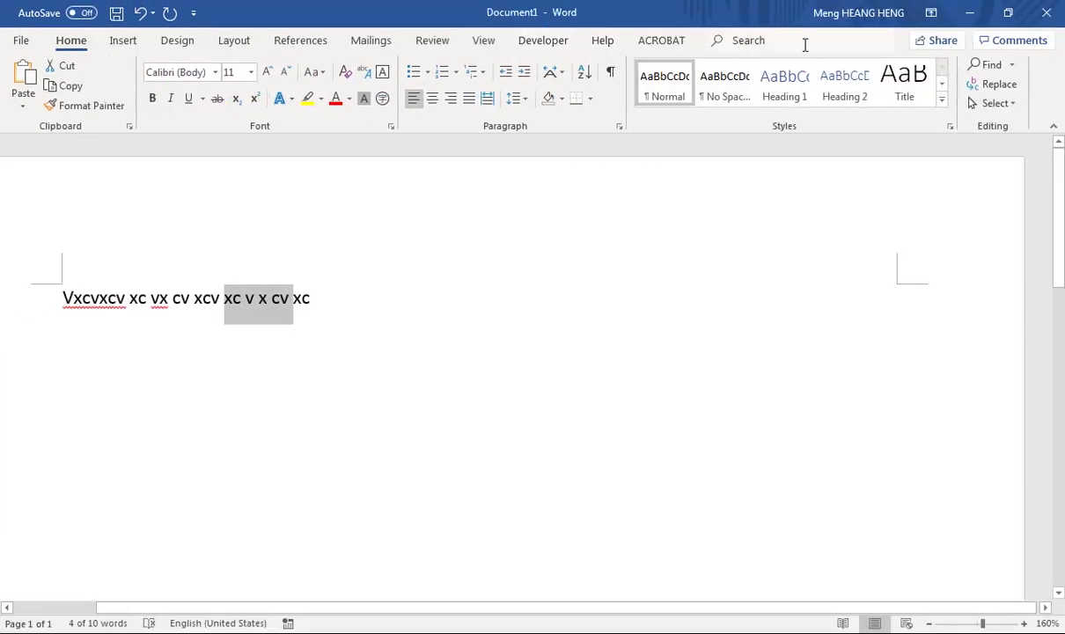
{"action": "left_click", "coordinate": [1011, 18]}
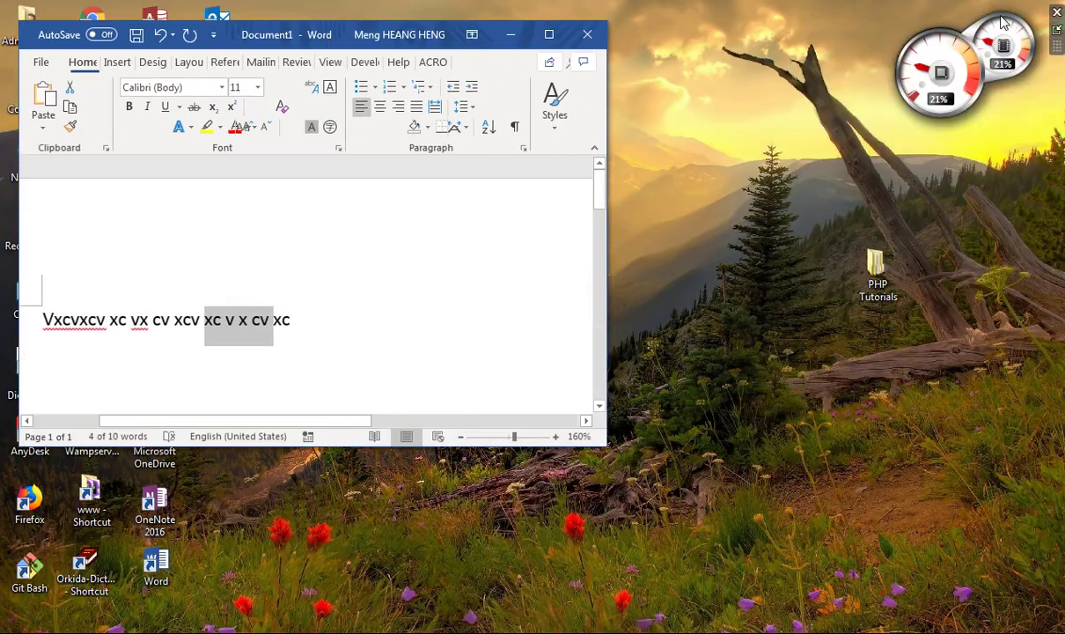
- Resize and reposition the restored Word window on the desktop, then maximize it
{"action": "left_click_drag", "start_coordinate": [685, 426], "coordinate": [673, 582]}
{"action": "left_click_drag", "start_coordinate": [757, 35], "coordinate": [738, 14]}
{"action": "key", "text": "super+Up"}
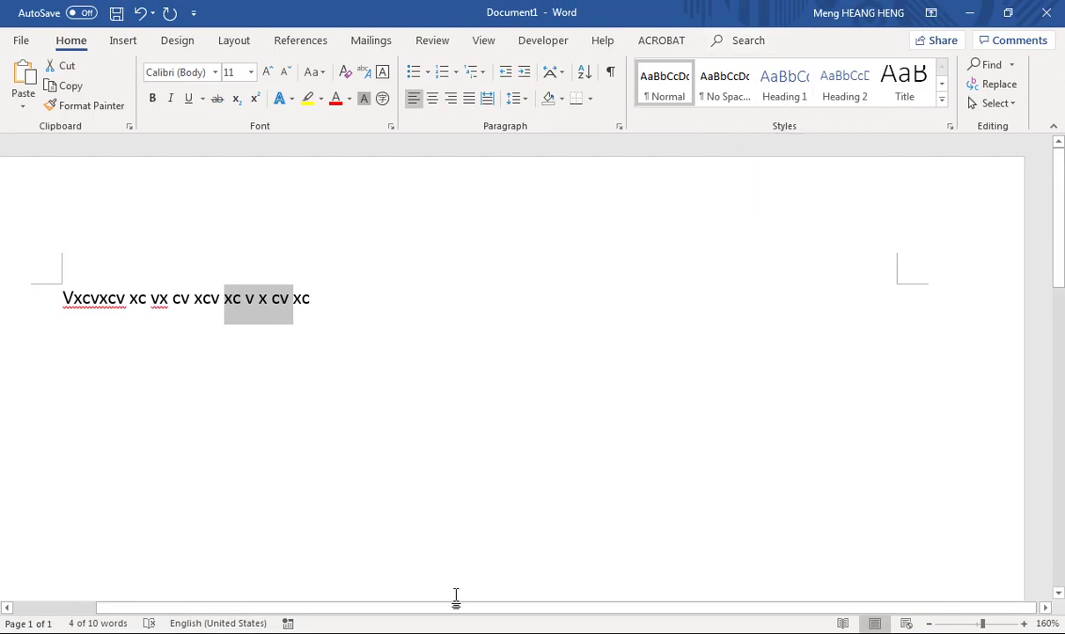
- Review the 11.PNG lesson outline in Windows Photo Viewer, try that window's size controls, and minimize it to return to Word
{"action": "mouse_move", "coordinate": [364, 615]}
{"action": "left_click", "coordinate": [359, 541]}
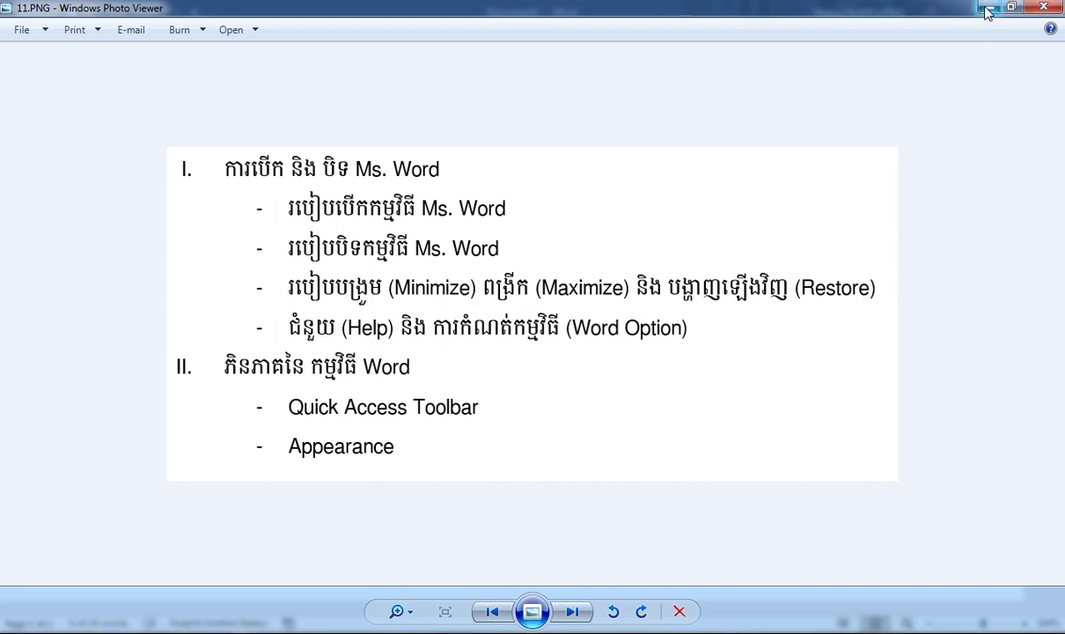
{"action": "left_click", "coordinate": [1011, 9]}
{"action": "left_click", "coordinate": [849, 62]}
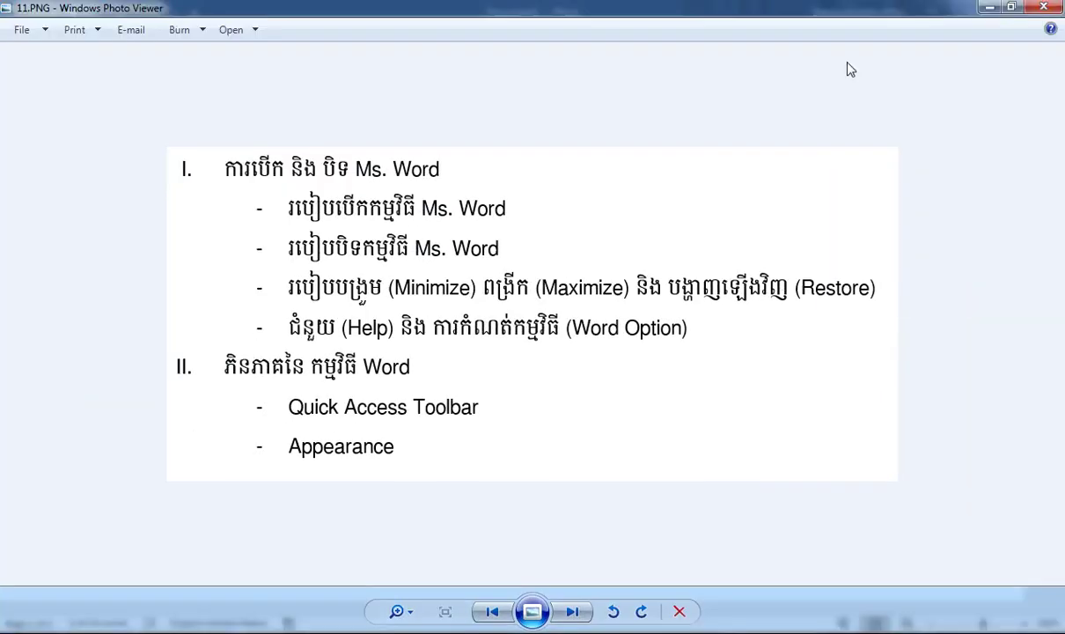
{"action": "left_click", "coordinate": [971, 13]}
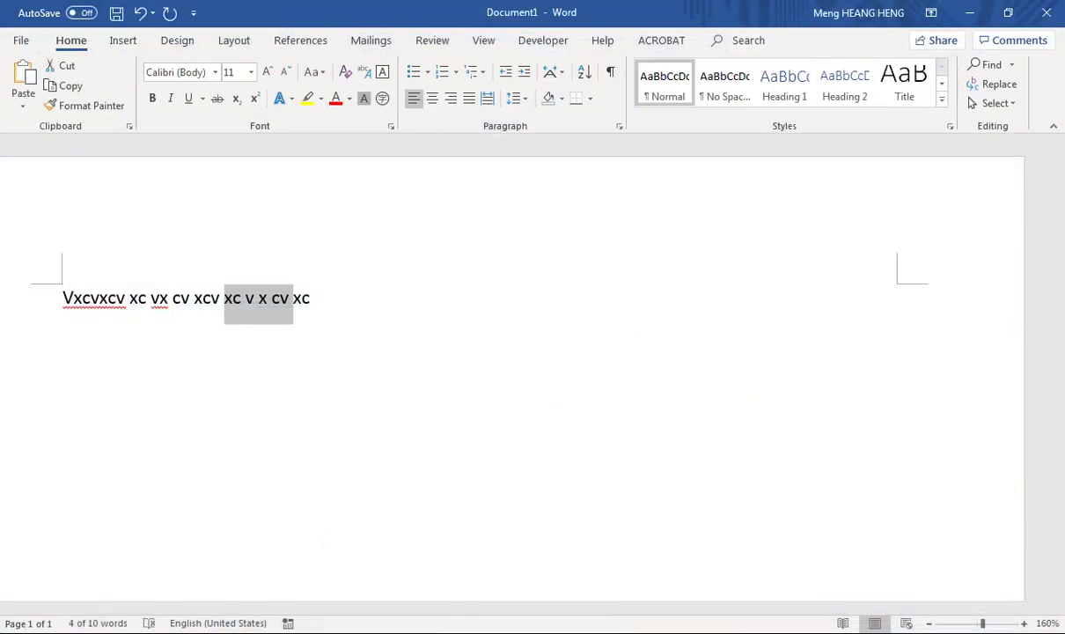
{"action": "left_click", "coordinate": [344, 597]}
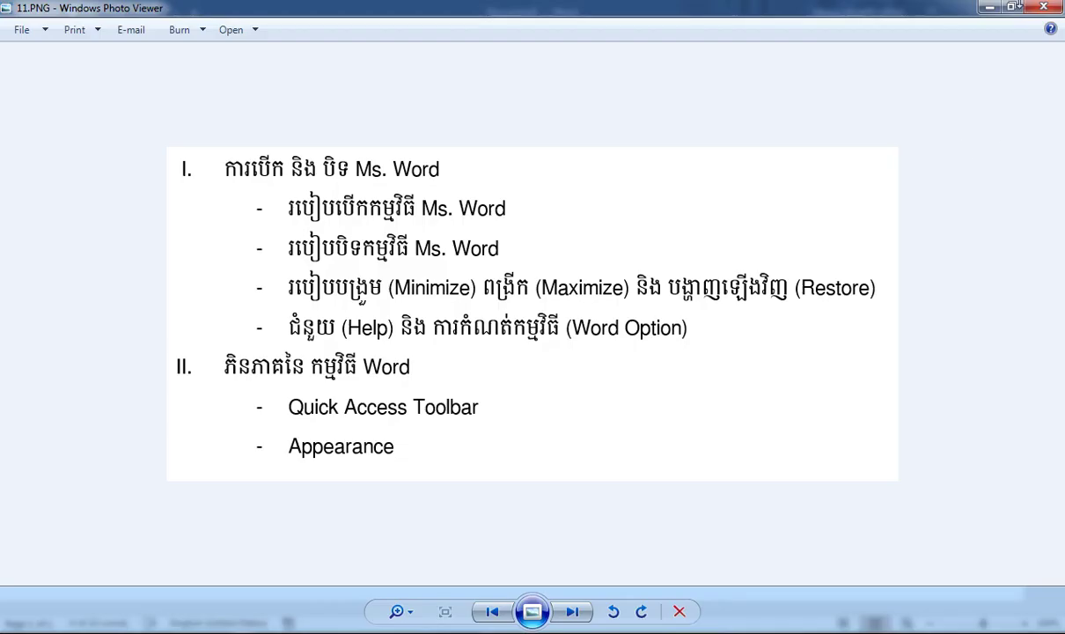
{"action": "left_click", "coordinate": [972, 11]}
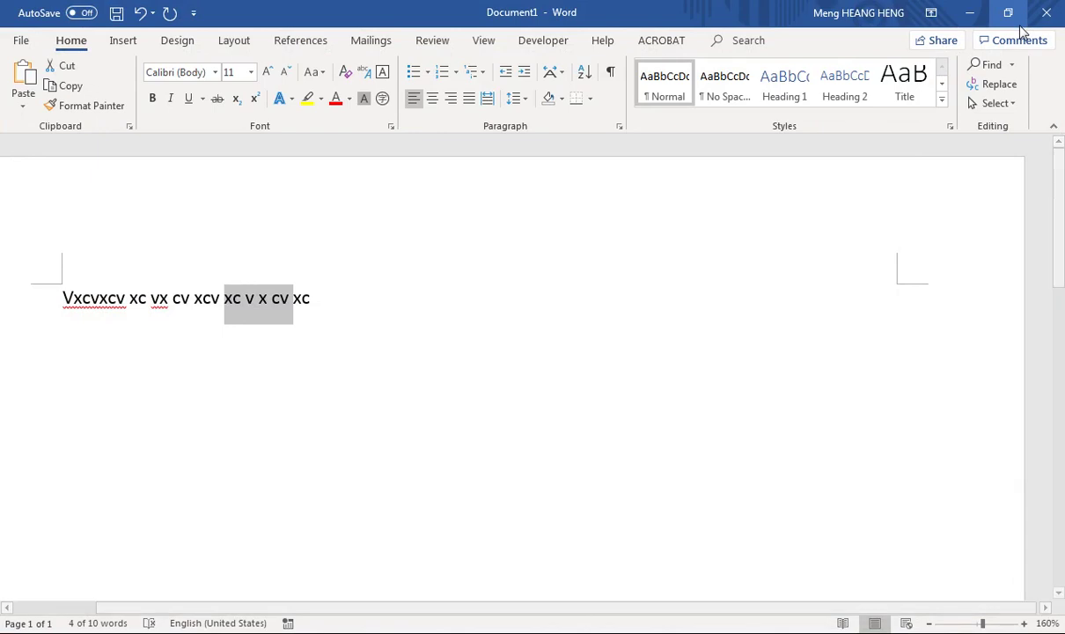
- Clear the text selection in Word and bring the 11.PNG lesson outline back up in Windows Photo Viewer
{"action": "left_click", "coordinate": [414, 332]}
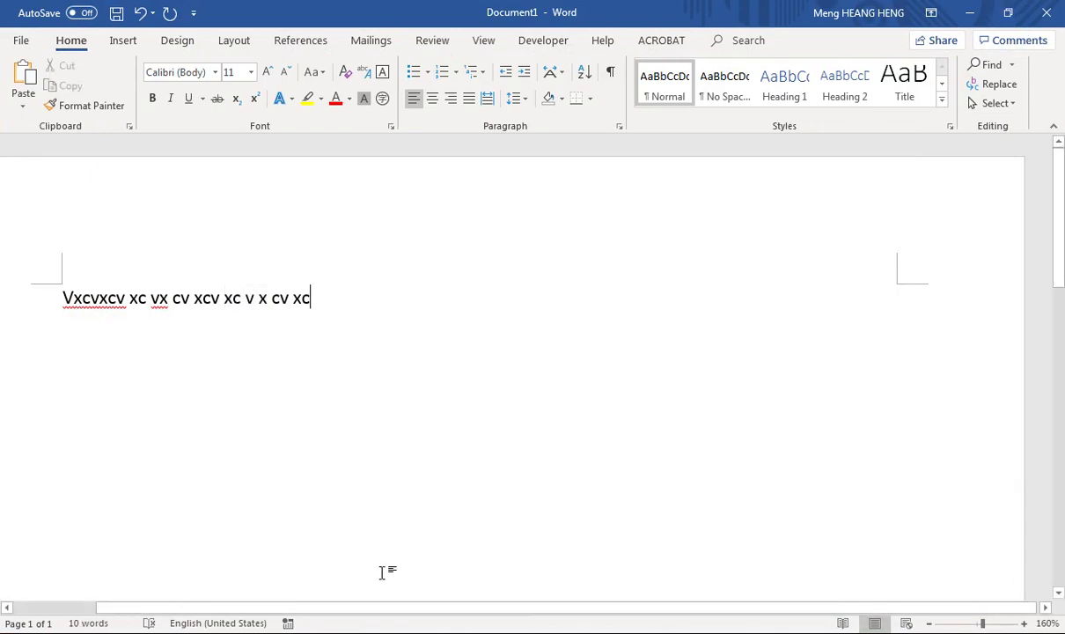
{"action": "mouse_move", "coordinate": [345, 601]}
{"action": "left_click", "coordinate": [339, 537]}
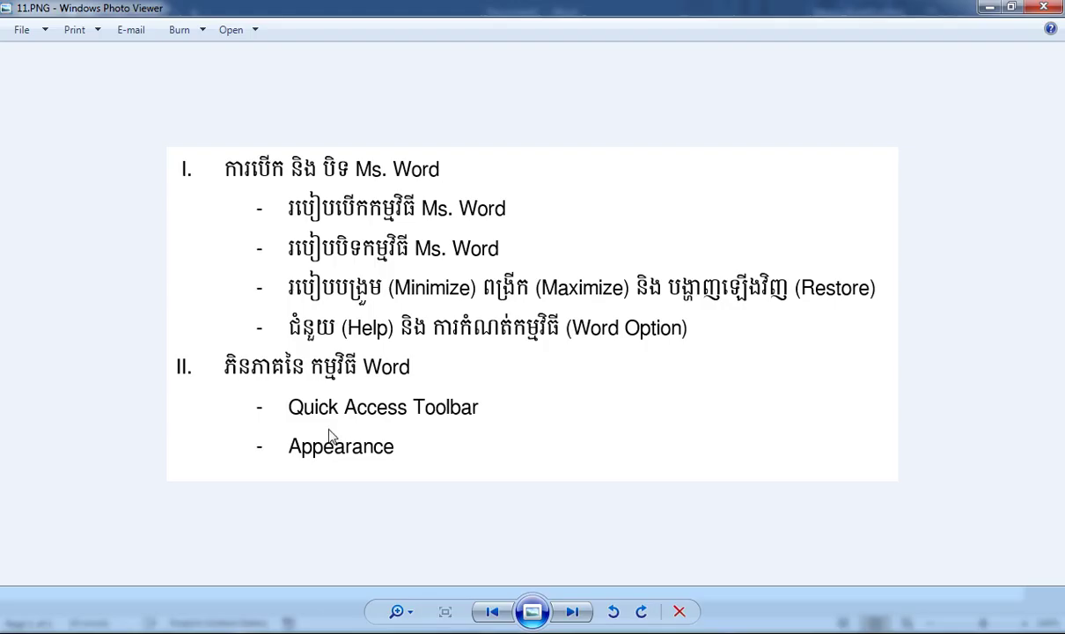
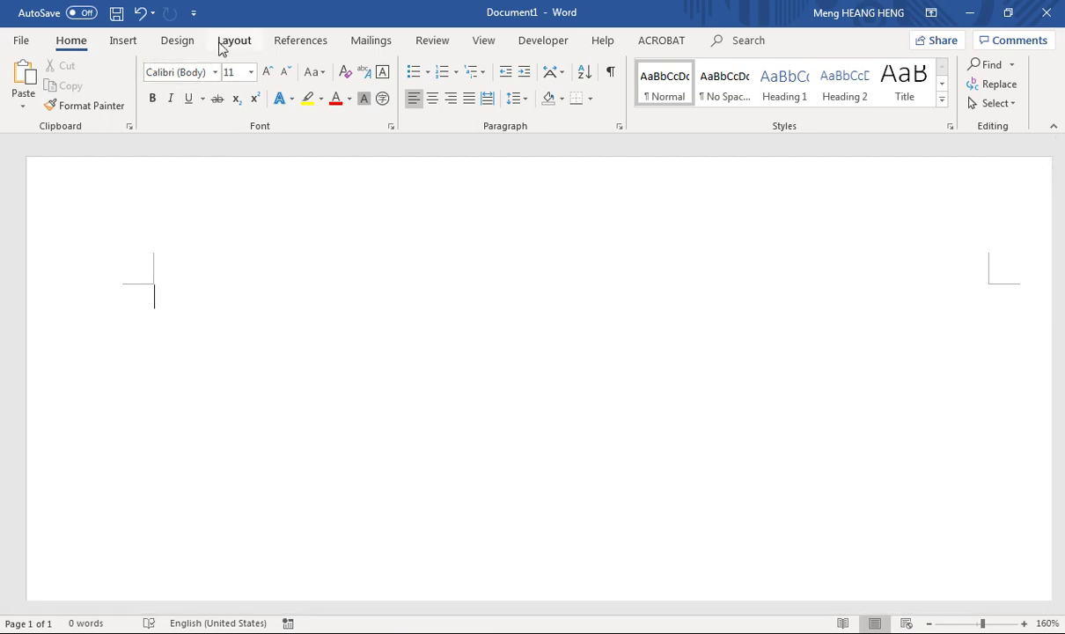
- Show the document rulers and place three left tab stops on the horizontal ruler at about 13, 15 and 18 mm
{"action": "left_click", "coordinate": [484, 42]}
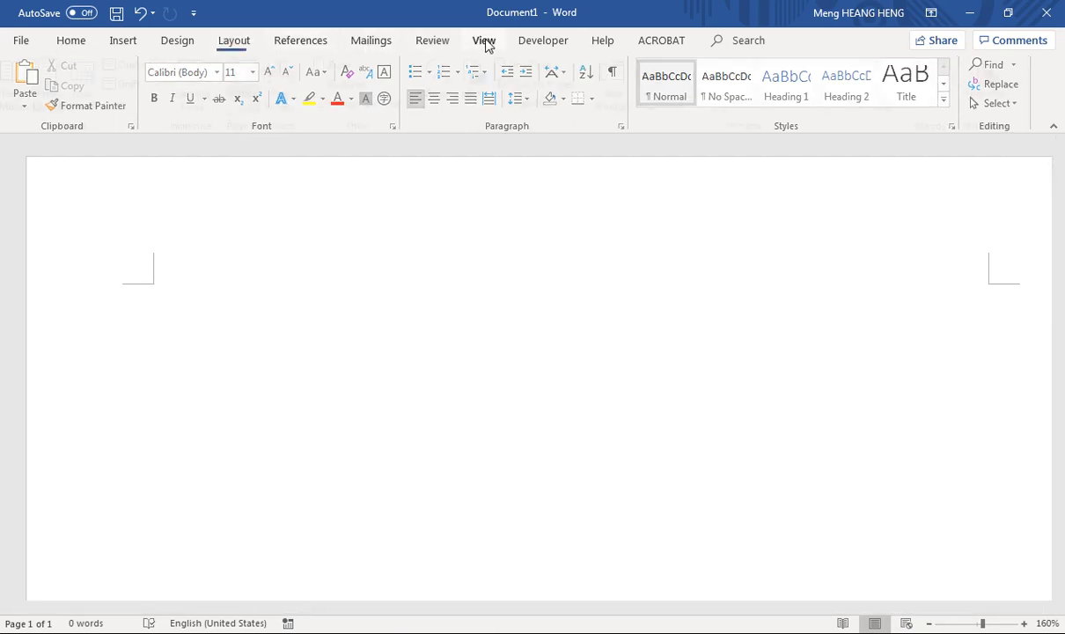
{"action": "left_click", "coordinate": [334, 65]}
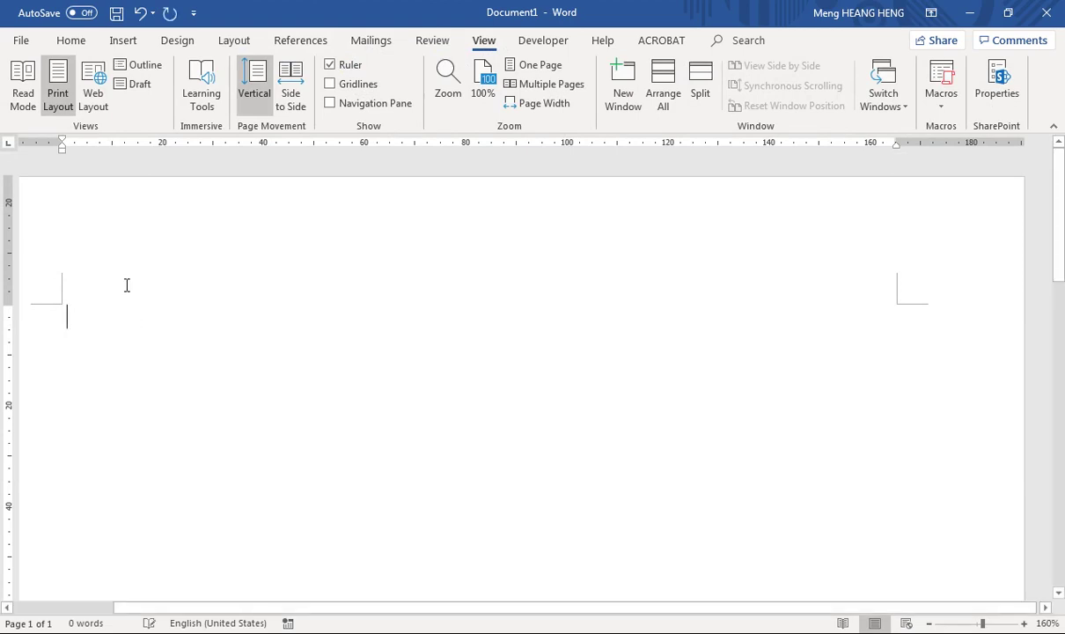
{"action": "left_click", "coordinate": [139, 146]}
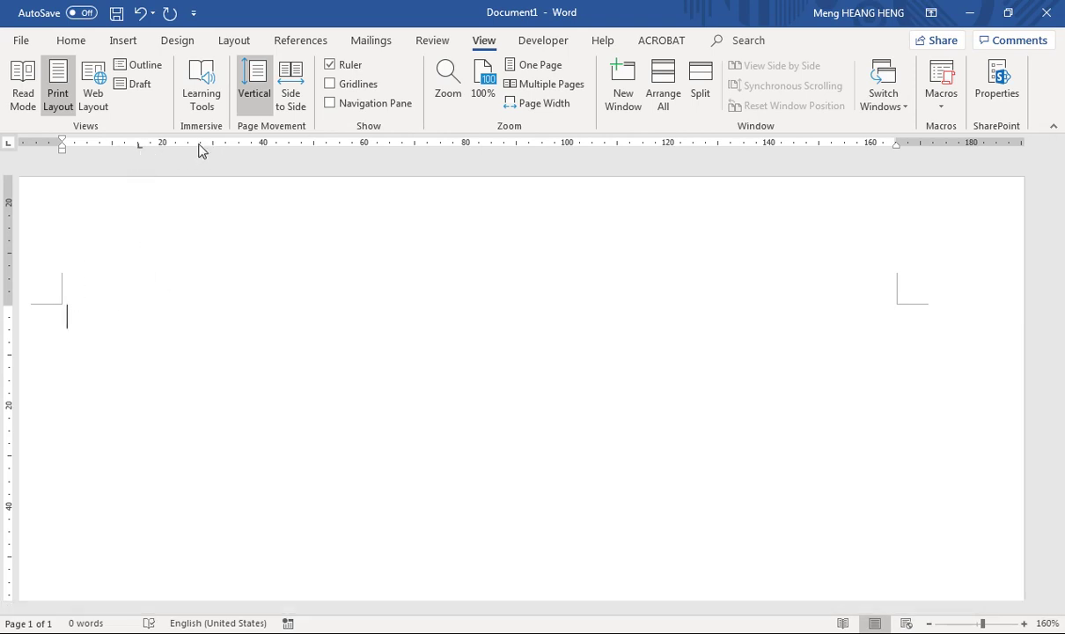
{"action": "left_click", "coordinate": [124, 146]}
{"action": "left_click", "coordinate": [150, 146]}
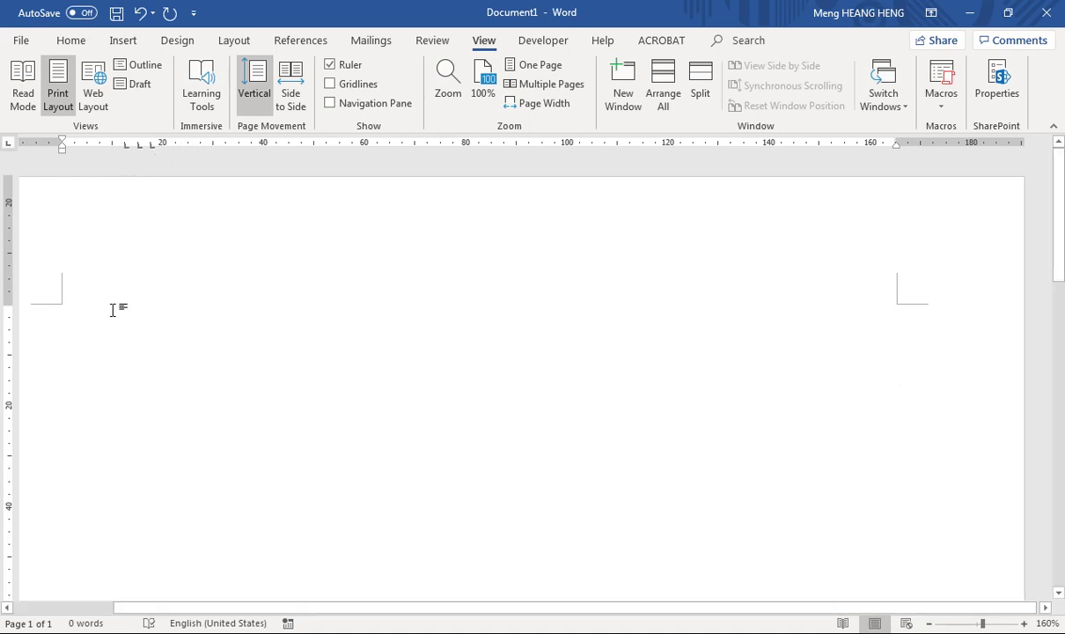
- Place the cursor in the empty first line and examine the vertical ruler along the page
{"action": "left_click_drag", "start_coordinate": [84, 314], "coordinate": [130, 311]}
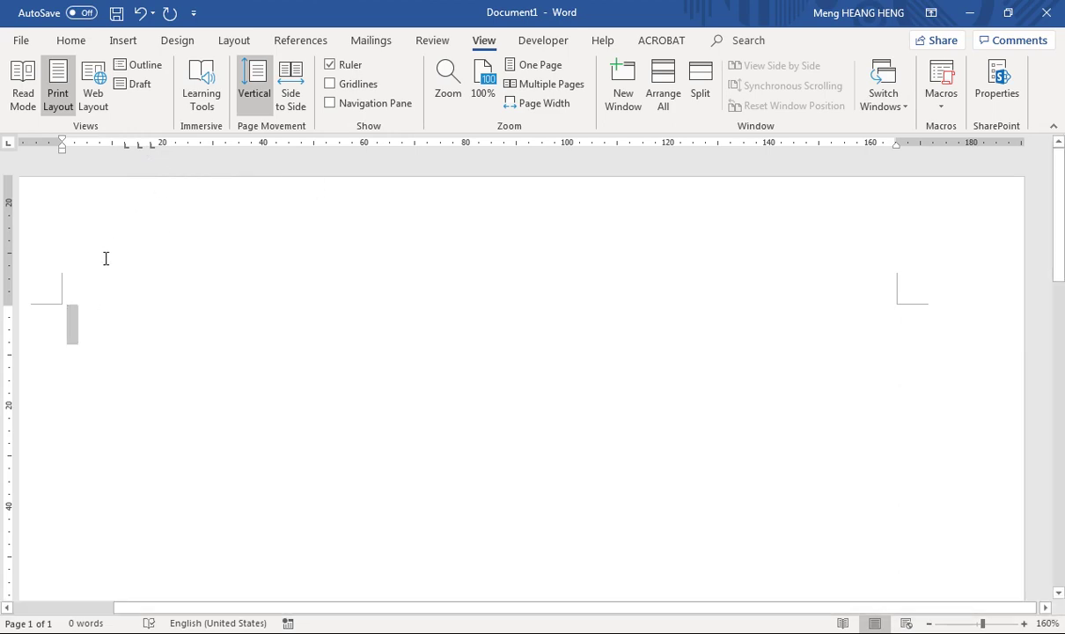
{"action": "left_click", "coordinate": [130, 314]}
{"action": "scroll", "coordinate": [20, 321], "scroll_direction": "down", "scroll_amount": 3}
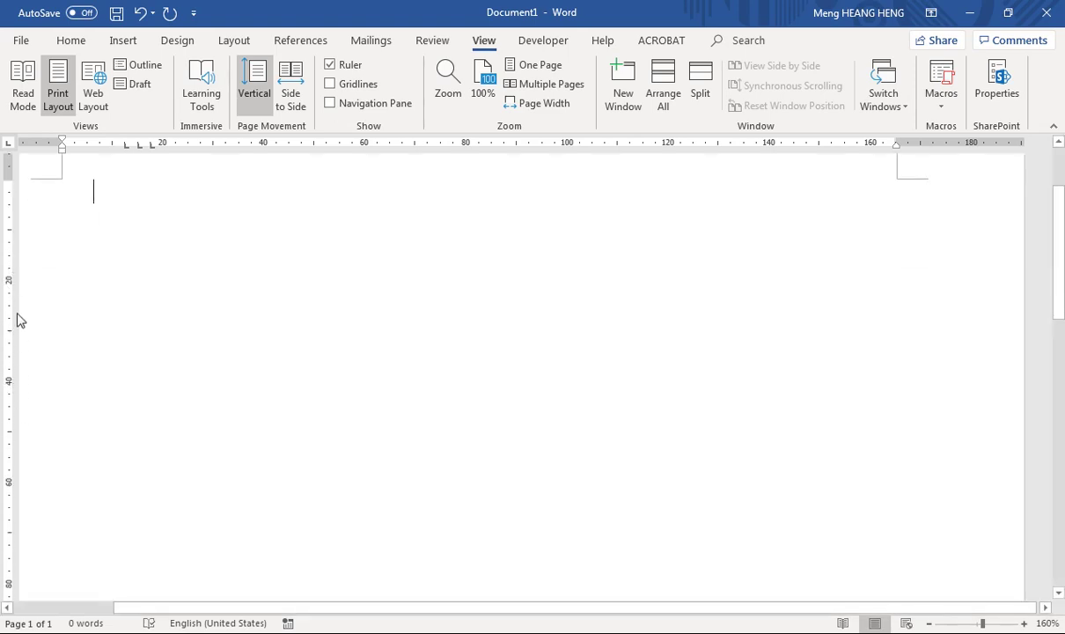
{"action": "scroll", "coordinate": [19, 378], "scroll_direction": "up", "scroll_amount": 3}
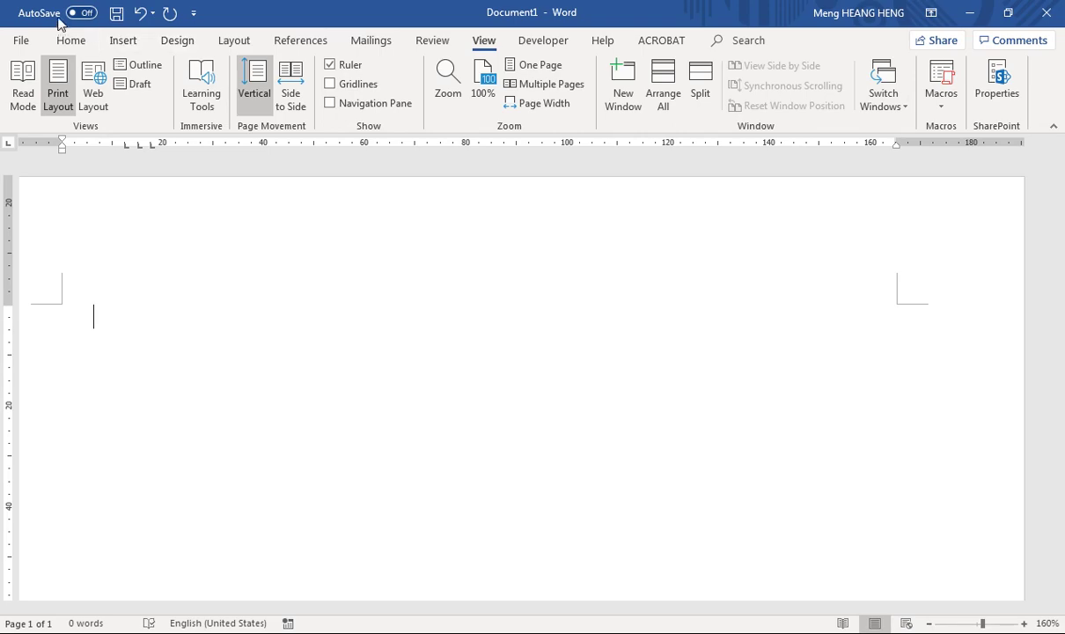
- Check the Quick Access Toolbar topic in the 11.PNG lesson outline in Windows Photo Viewer and return to Word
{"action": "mouse_move", "coordinate": [364, 566]}
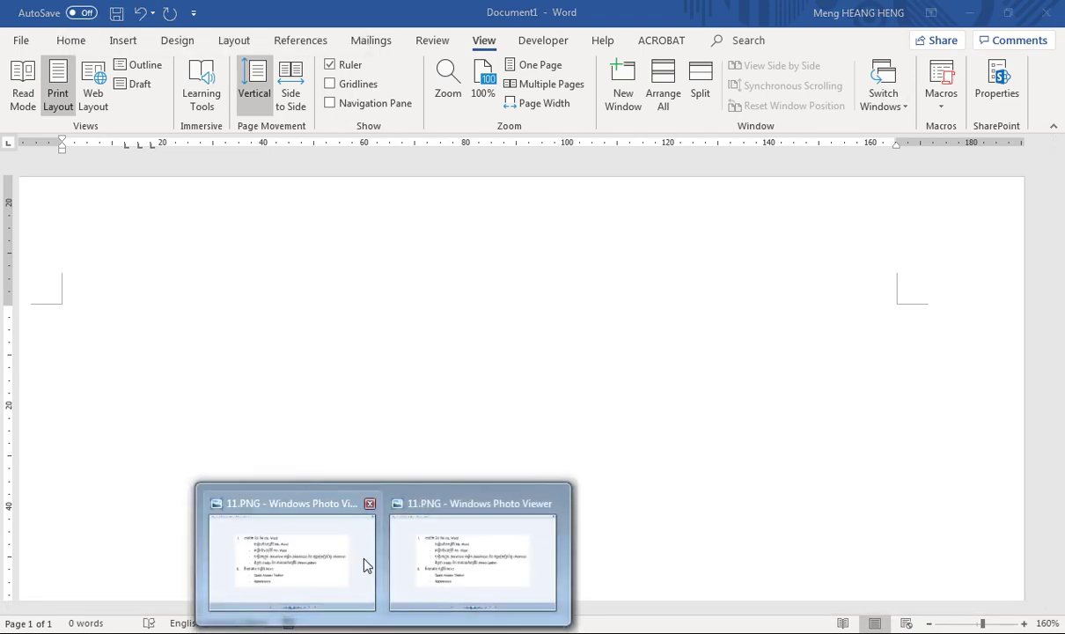
{"action": "left_click", "coordinate": [351, 535]}
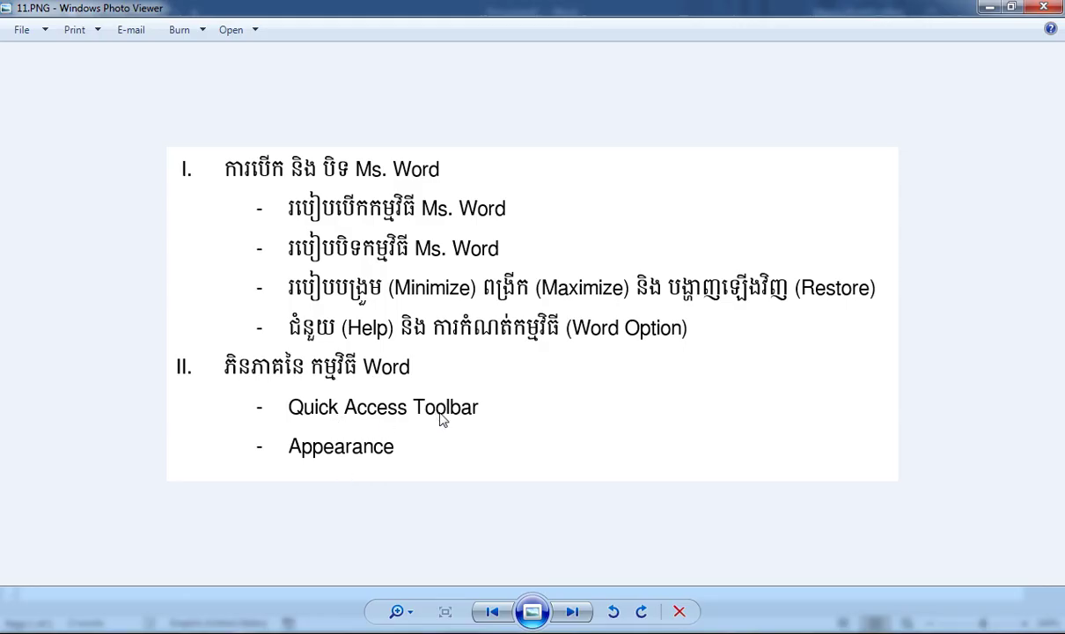
{"action": "left_click", "coordinate": [991, 7]}
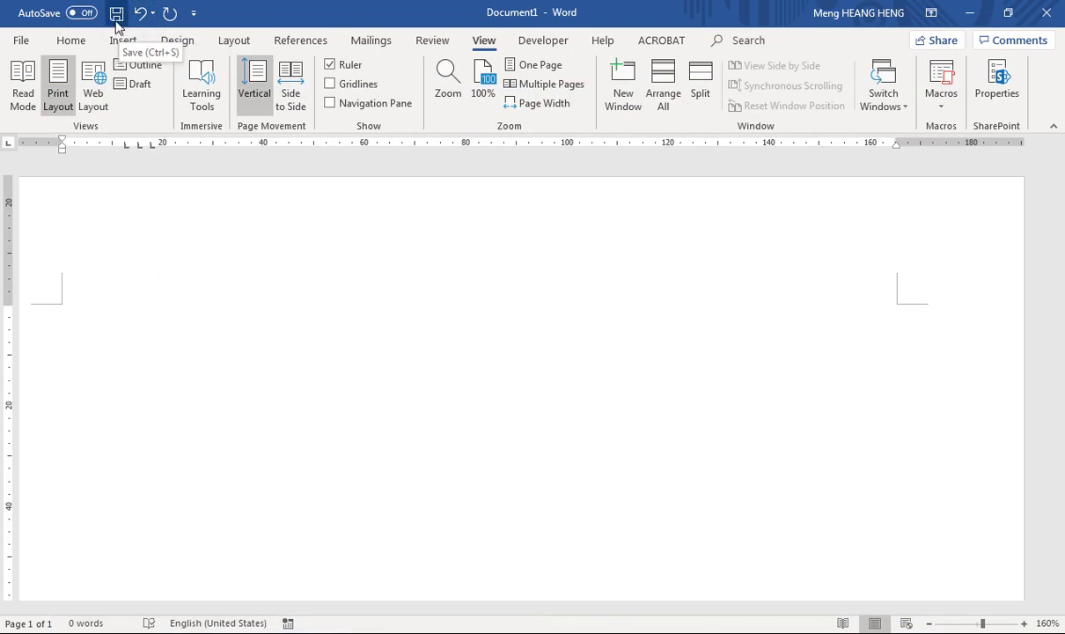
{"action": "left_click", "coordinate": [178, 42]}
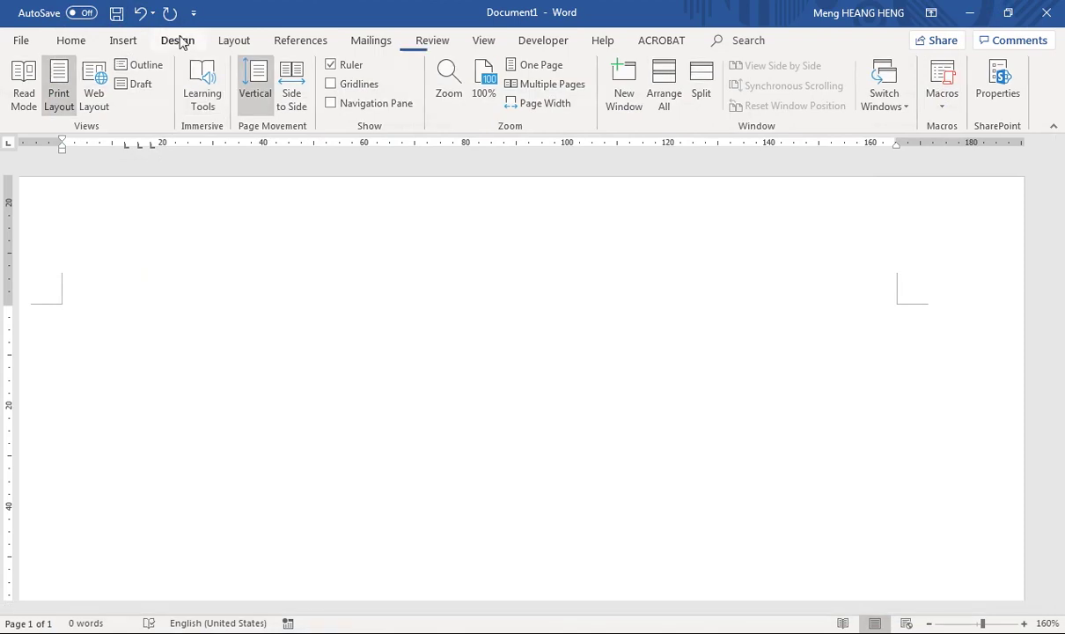
{"action": "left_click", "coordinate": [289, 42]}
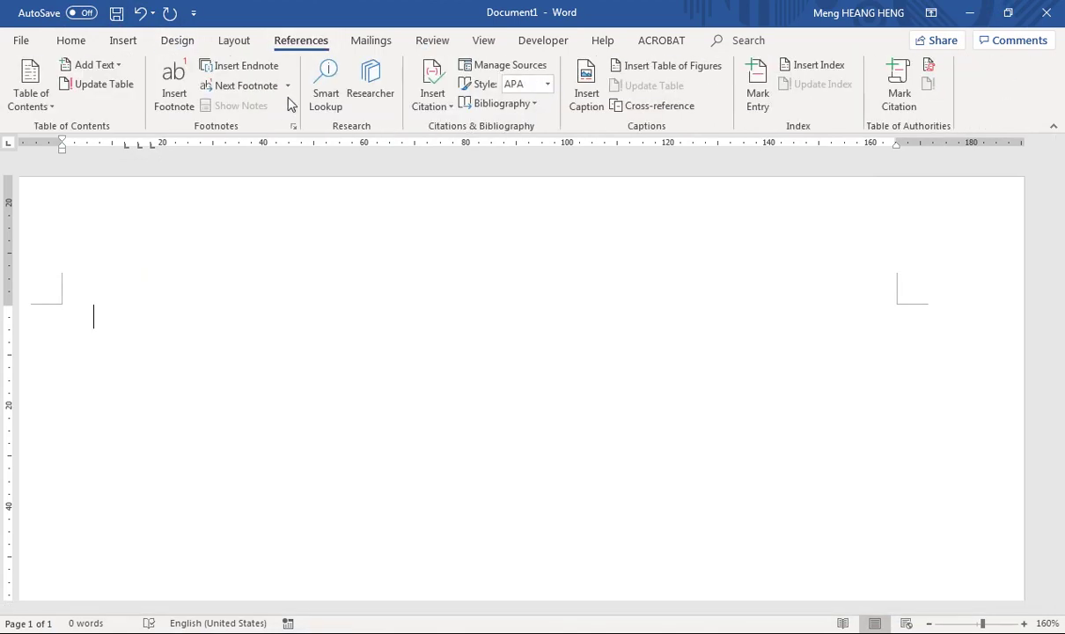
{"action": "left_click", "coordinate": [287, 85]}
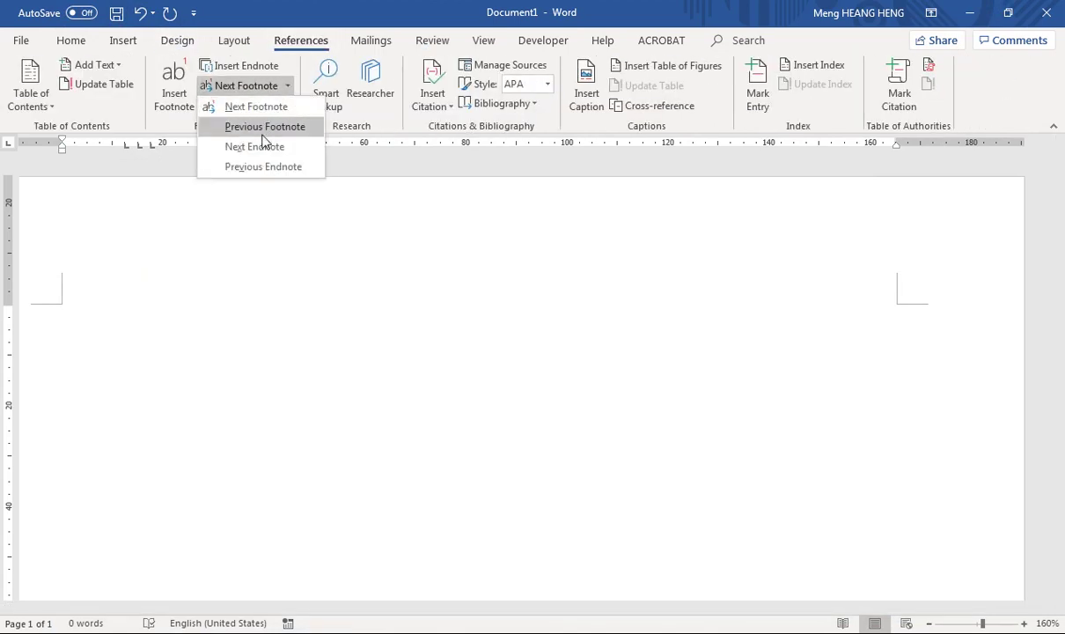
{"action": "left_click", "coordinate": [239, 264]}
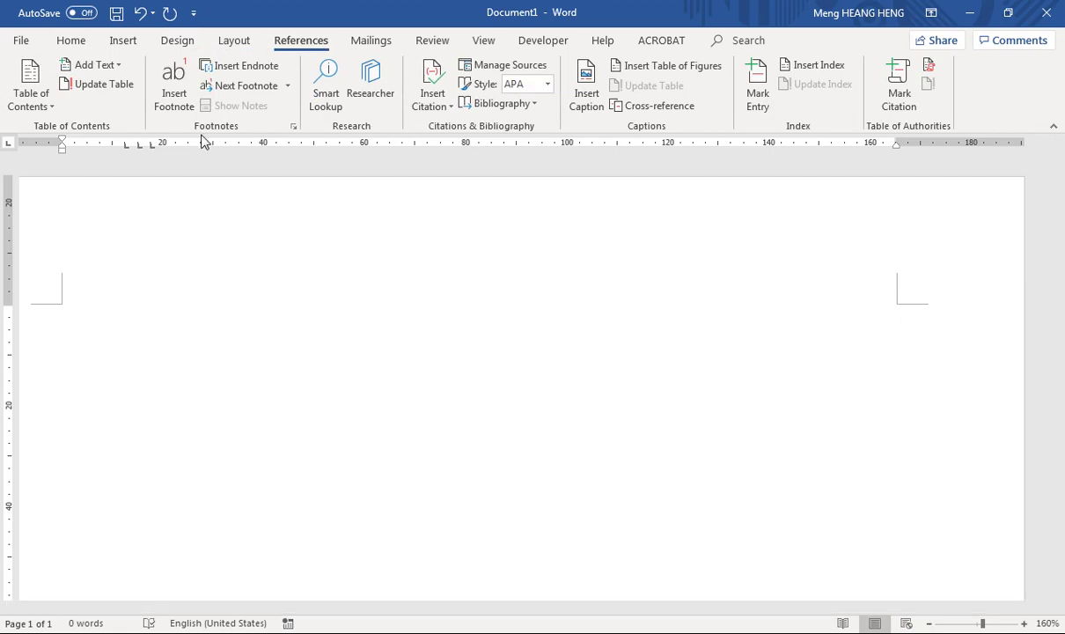
- Add the Open and Draw Table commands to the Quick Access Toolbar
{"action": "left_click", "coordinate": [194, 13]}
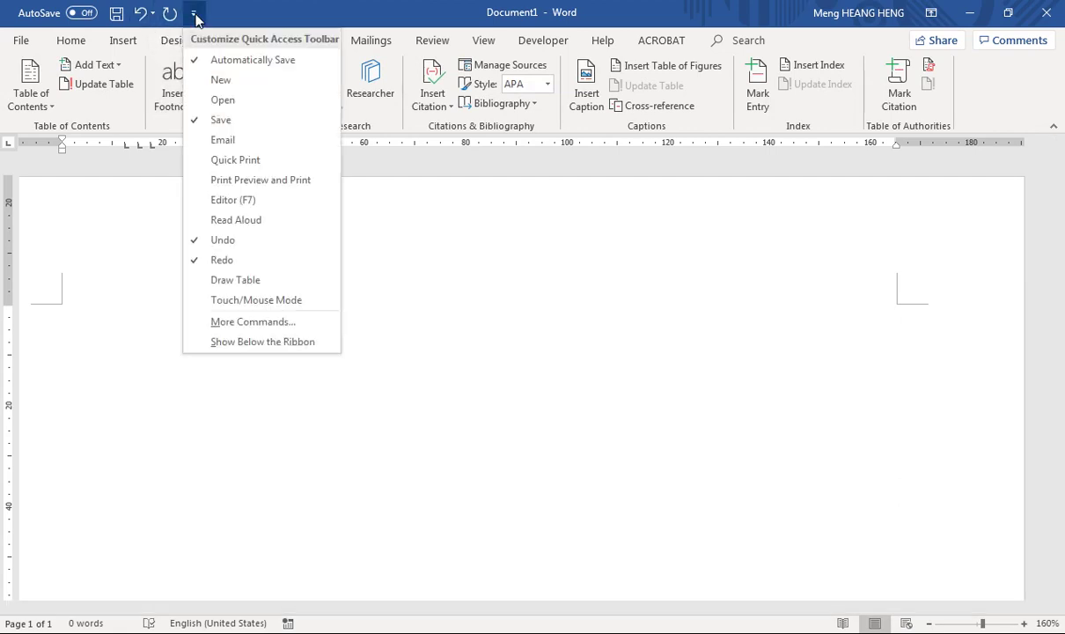
{"action": "left_click", "coordinate": [223, 101]}
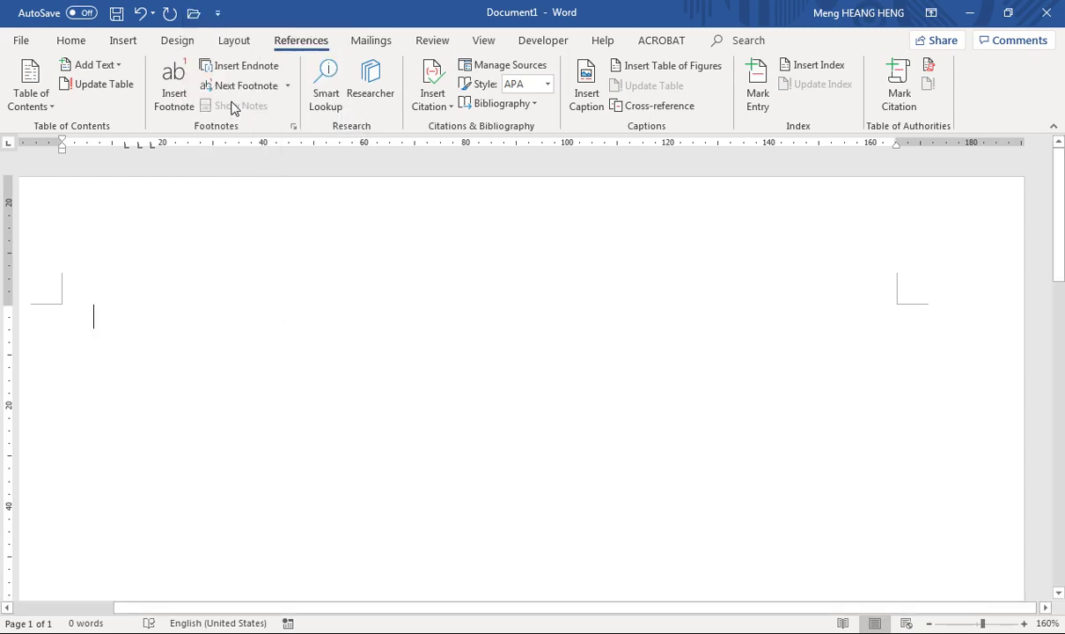
{"action": "left_click", "coordinate": [218, 13]}
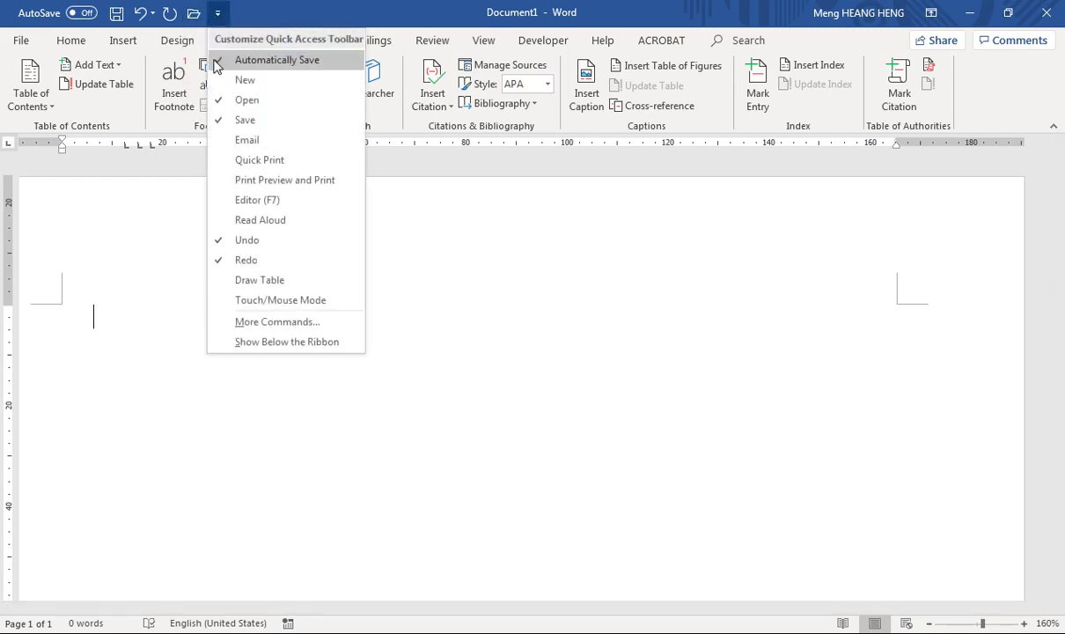
{"action": "left_click", "coordinate": [264, 280]}
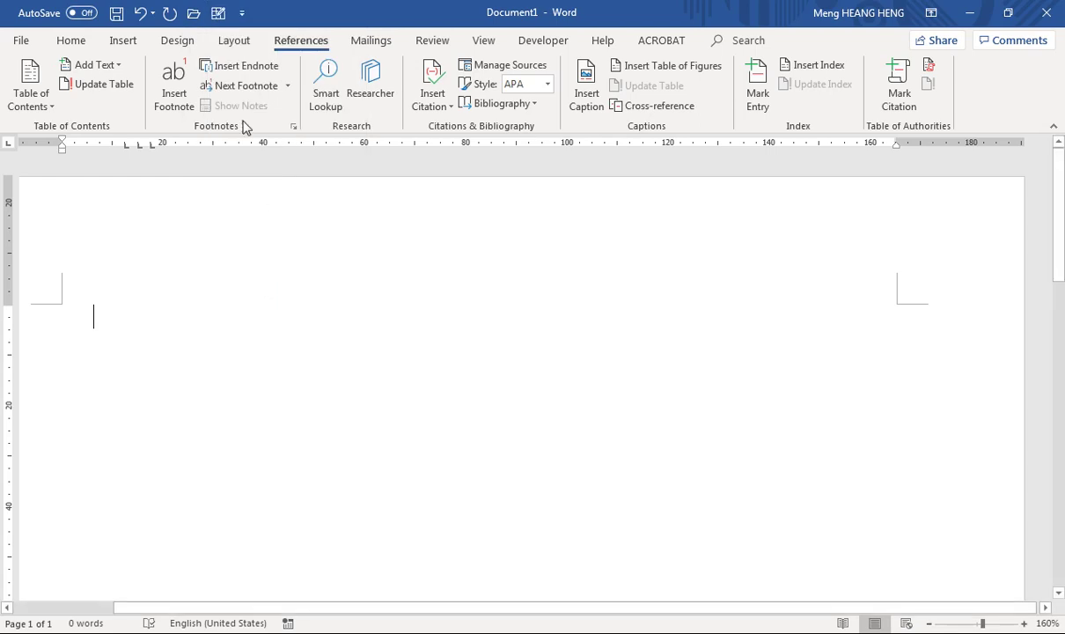
- Draw a single-cell table about 55 mm wide and 24 mm high near the start of the page, and leave table drawing mode
{"action": "left_click", "coordinate": [217, 14]}
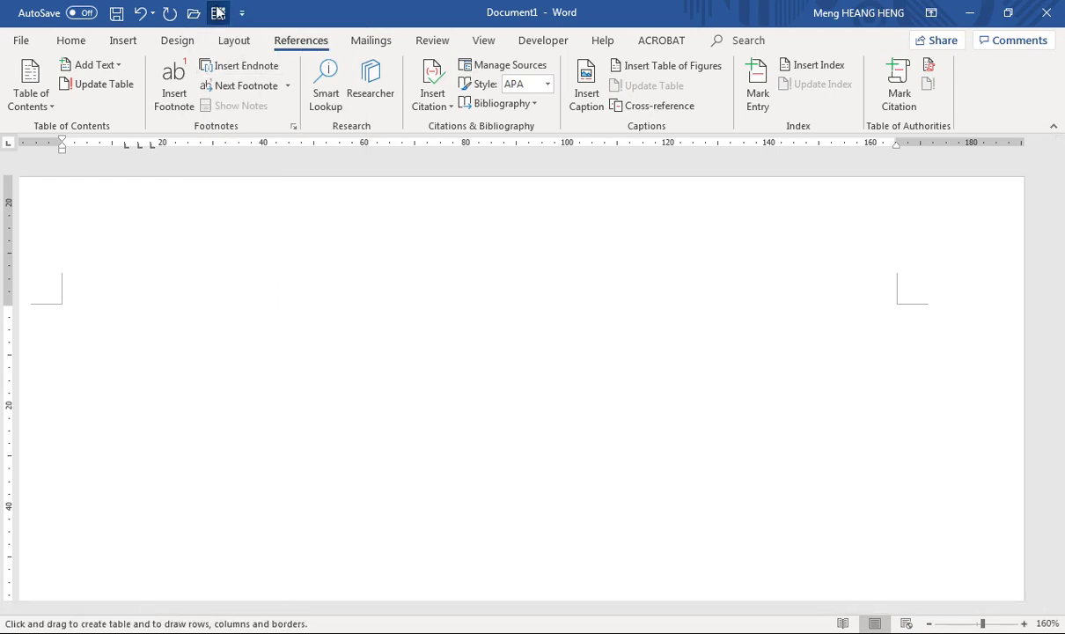
{"action": "left_click_drag", "start_coordinate": [226, 321], "coordinate": [504, 443]}
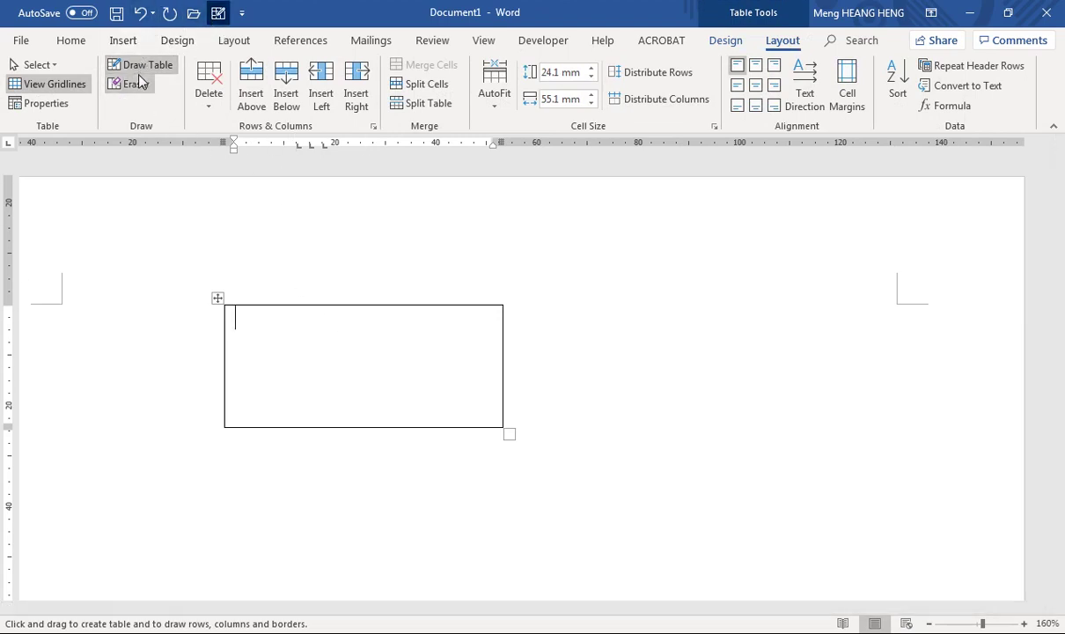
{"action": "left_click", "coordinate": [71, 42]}
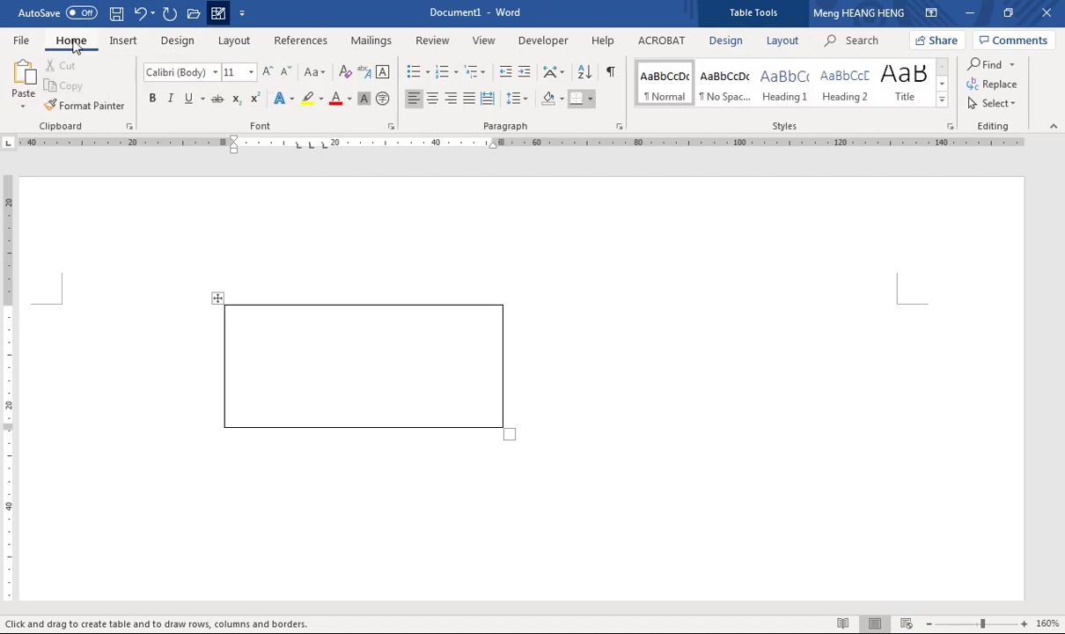
{"action": "left_click", "coordinate": [234, 41]}
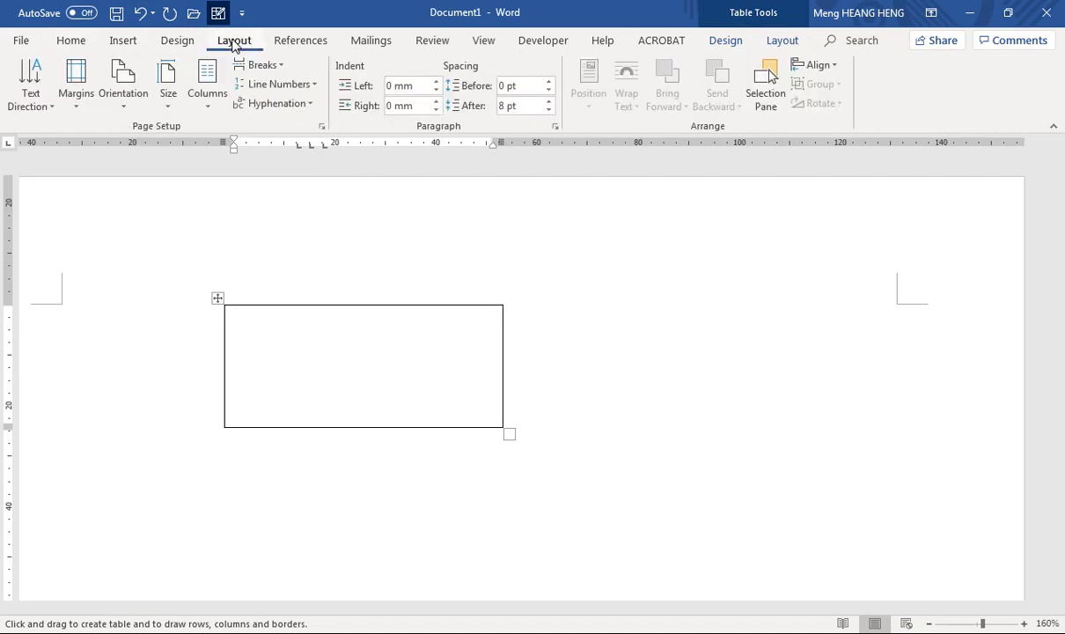
{"action": "left_click", "coordinate": [177, 41]}
{"action": "left_click", "coordinate": [235, 41]}
{"action": "left_click", "coordinate": [219, 16]}
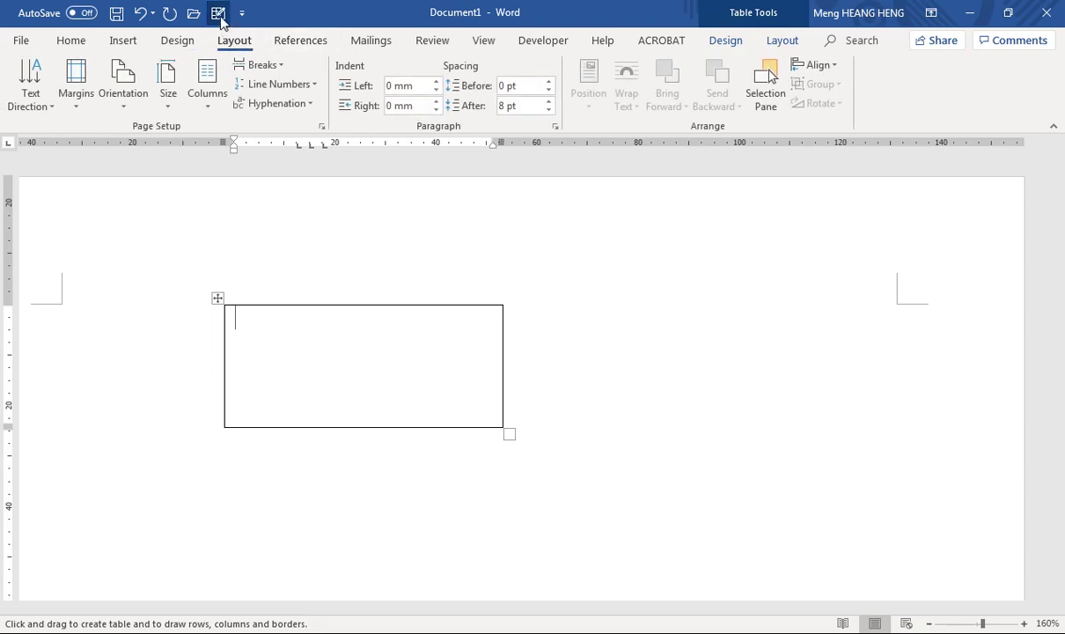
{"action": "left_click", "coordinate": [350, 300]}
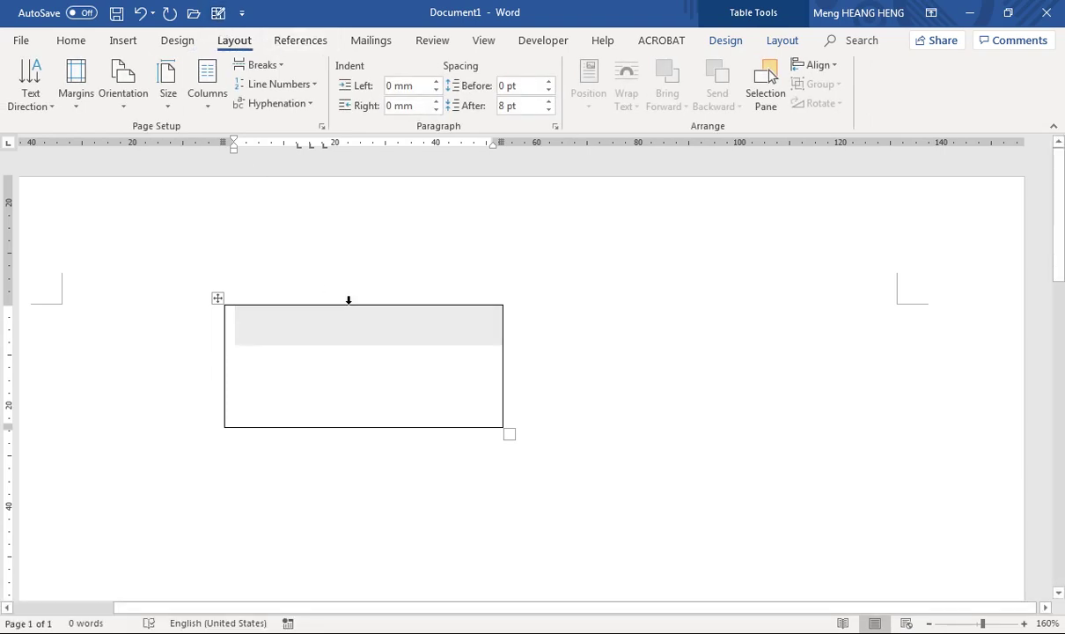
{"action": "left_click", "coordinate": [425, 419]}
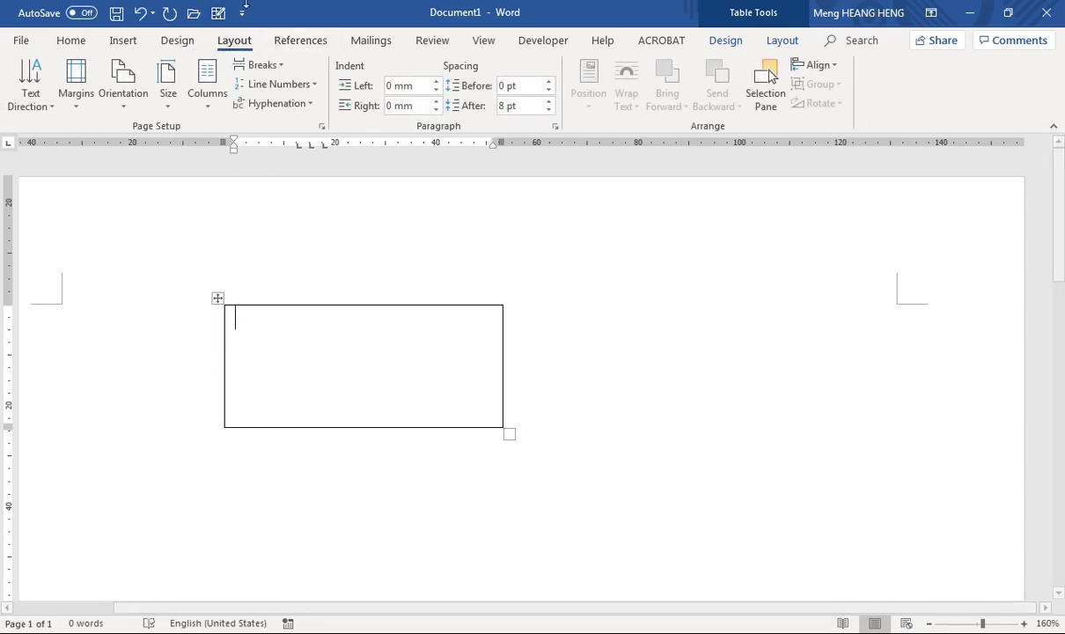
- Locate the Draw Table command among the table insertion options and return to the Home commands
{"action": "left_click", "coordinate": [296, 40]}
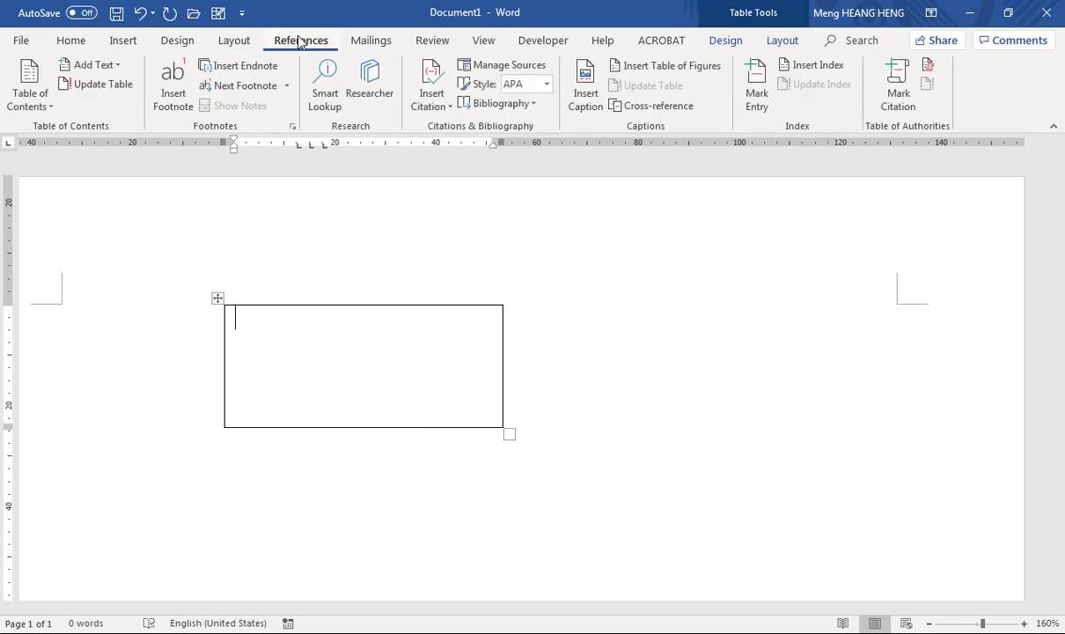
{"action": "left_click", "coordinate": [372, 43]}
{"action": "left_click", "coordinate": [121, 42]}
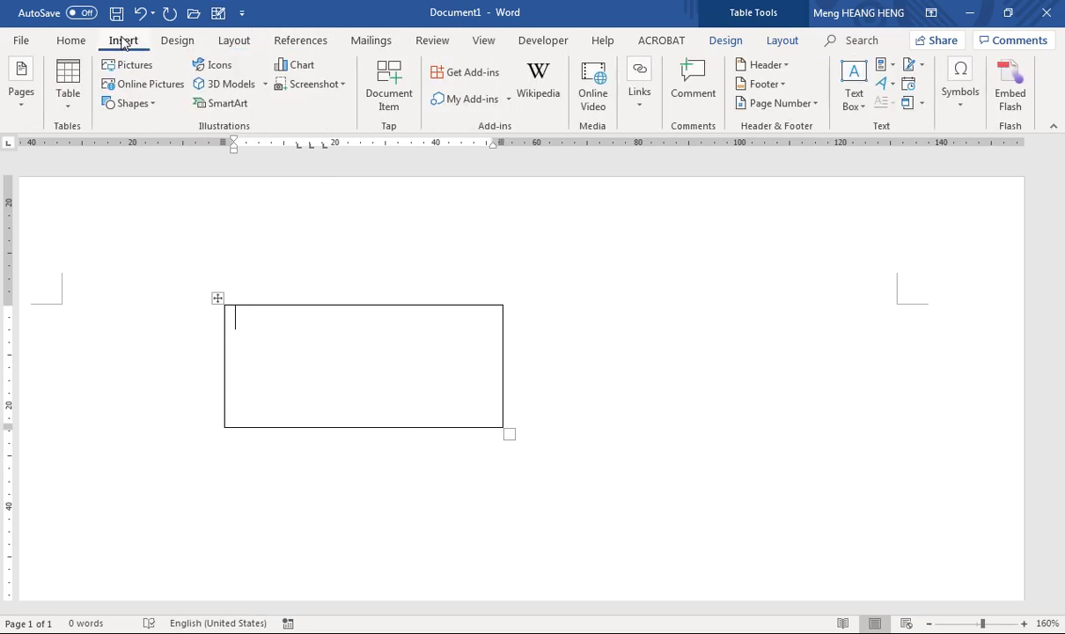
{"action": "left_click", "coordinate": [64, 95]}
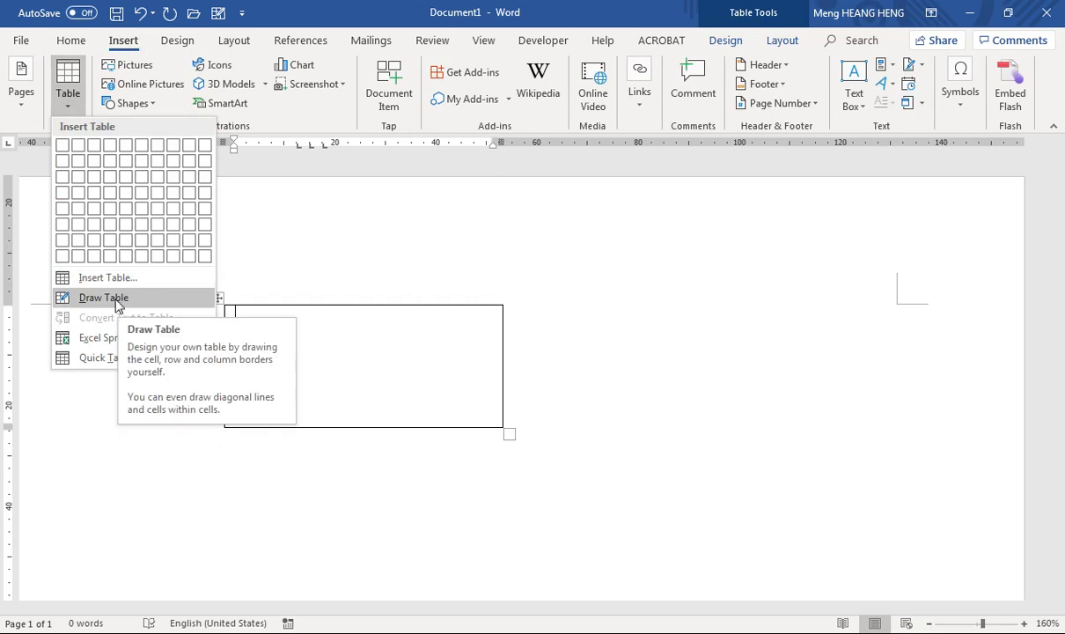
{"action": "left_click", "coordinate": [71, 45]}
{"action": "left_click", "coordinate": [72, 41]}
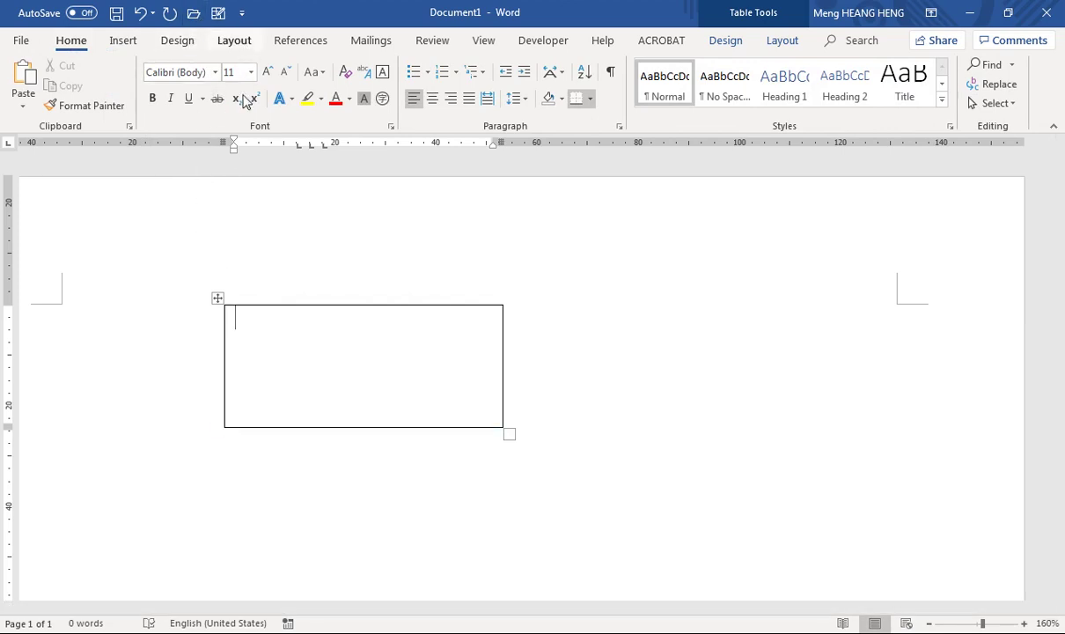
- Move the table slightly down the page and review the Quick Access Toolbar customization options without changing them
{"action": "left_click_drag", "start_coordinate": [218, 298], "coordinate": [224, 348]}
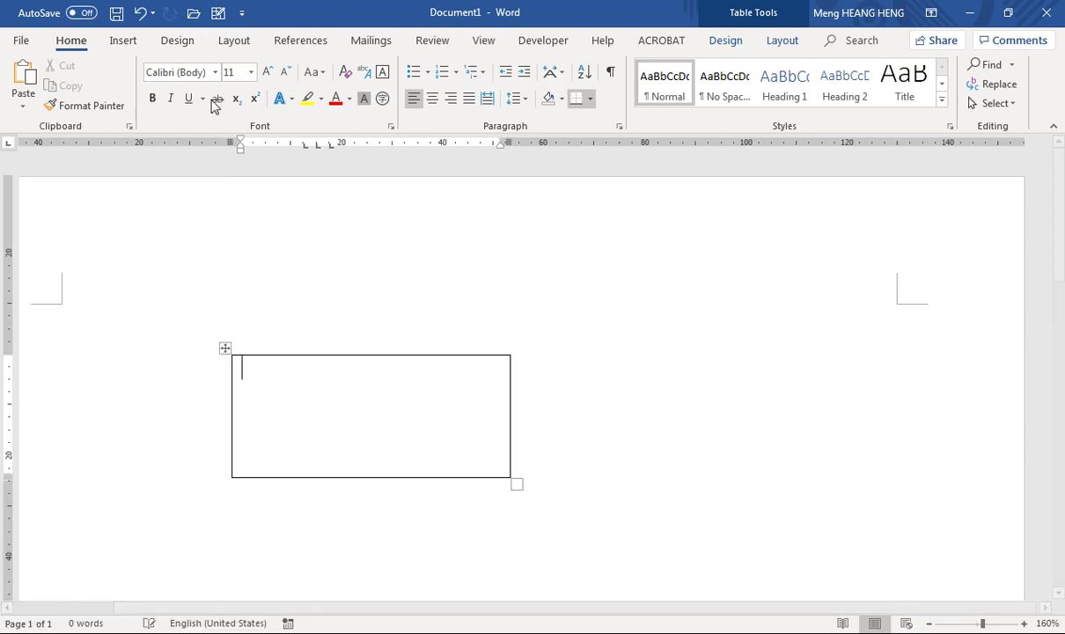
{"action": "left_click", "coordinate": [242, 12]}
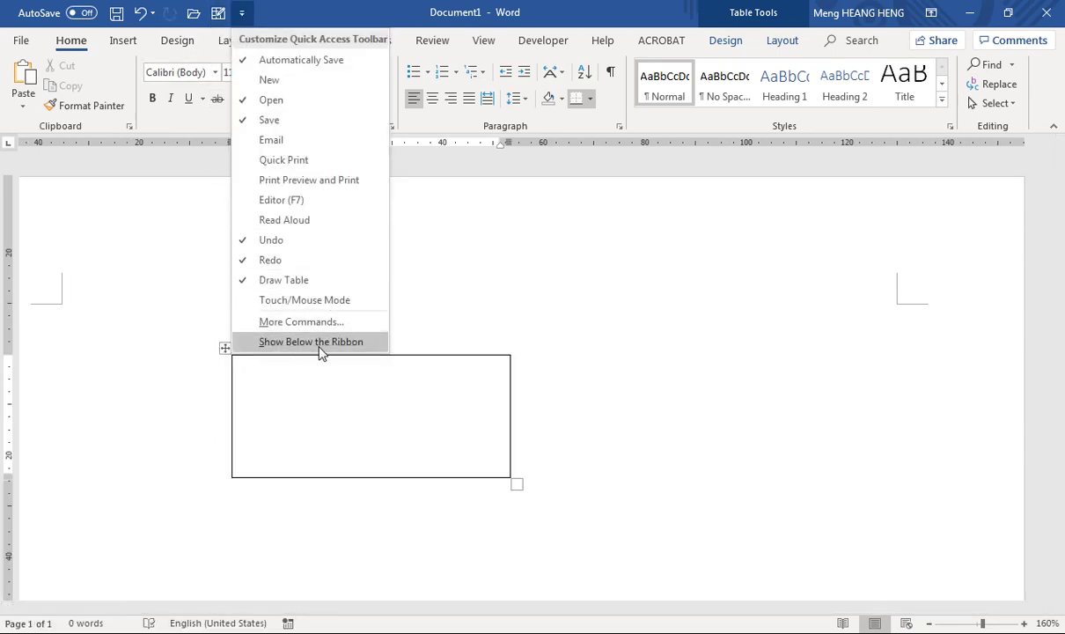
{"action": "left_click", "coordinate": [137, 284]}
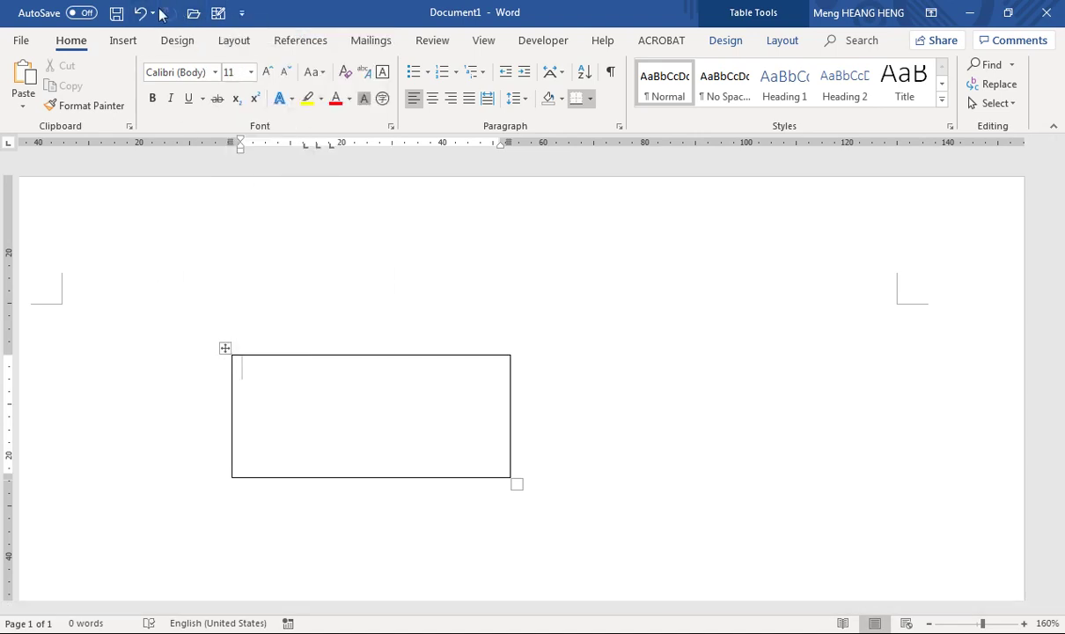
- Review the insert, design, page layout, references and mailings command sets in turn
{"action": "left_click", "coordinate": [125, 42]}
{"action": "left_click", "coordinate": [177, 41]}
{"action": "left_click", "coordinate": [236, 41]}
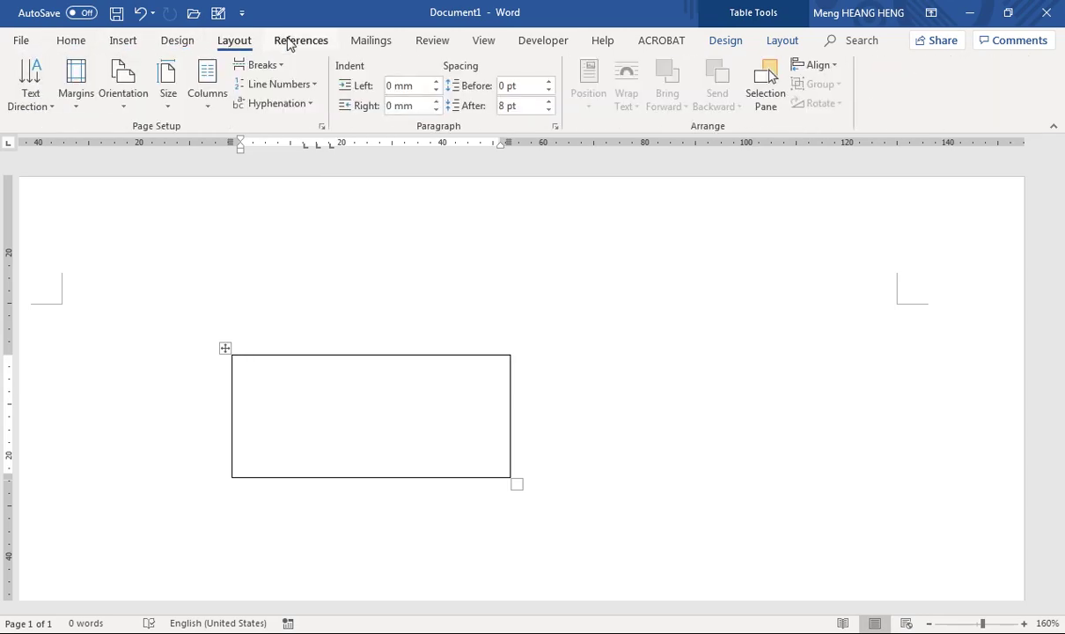
{"action": "left_click", "coordinate": [294, 42]}
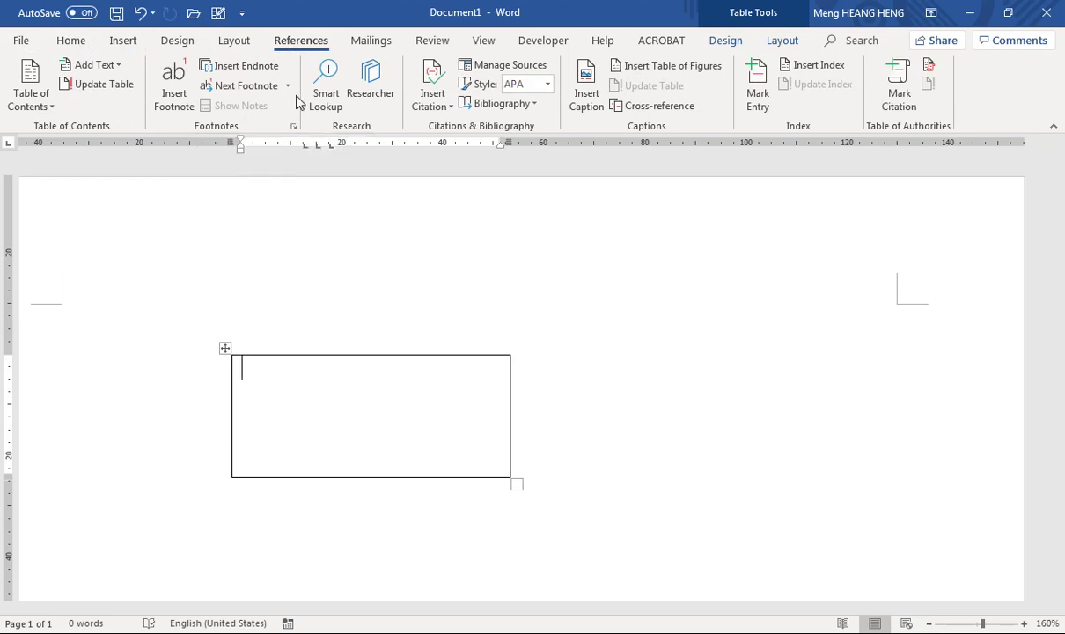
{"action": "left_click", "coordinate": [359, 41]}
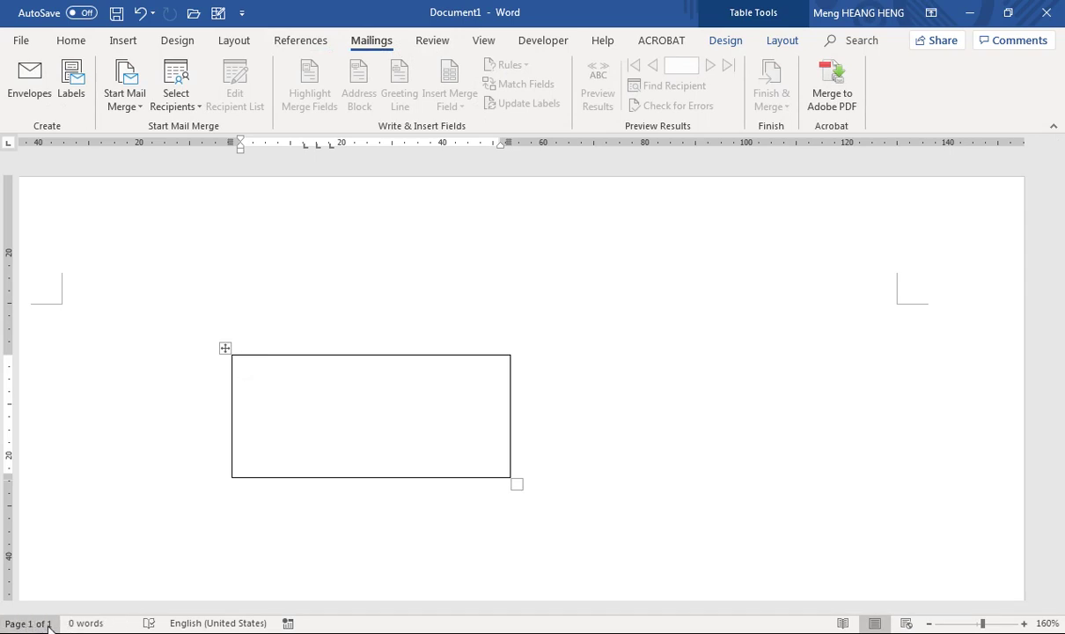
- Check the document's word count statistics, and enter the text "sfsdf df sdf sdf sdf sdfsd" on the line above the table
{"action": "left_click", "coordinate": [86, 624]}
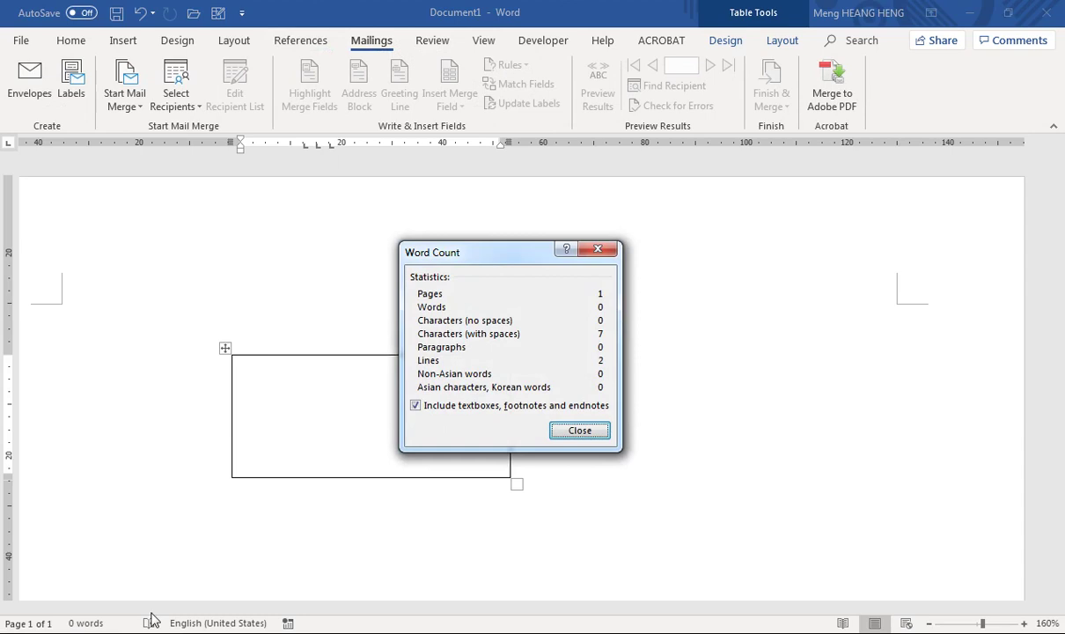
{"action": "left_click", "coordinate": [581, 431]}
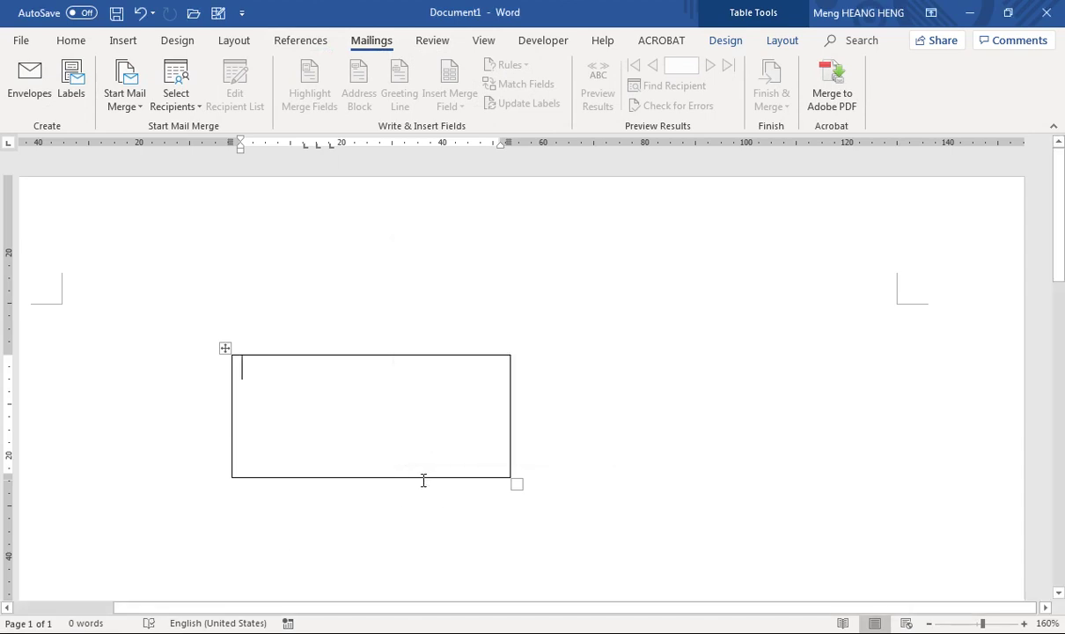
{"action": "left_click", "coordinate": [524, 427]}
{"action": "key", "text": "Up"}
{"action": "type", "text": "sfsdf"}
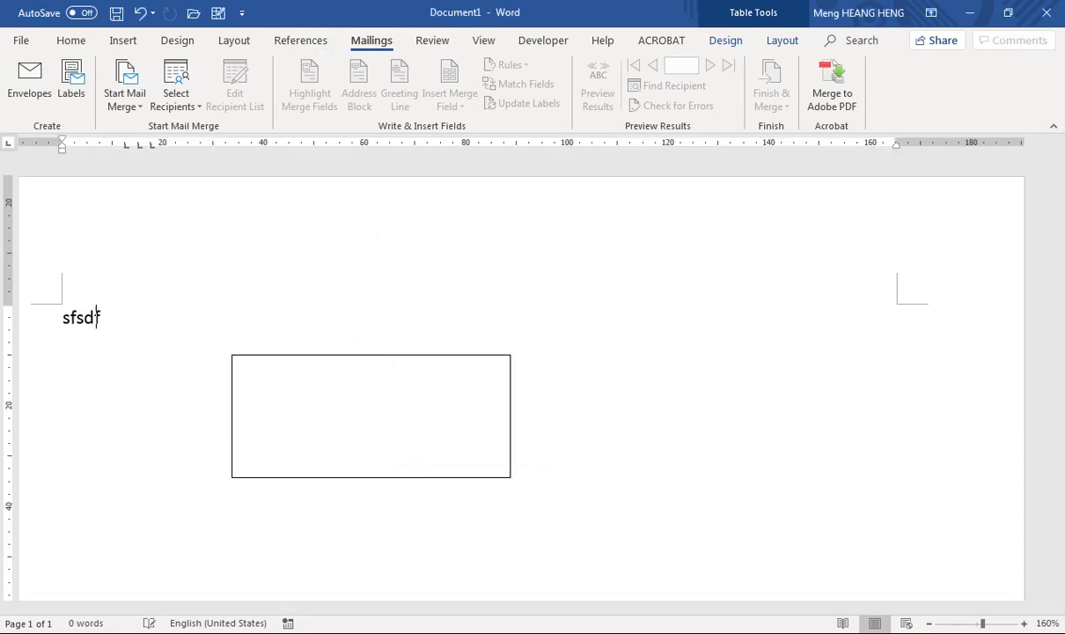
{"action": "type", "text": " df sdf sdf sdf sdfsd"}
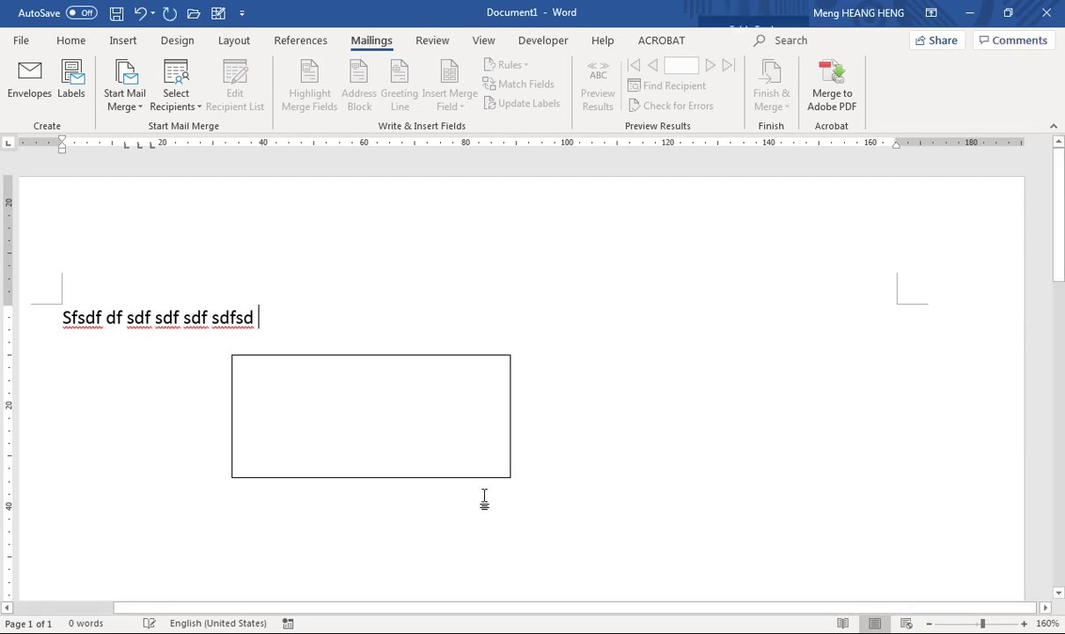
- Move the insertion point from the start of the sample text line into its fourth word
{"action": "key", "text": "Home"}
{"action": "key", "text": "Right"}
{"action": "key", "text": "Right"}
{"action": "key", "text": "Right"}
{"action": "key", "text": "Right"}
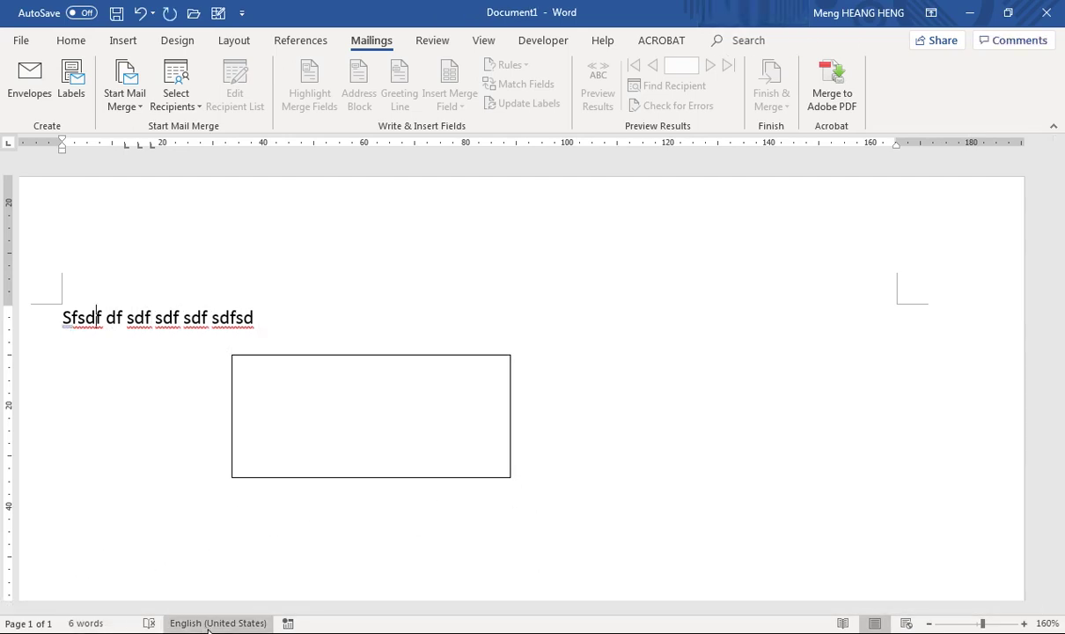
{"action": "key", "text": "Right"}
{"action": "key", "text": "Right"}
{"action": "key", "text": "Right"}
{"action": "key", "text": "Right"}
{"action": "key", "text": "Right"}
{"action": "key", "text": "Right"}
{"action": "key", "text": "Right"}
{"action": "key", "text": "Right"}
{"action": "key", "text": "Right"}
{"action": "key", "text": "Right"}
{"action": "key", "text": "Right"}
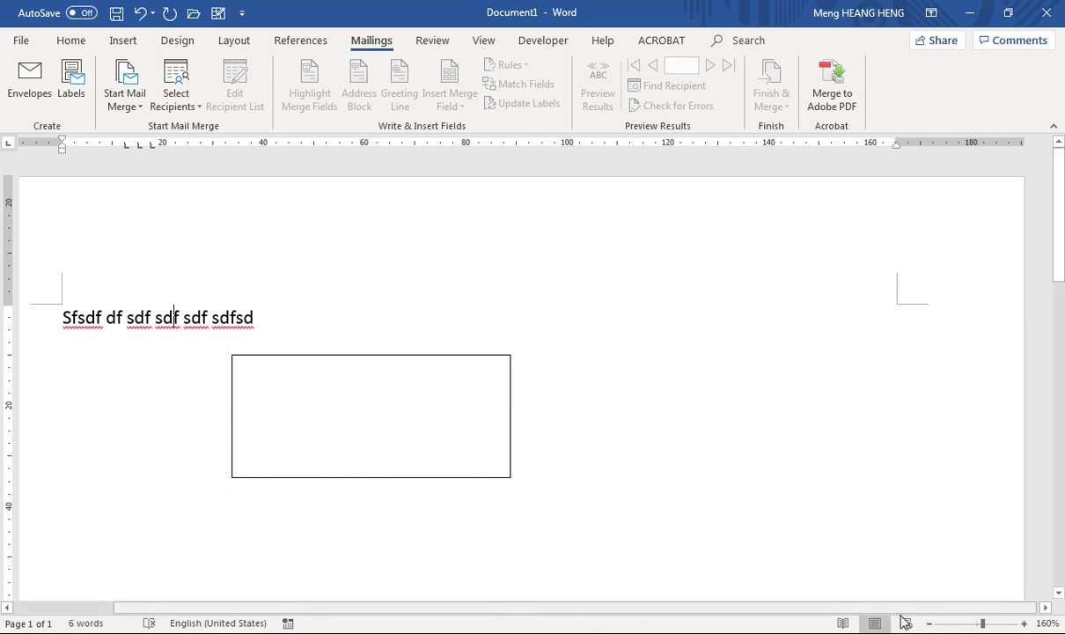
- View the document in Read Mode, Print Layout and Web Layout, and return to Print Layout
{"action": "left_click", "coordinate": [845, 625]}
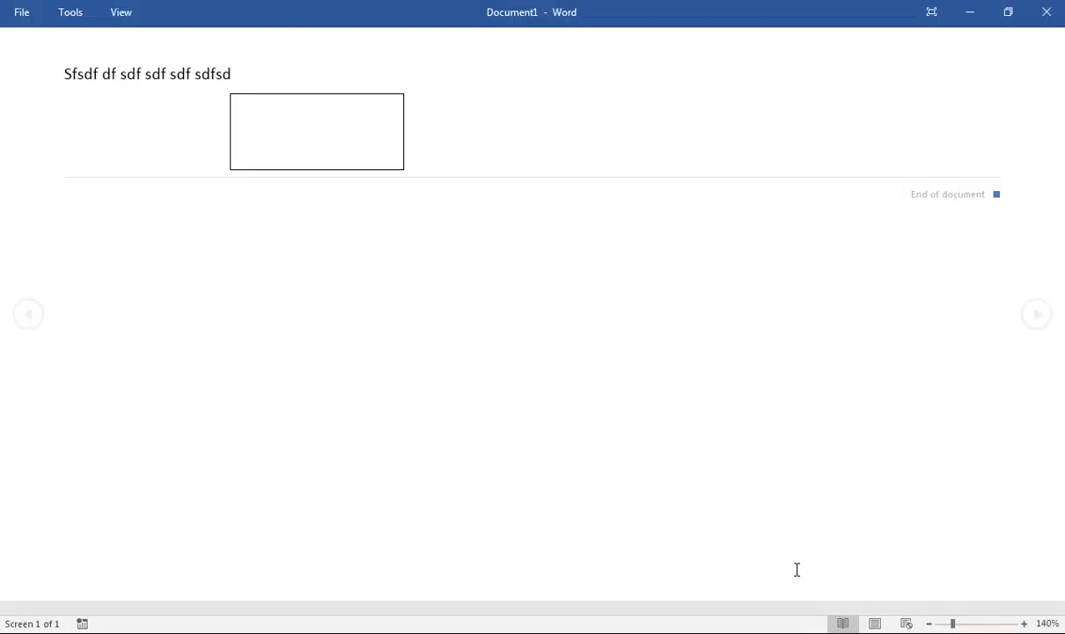
{"action": "left_click", "coordinate": [874, 624]}
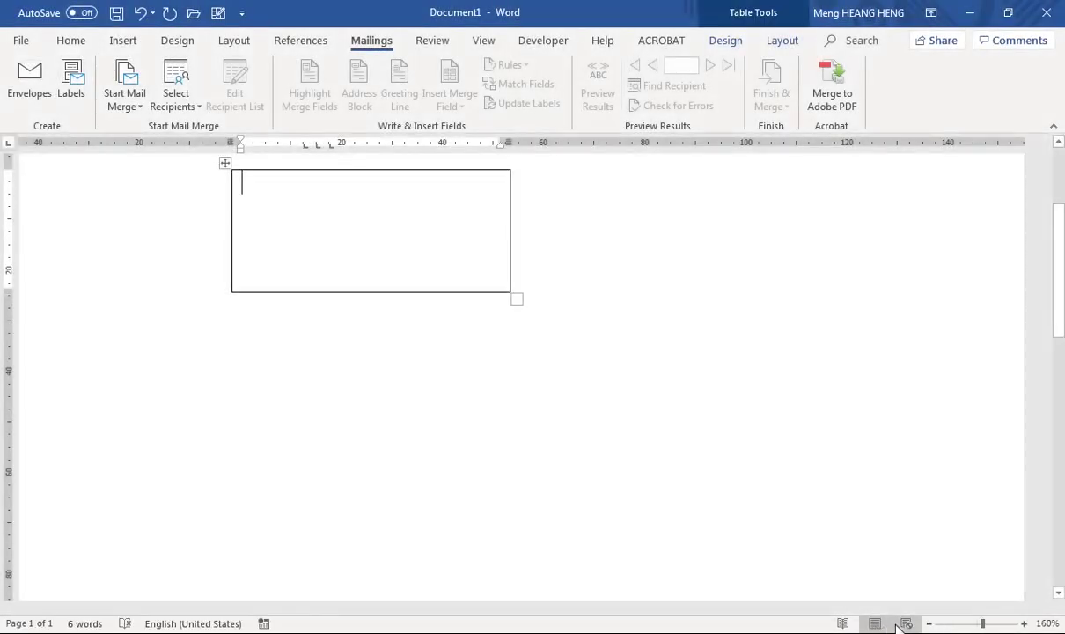
{"action": "left_click", "coordinate": [907, 623]}
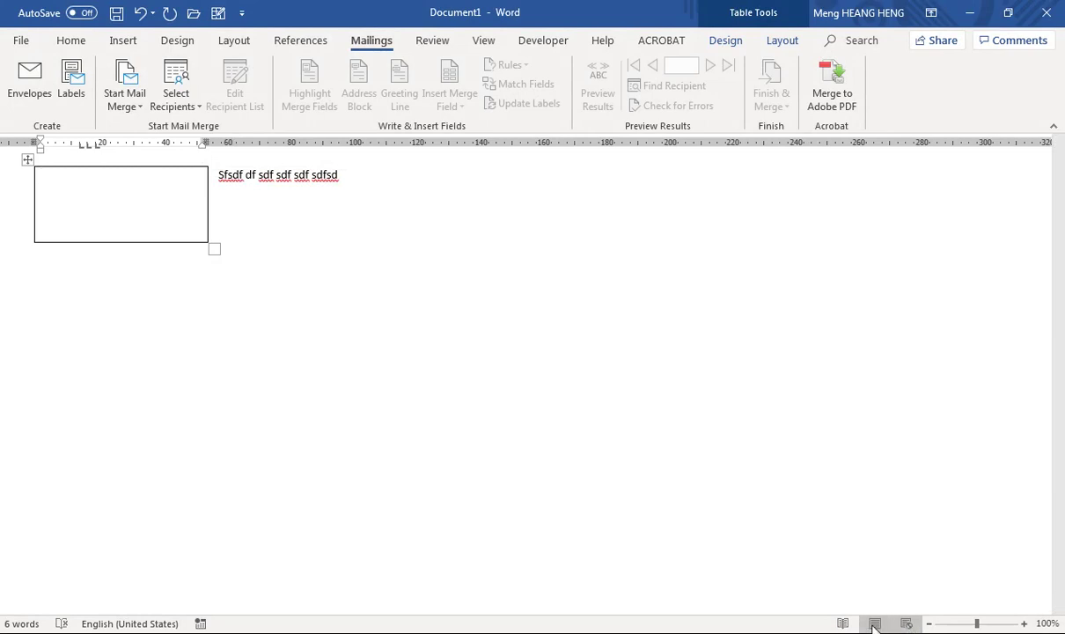
{"action": "left_click", "coordinate": [875, 623]}
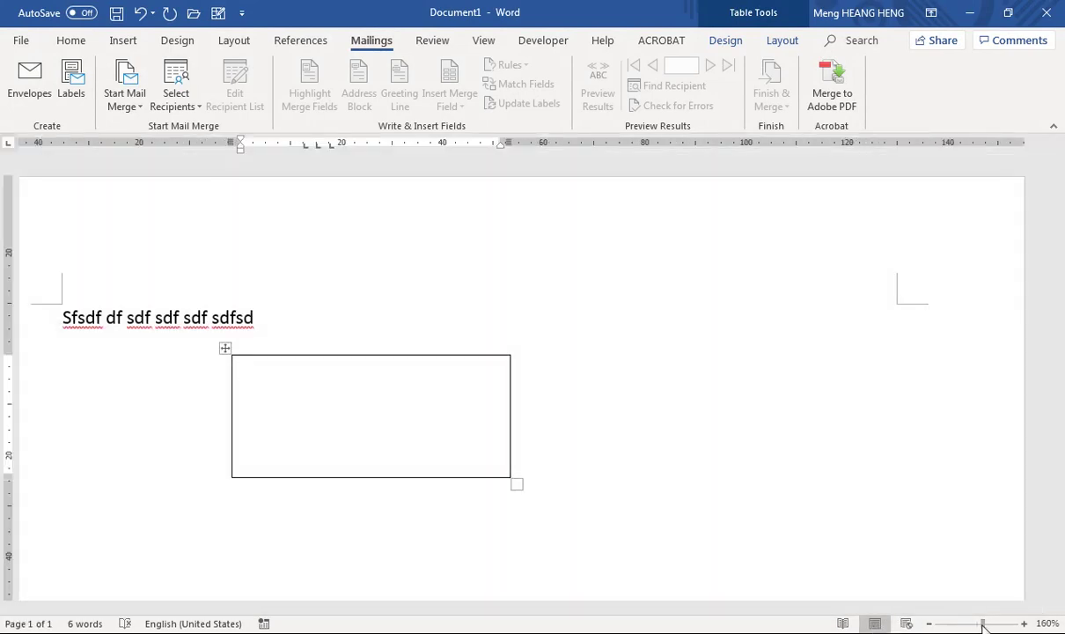
- Zoom the document to 172% and on to 500%, with the fourth and fifth words of the sample line selected
{"action": "mouse_move", "coordinate": [985, 625]}
{"action": "left_mouse_down"}
{"action": "mouse_move", "coordinate": [951, 625]}
{"action": "mouse_move", "coordinate": [997, 625]}
{"action": "mouse_move", "coordinate": [984, 625]}
{"action": "left_mouse_up"}
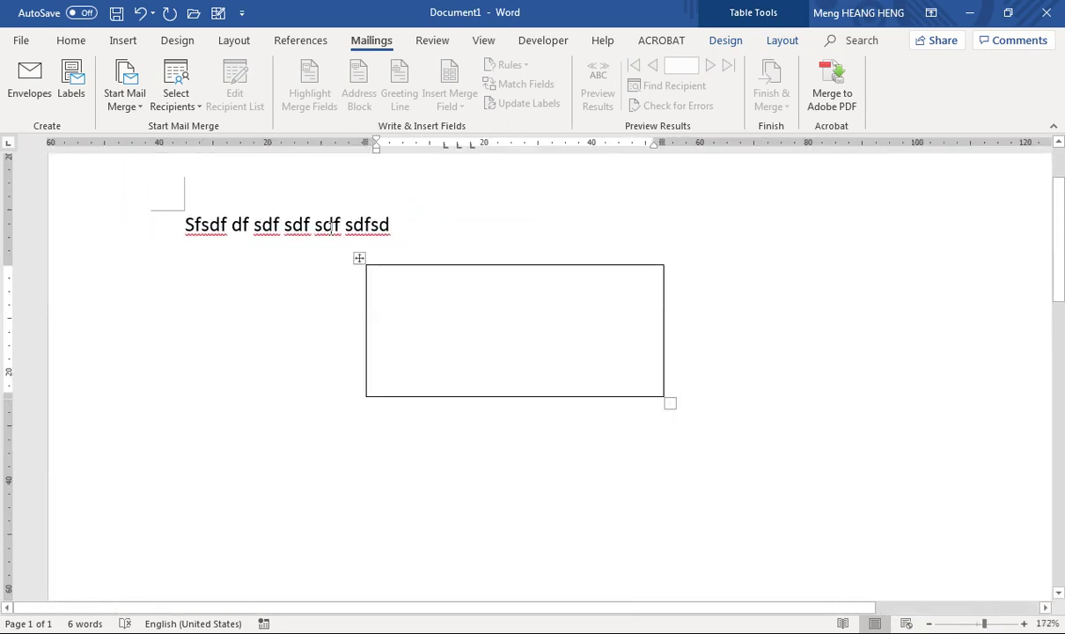
{"action": "left_click_drag", "start_coordinate": [286, 227], "coordinate": [345, 226]}
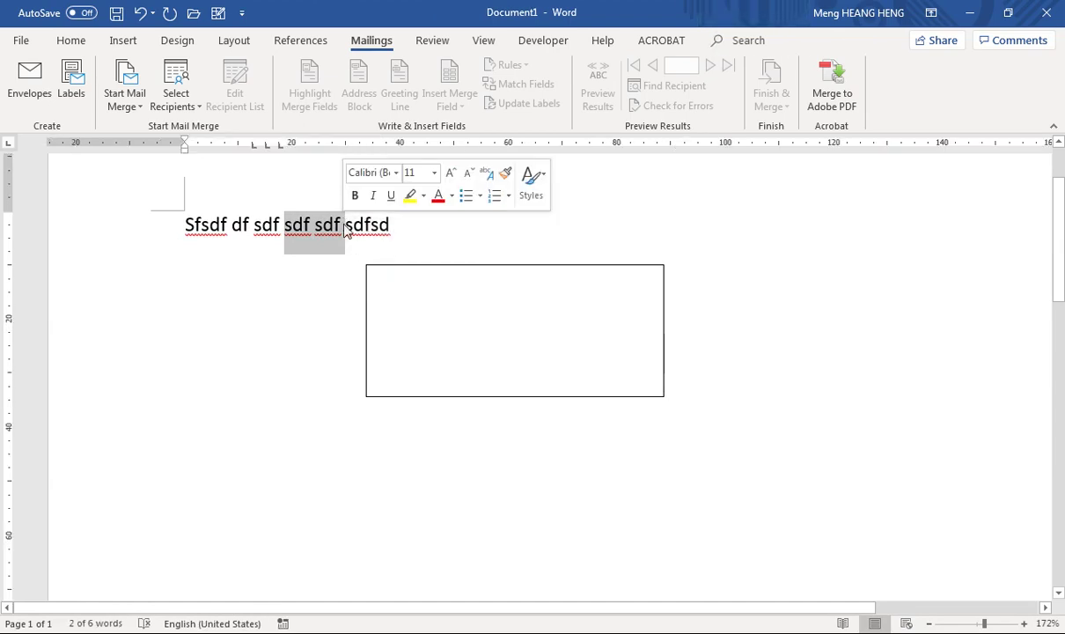
{"action": "left_click", "coordinate": [72, 41]}
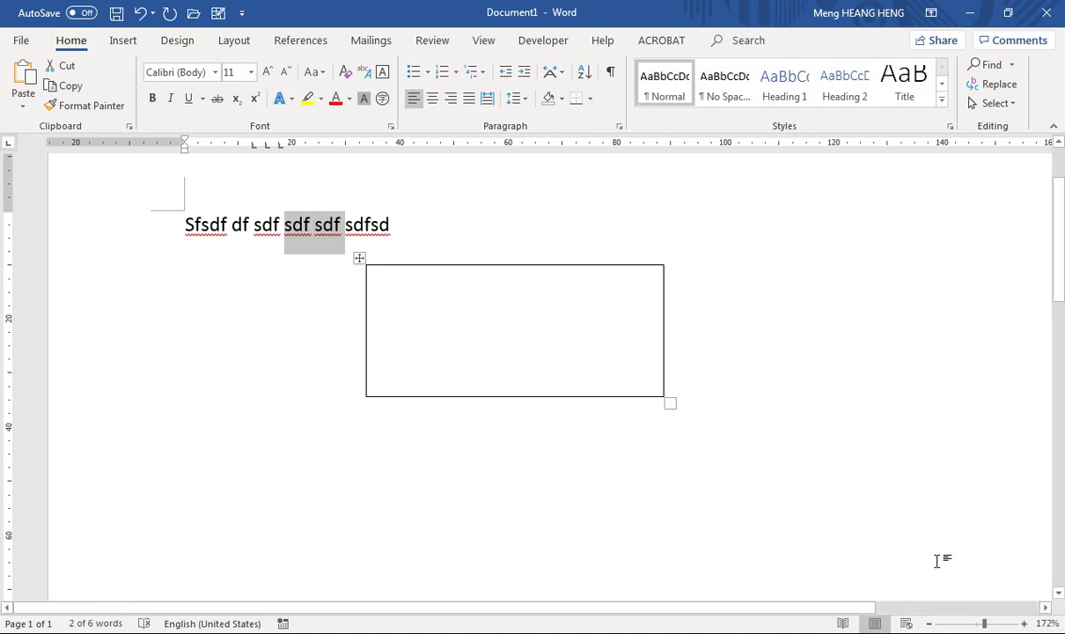
{"action": "left_click_drag", "start_coordinate": [984, 623], "coordinate": [997, 625]}
{"action": "left_click", "coordinate": [1021, 623]}
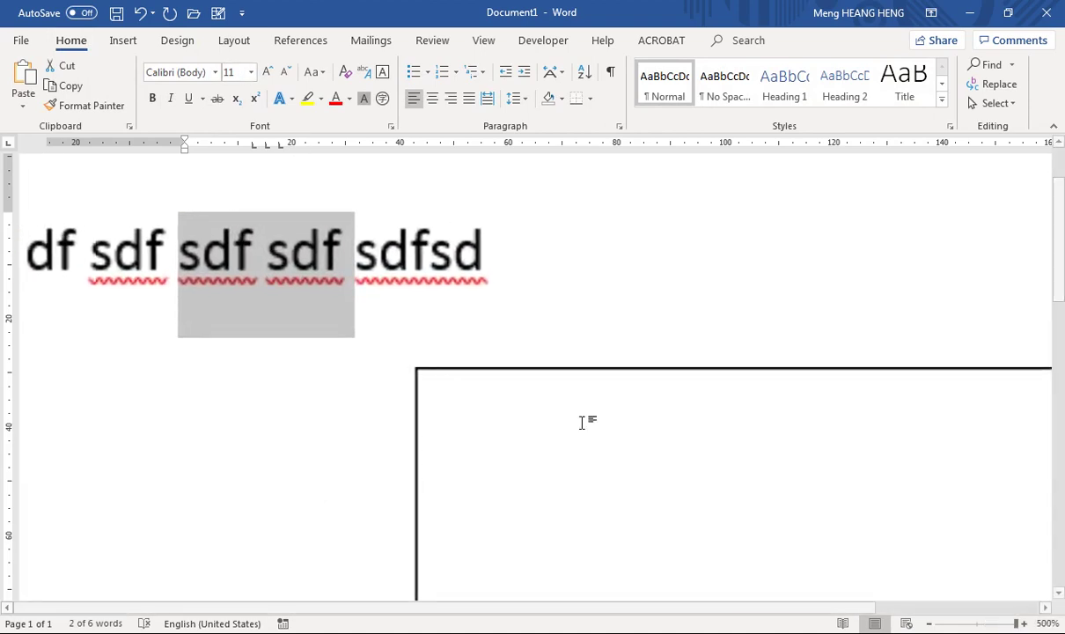
- Select the last two words of the sample line, set the zoom to 100%, and place the insertion point in the third word
{"action": "left_click", "coordinate": [376, 242]}
{"action": "left_click_drag", "start_coordinate": [376, 242], "coordinate": [303, 236]}
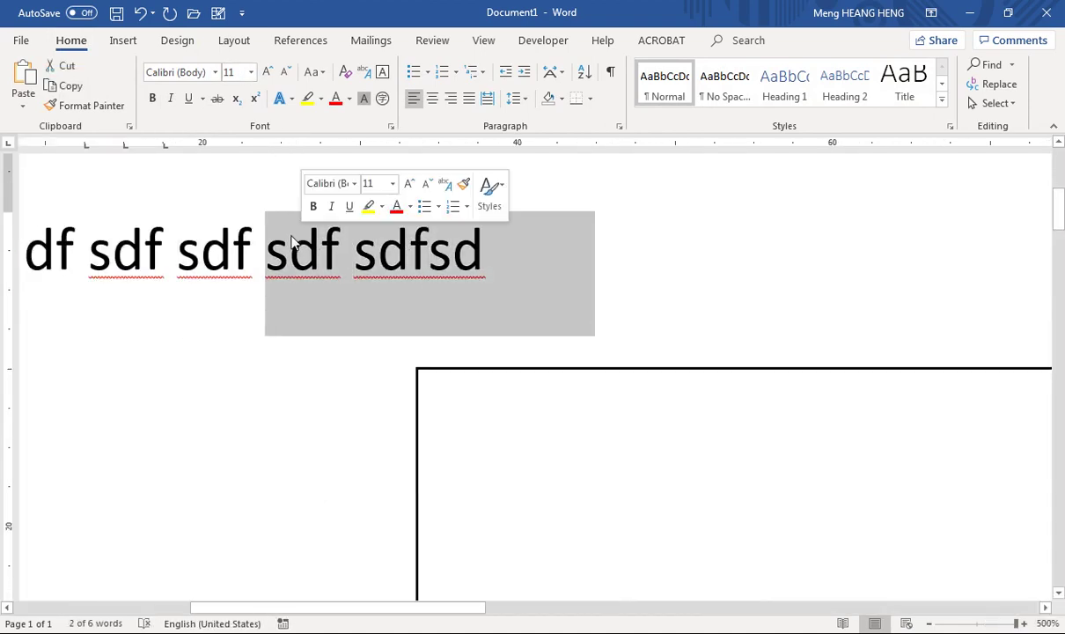
{"action": "left_click", "coordinate": [999, 623]}
{"action": "left_click_drag", "start_coordinate": [999, 623], "coordinate": [977, 625]}
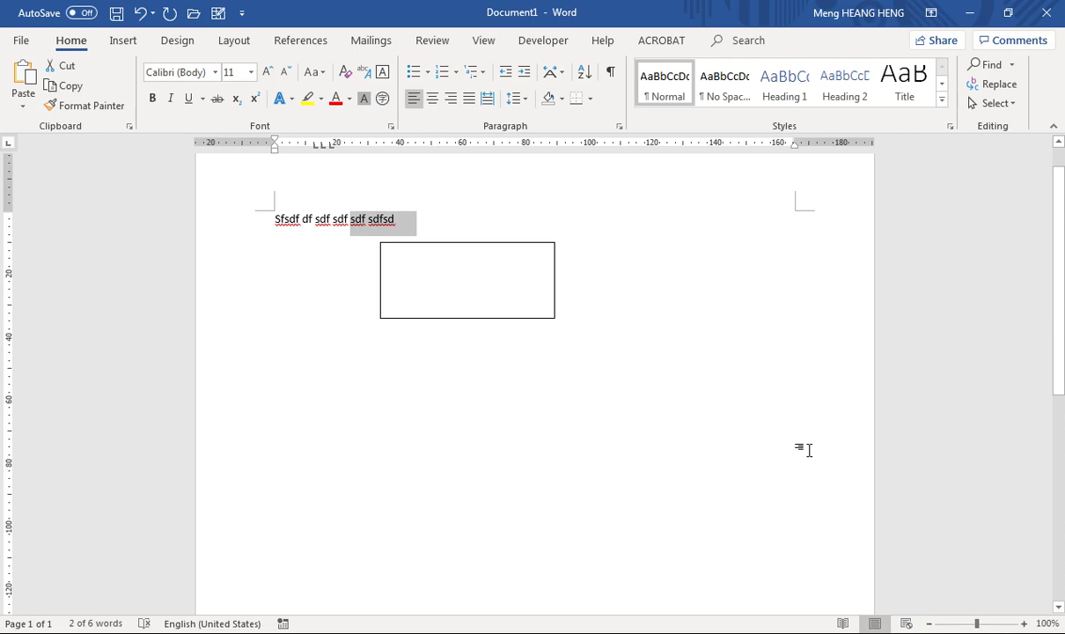
{"action": "mouse_move", "coordinate": [542, 292]}
{"action": "left_click", "coordinate": [335, 220]}
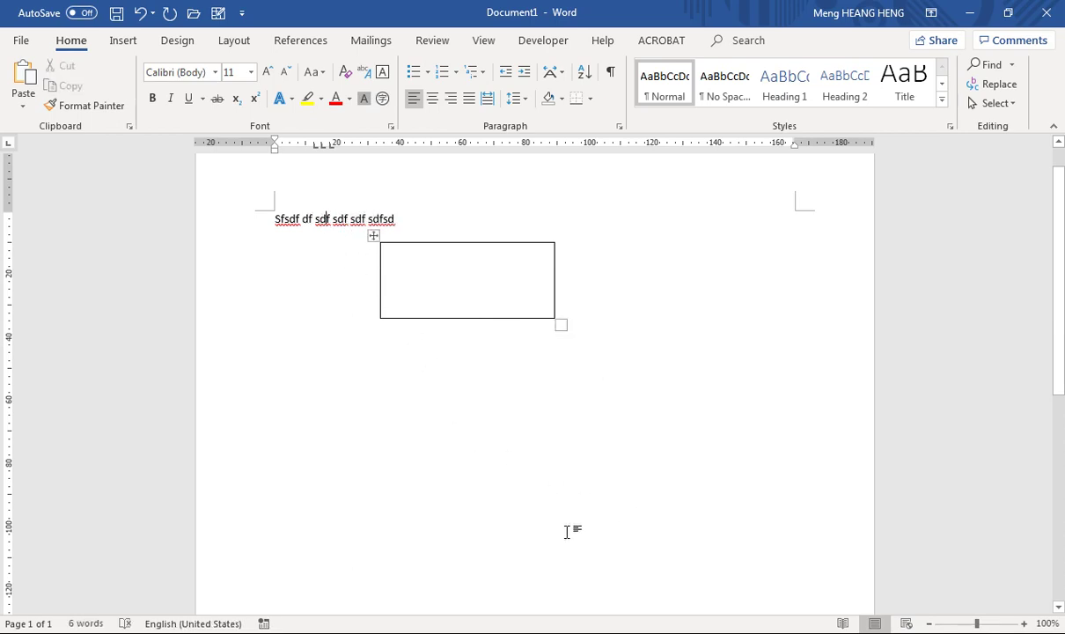
- Consult the lesson outline in the 11.PNG picture and return to the Word document
{"action": "mouse_move", "coordinate": [388, 629]}
{"action": "left_click", "coordinate": [323, 596]}
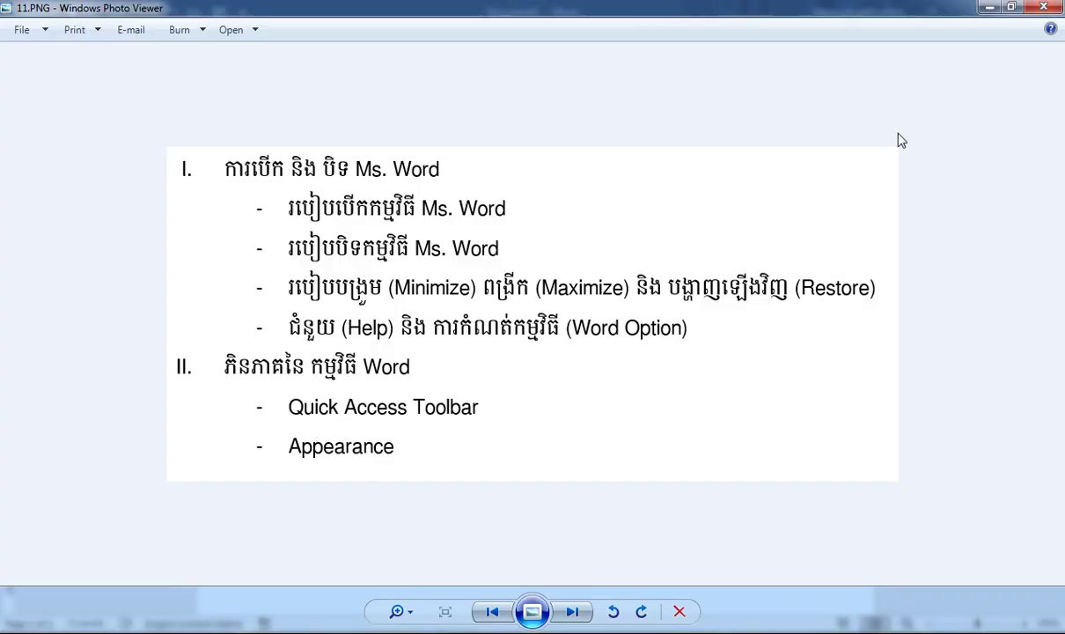
{"action": "left_click", "coordinate": [990, 9]}
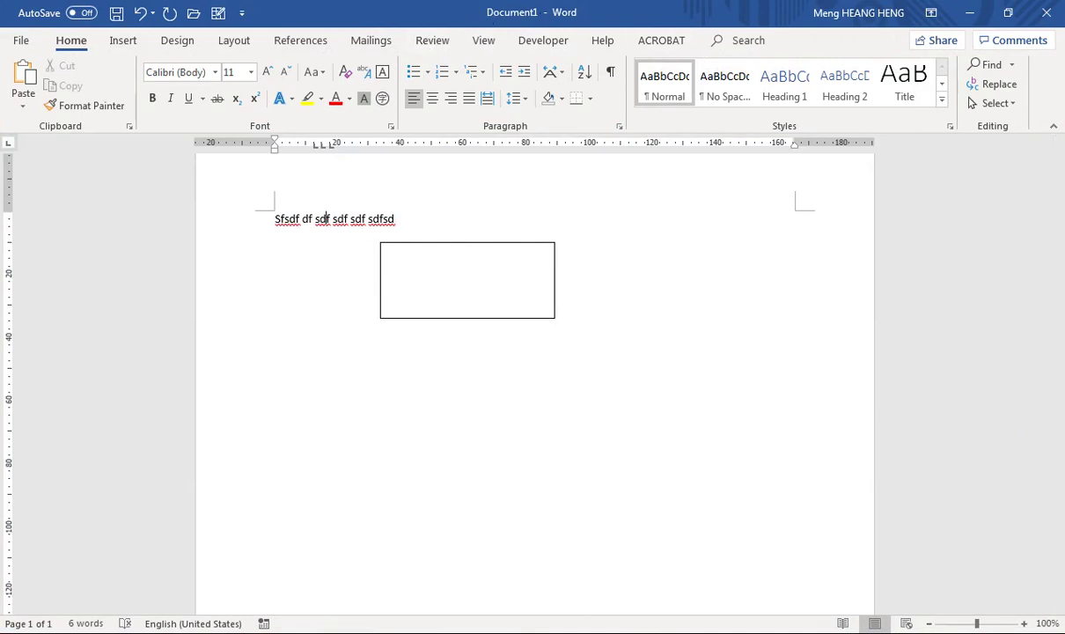
{"action": "mouse_move", "coordinate": [373, 607]}
{"action": "left_click", "coordinate": [333, 597]}
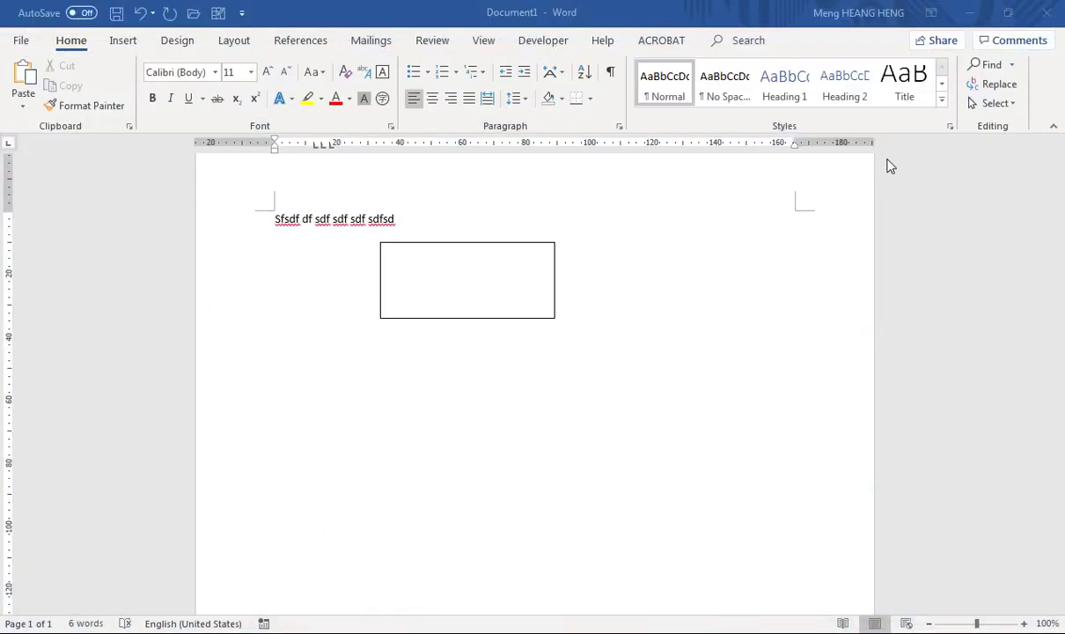
- Delete the entire empty table below the sample text line
{"action": "left_click", "coordinate": [533, 305]}
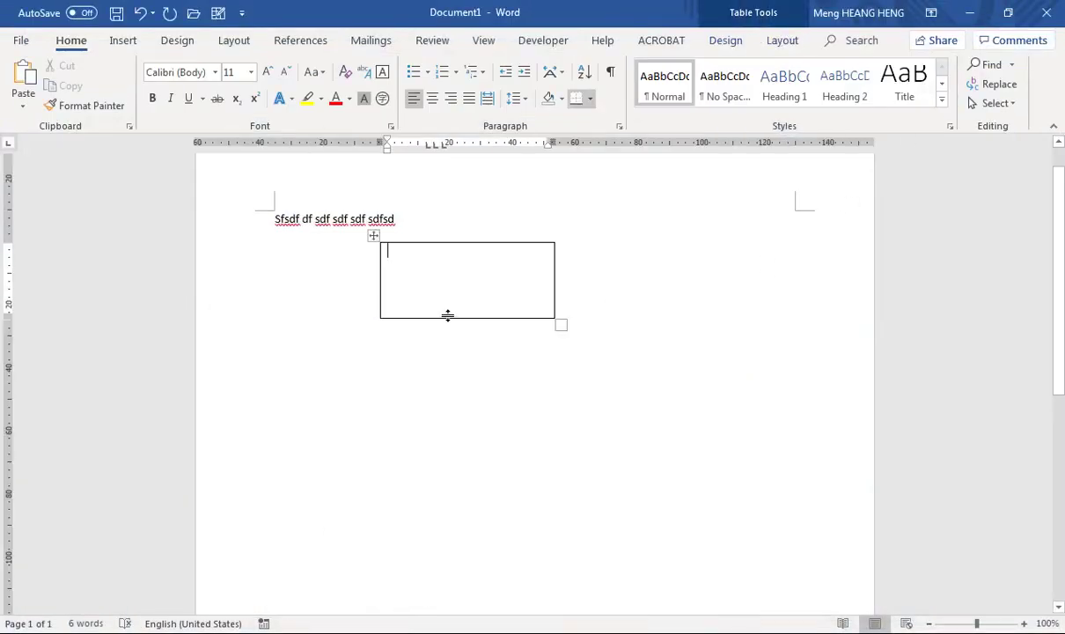
{"action": "left_click", "coordinate": [372, 239]}
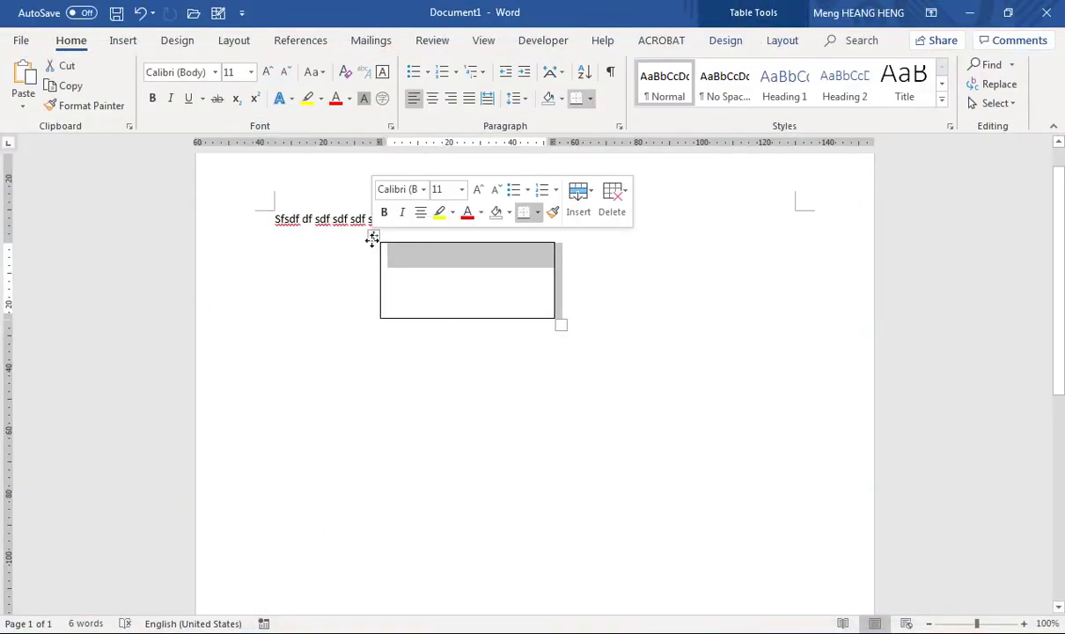
{"action": "key", "text": "BackSpace"}
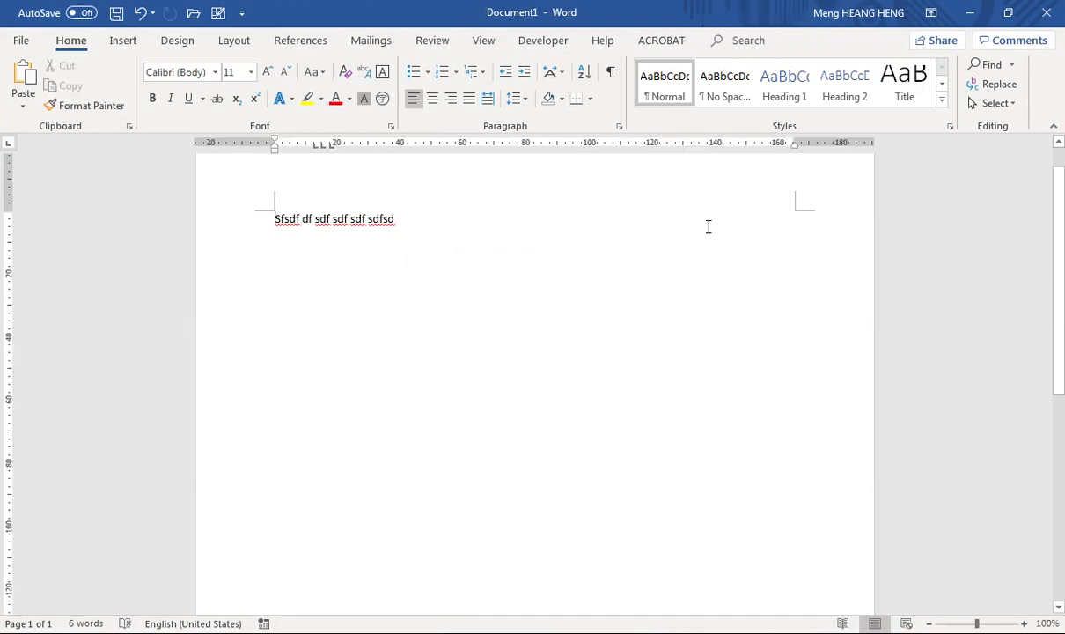
- Look at the suggested commands in the ribbon search and open the built-in Help
{"action": "left_click", "coordinate": [746, 41]}
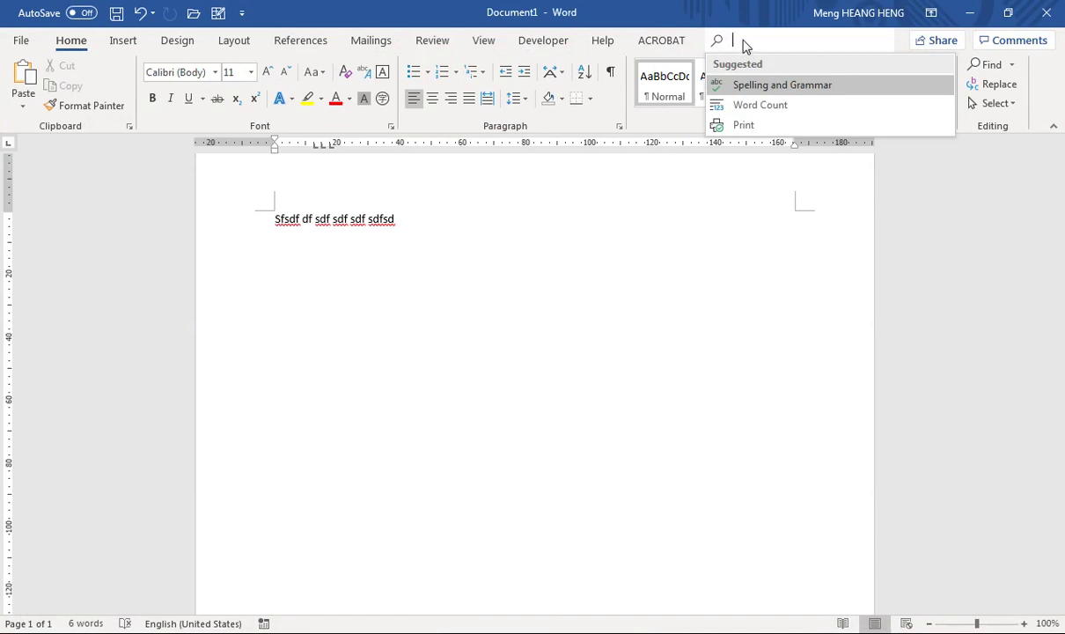
{"action": "left_click", "coordinate": [608, 44]}
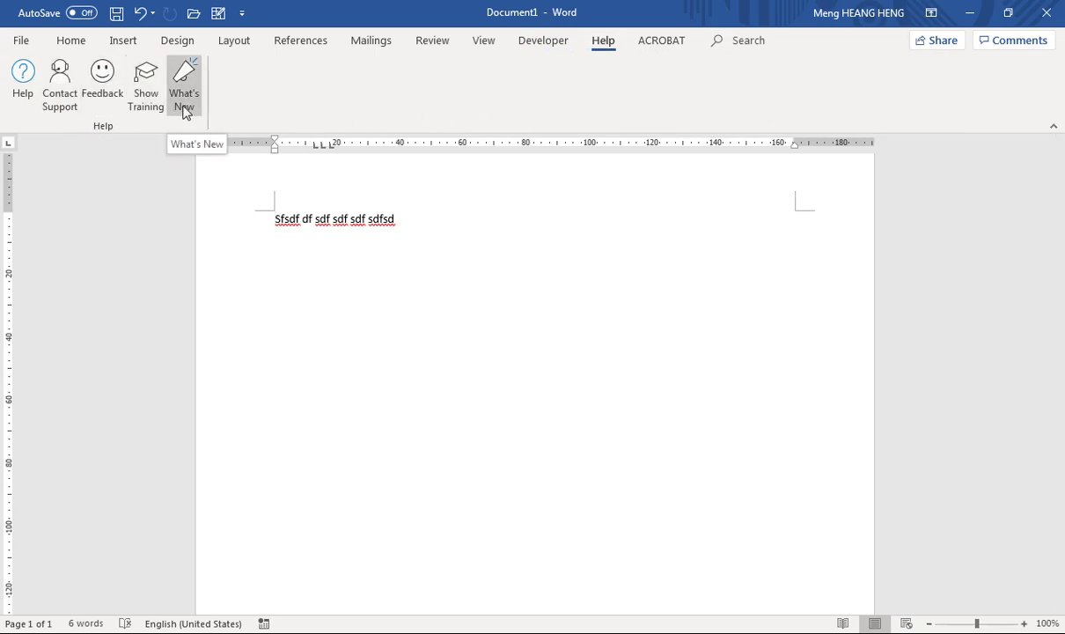
{"action": "left_click", "coordinate": [21, 92]}
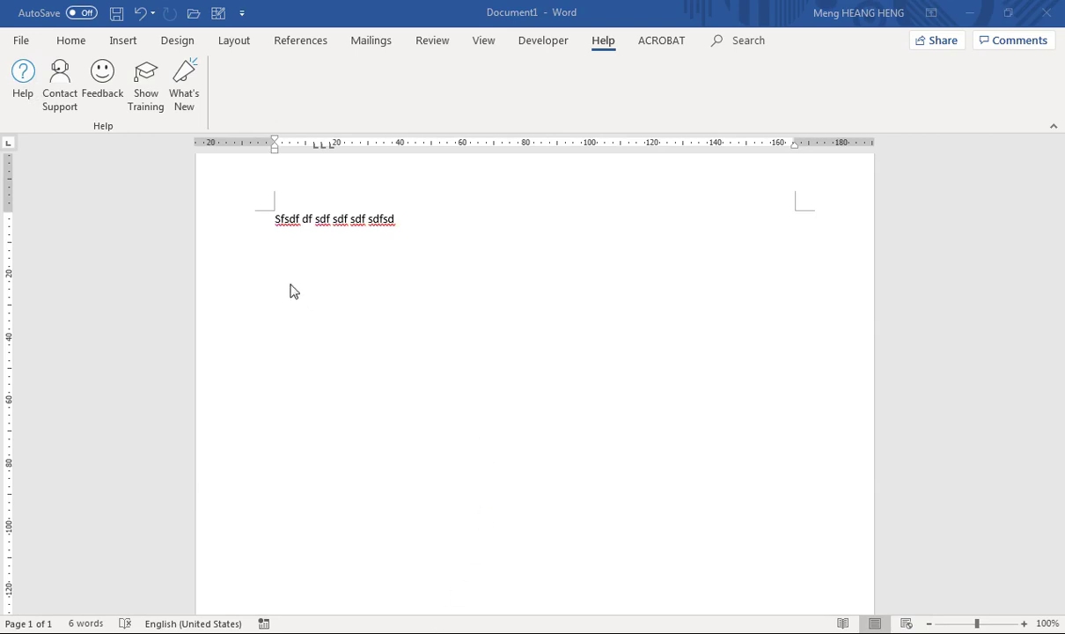
{"action": "left_click", "coordinate": [22, 85]}
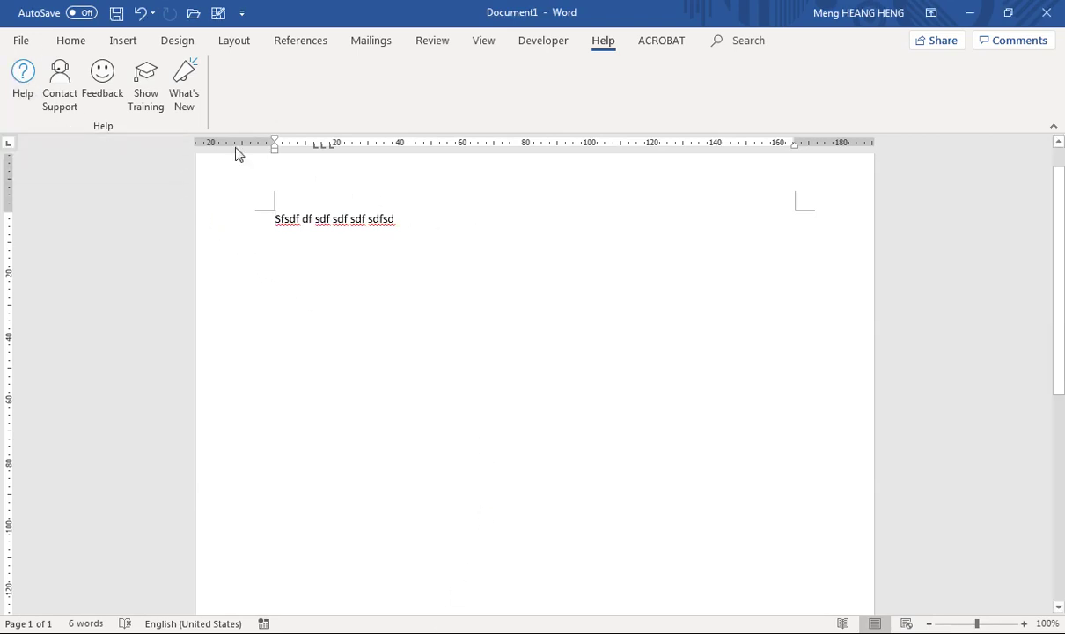
{"action": "left_click", "coordinate": [20, 92]}
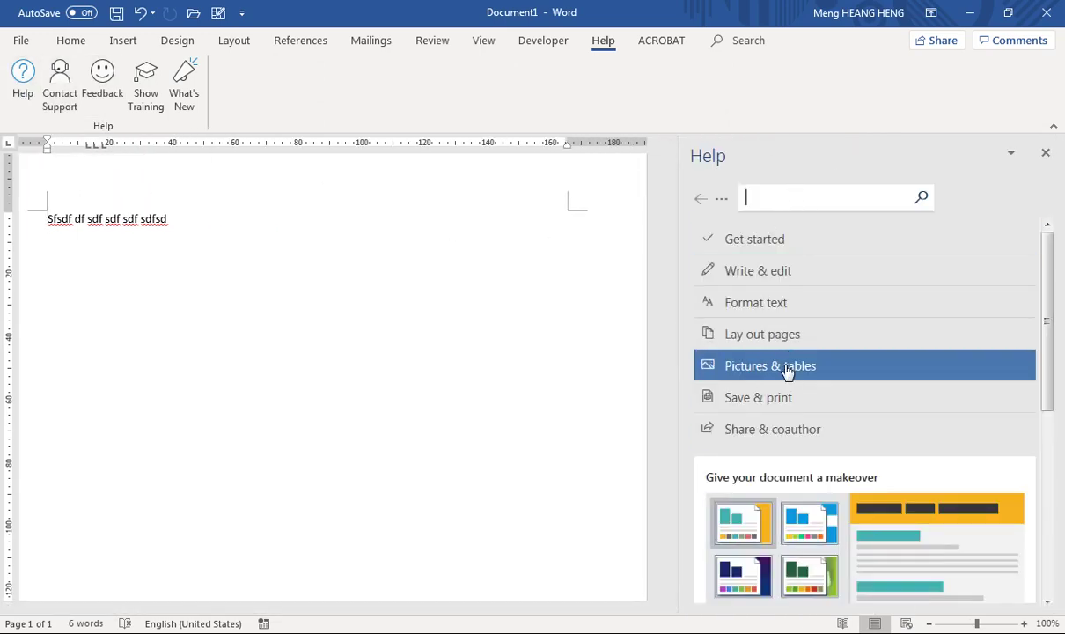
- Browse the articles listed in the Format text help topic
{"action": "left_click", "coordinate": [772, 307]}
{"action": "scroll", "coordinate": [777, 370], "scroll_direction": "down", "scroll_amount": 3}
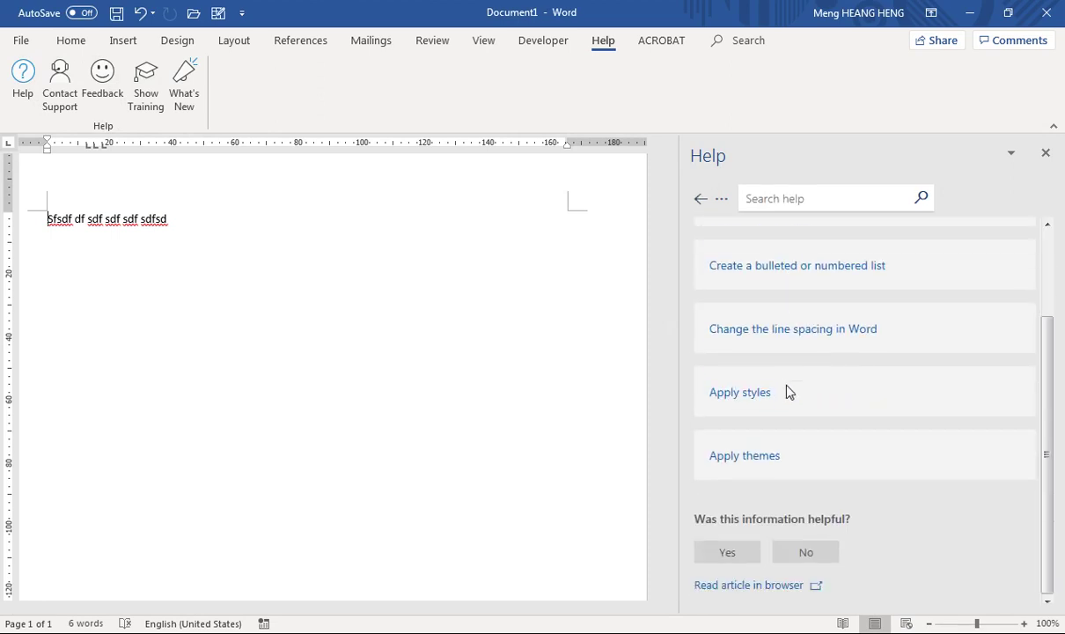
{"action": "scroll", "coordinate": [789, 502], "scroll_direction": "up", "scroll_amount": 3}
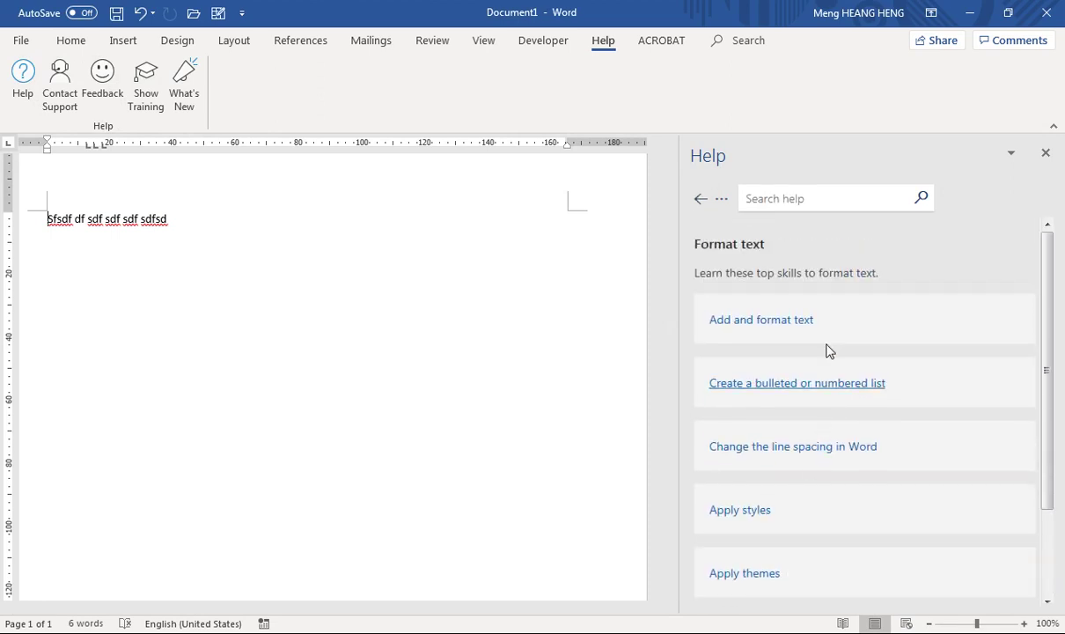
- Search Help for "text align" and expand "Align the text left or right" in the article on aligning, centering or justifying text
{"action": "left_click", "coordinate": [806, 197]}
{"action": "type", "text": "text"}
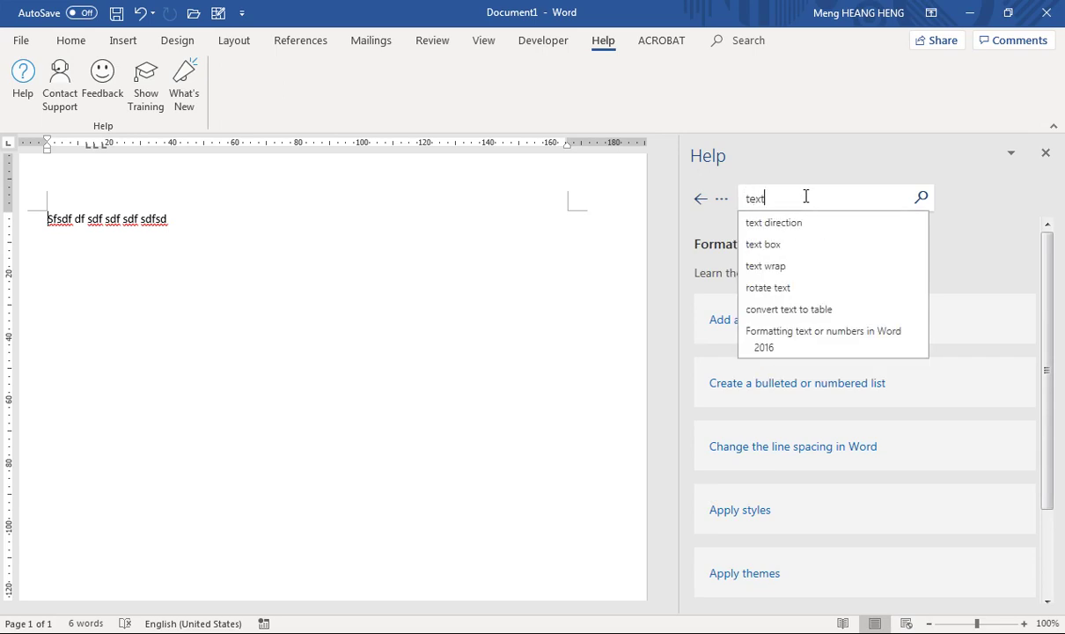
{"action": "type", "text": " al"}
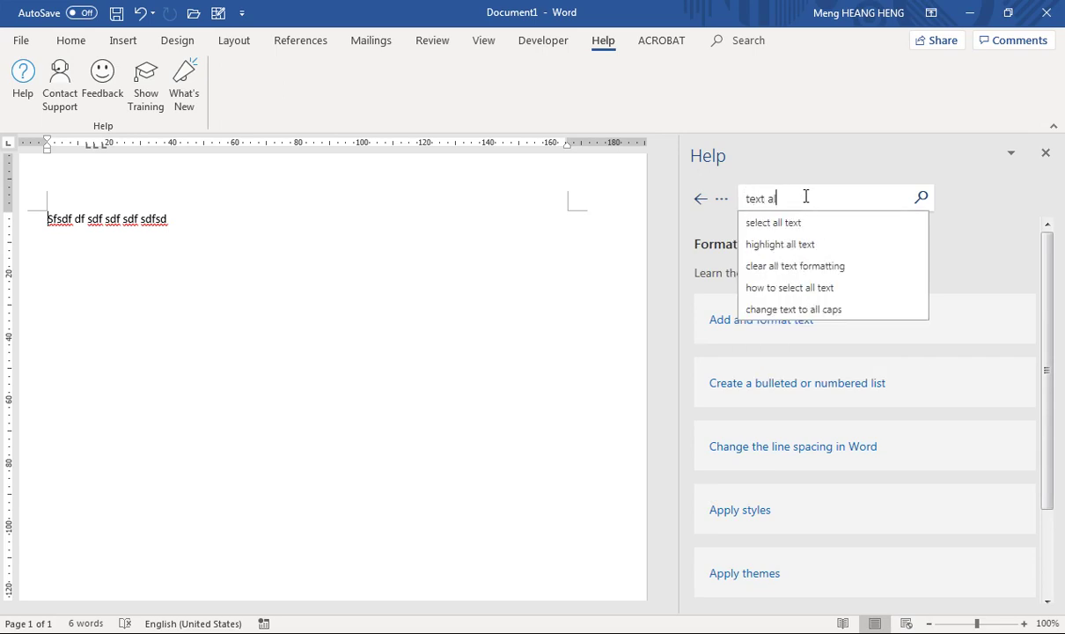
{"action": "type", "text": "ign"}
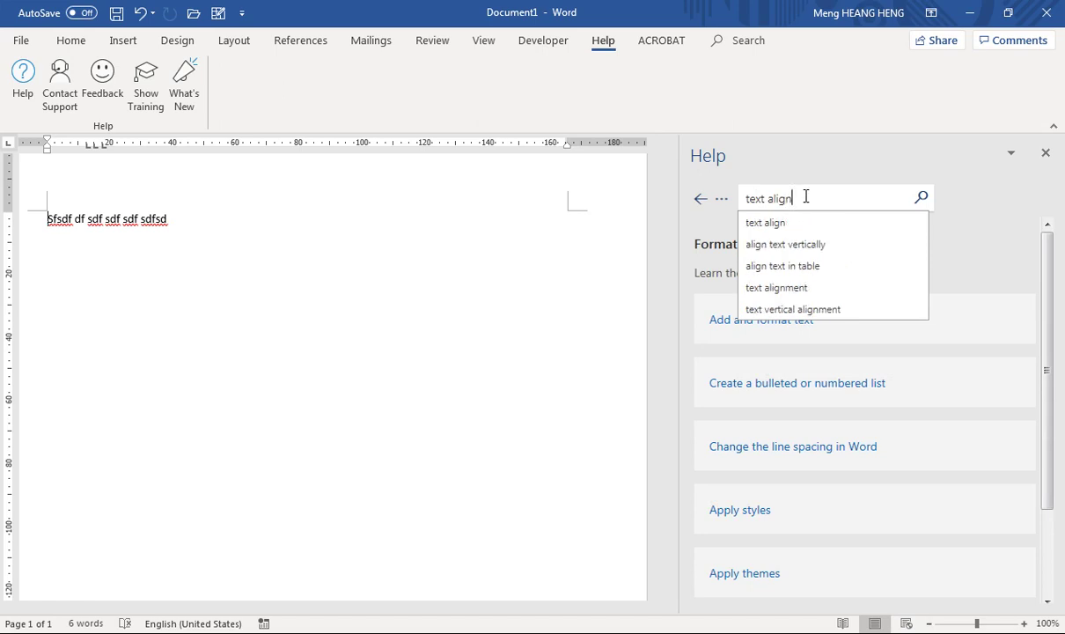
{"action": "left_click", "coordinate": [766, 225]}
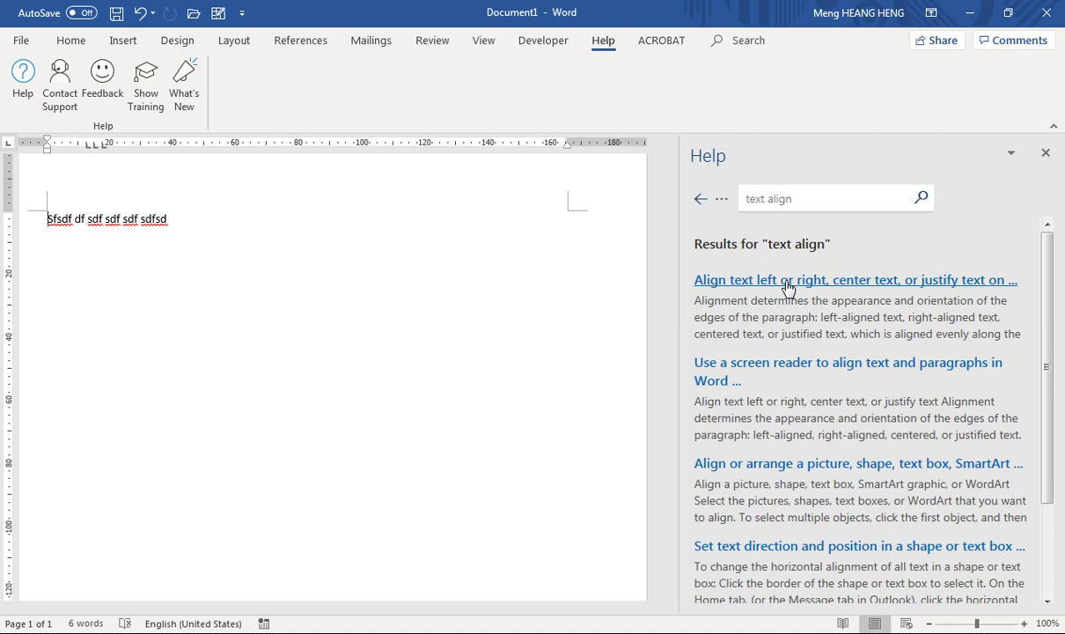
{"action": "left_click", "coordinate": [788, 280]}
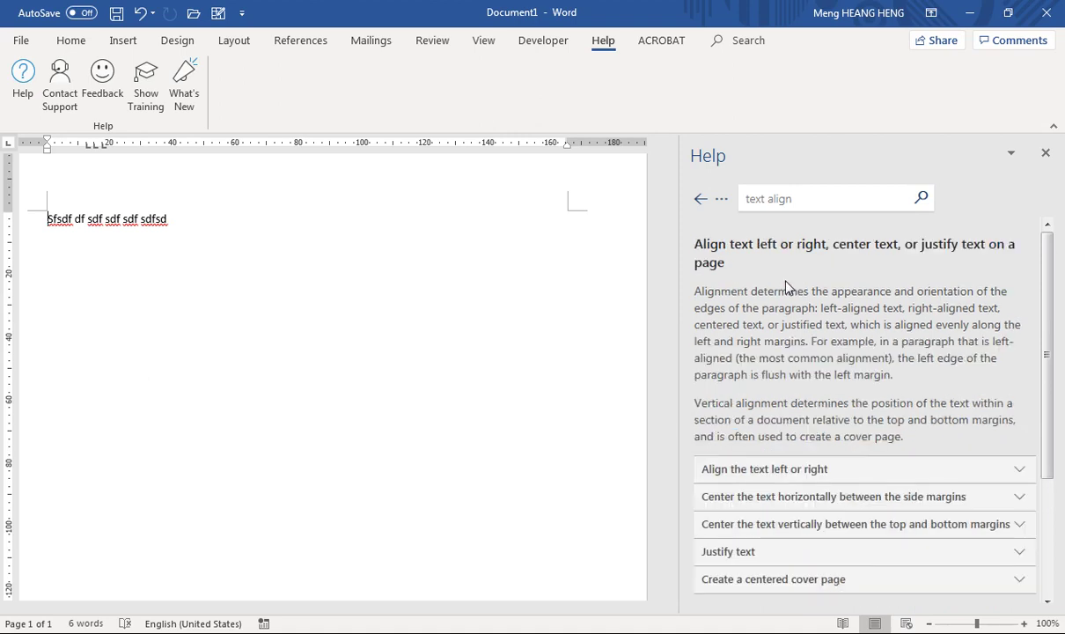
{"action": "left_click", "coordinate": [782, 476]}
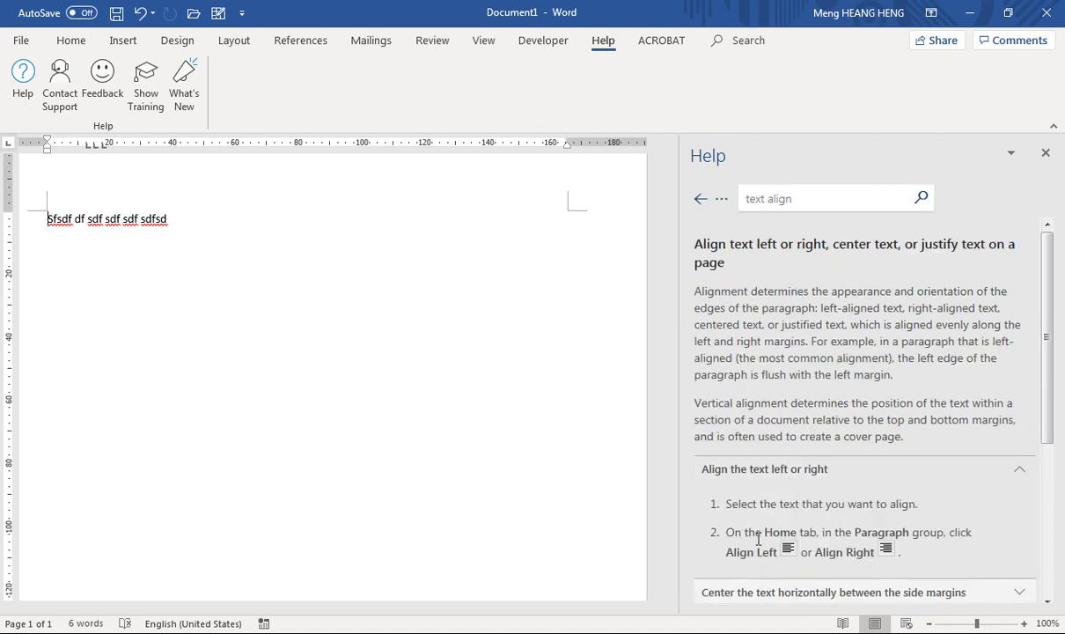
- Align the sample text line right, center it, and return it to left alignment
{"action": "left_click", "coordinate": [71, 41]}
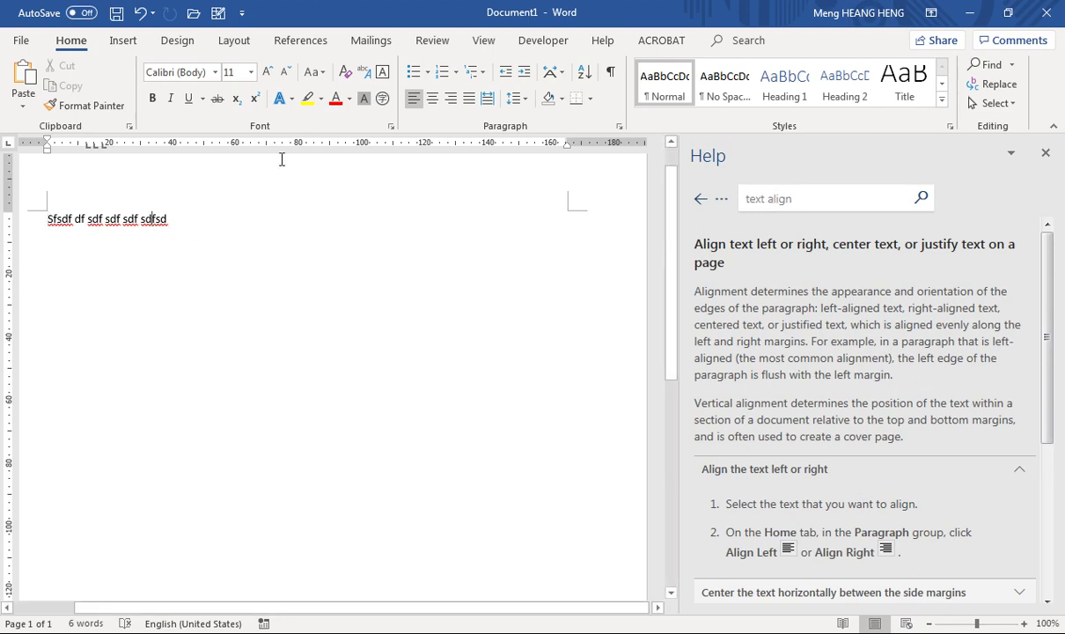
{"action": "left_click", "coordinate": [450, 98]}
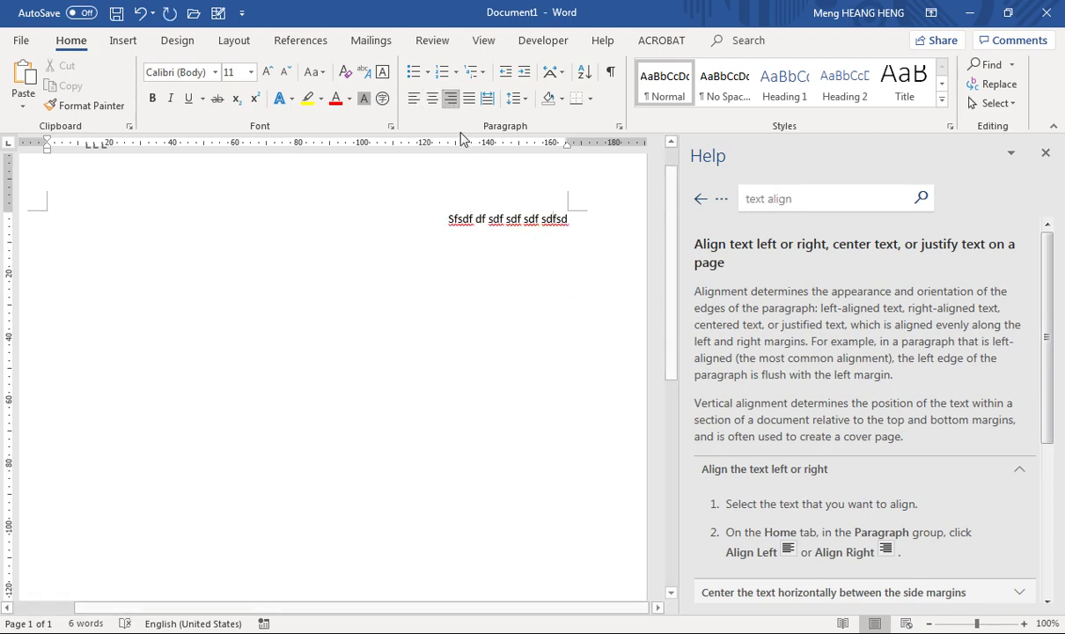
{"action": "left_click", "coordinate": [432, 98]}
{"action": "left_click", "coordinate": [414, 99]}
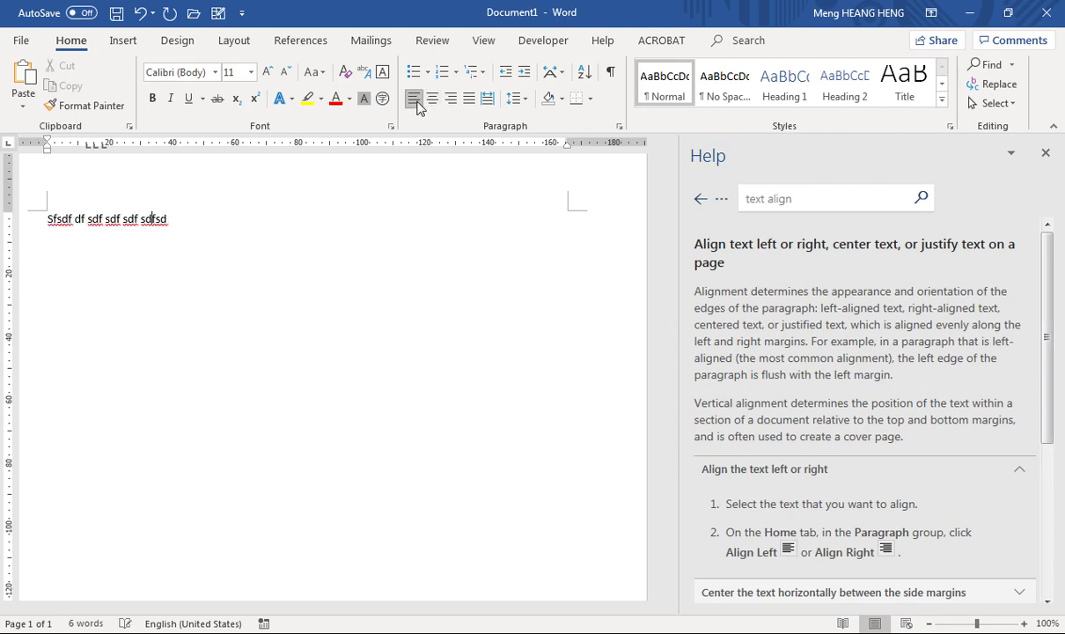
- Go back to the Help results and read the article "Align or arrange a picture, shape, text box, SmartArt graphic, or WordArt"
{"action": "scroll", "coordinate": [639, 520], "scroll_direction": "down", "scroll_amount": 3}
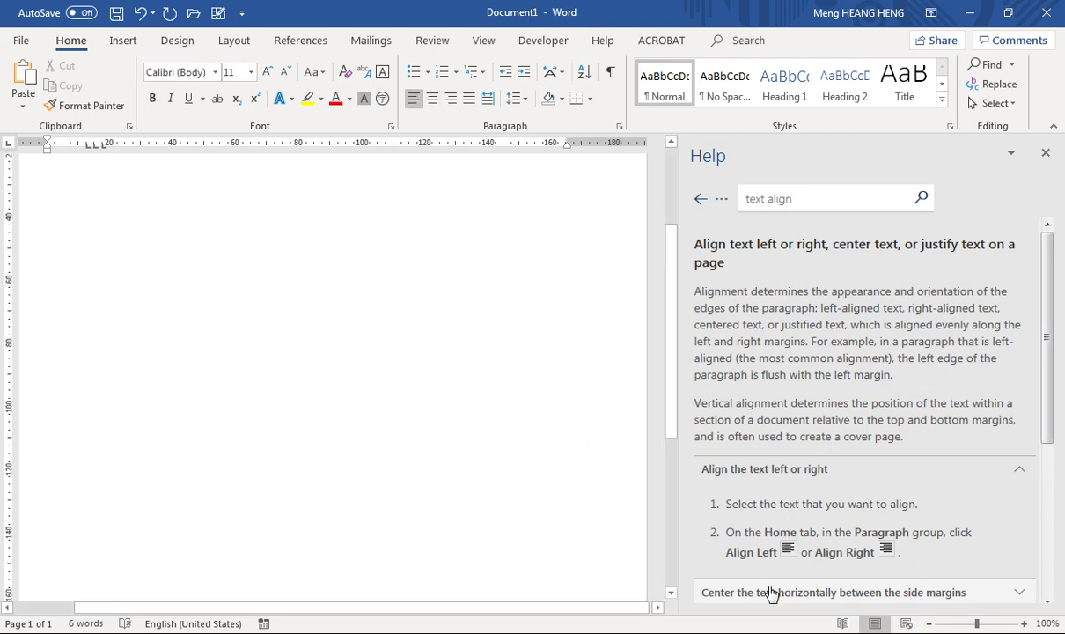
{"action": "left_click", "coordinate": [700, 201]}
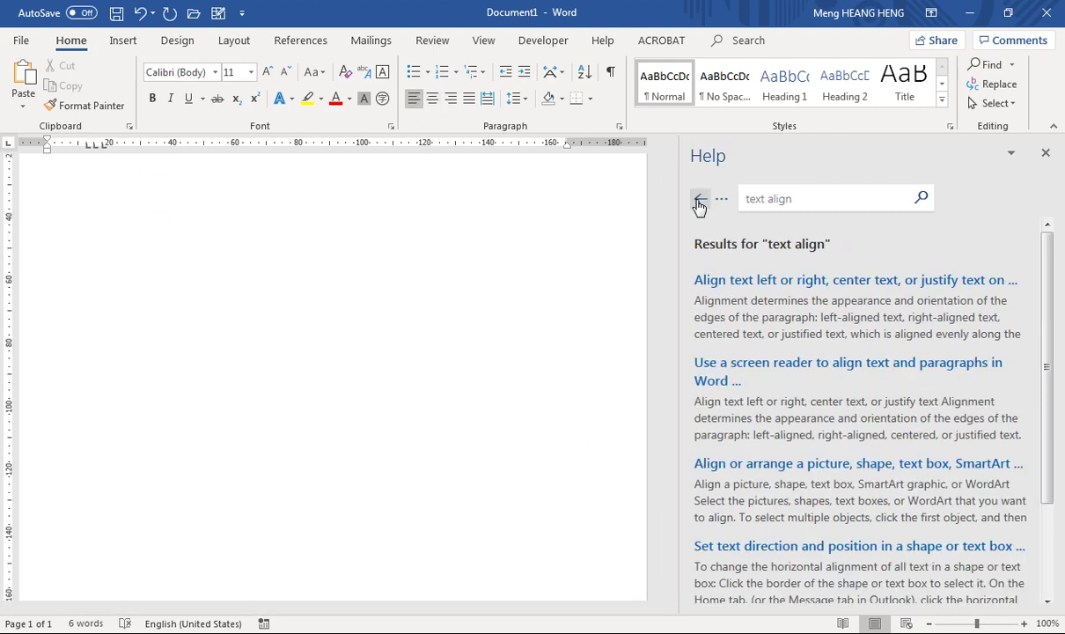
{"action": "left_click", "coordinate": [774, 464]}
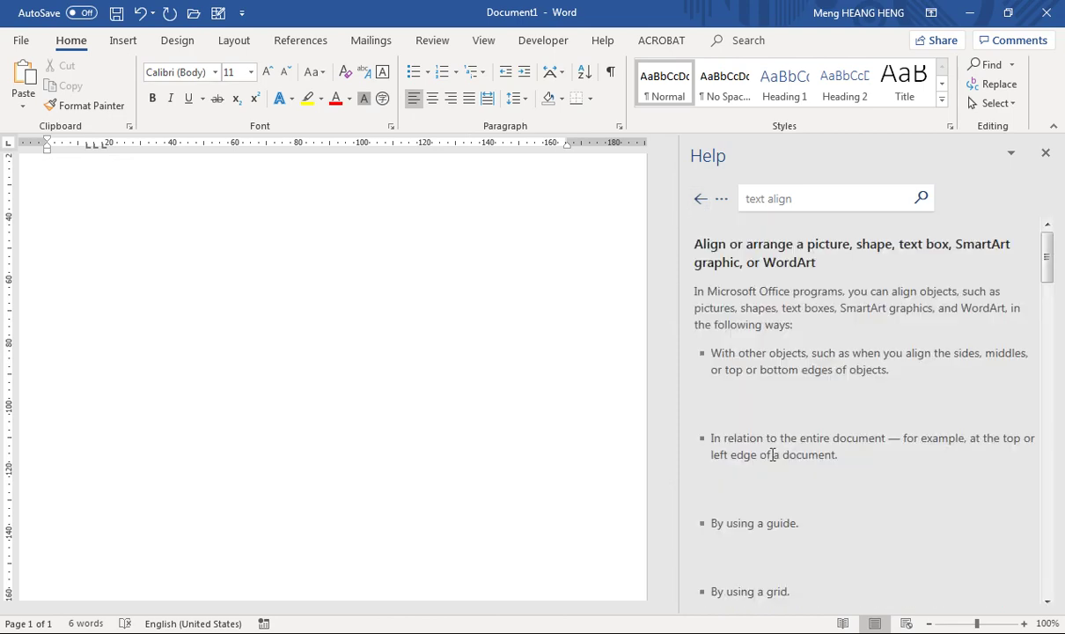
{"action": "scroll", "coordinate": [772, 445], "scroll_direction": "down", "scroll_amount": 2}
{"action": "scroll", "coordinate": [773, 442], "scroll_direction": "up", "scroll_amount": 2}
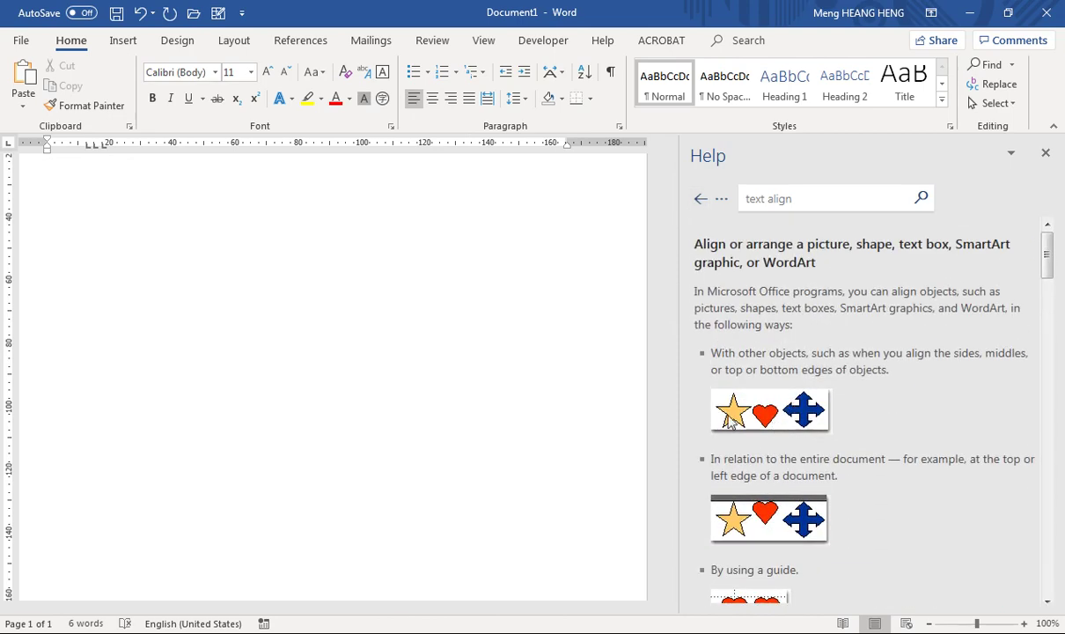
{"action": "scroll", "coordinate": [747, 449], "scroll_direction": "down", "scroll_amount": 10}
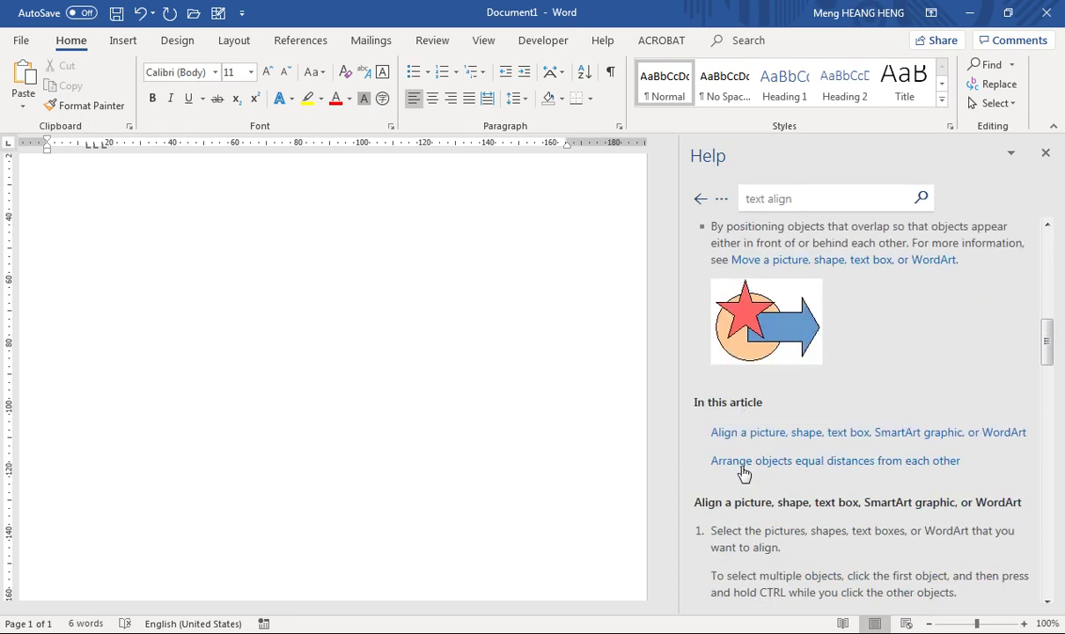
{"action": "scroll", "coordinate": [744, 473], "scroll_direction": "down", "scroll_amount": 3}
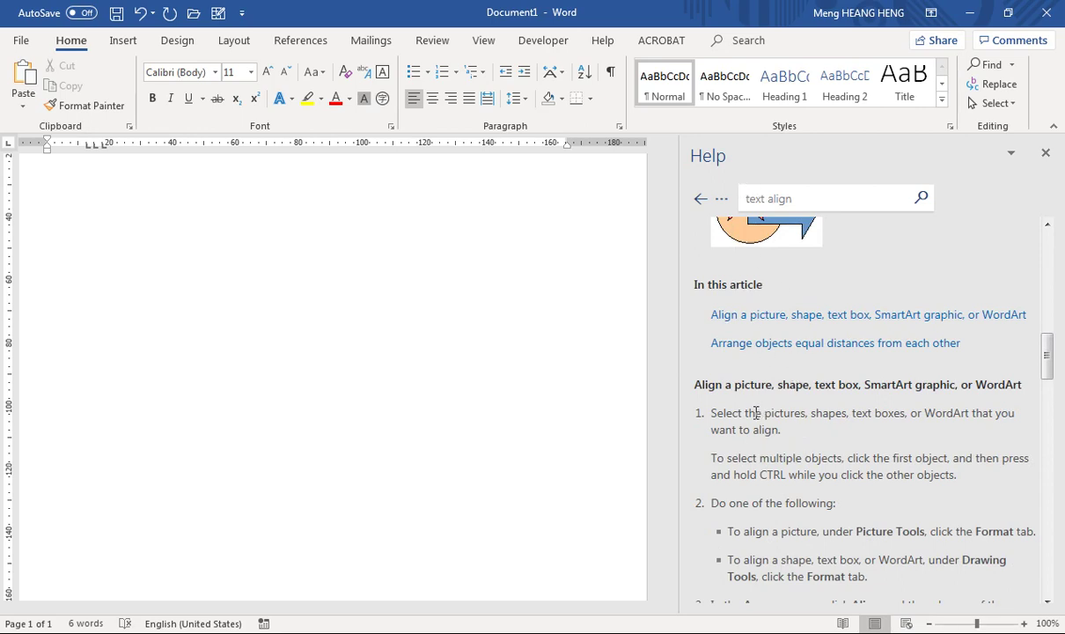
- Close Help, check the lesson outline image 11.PNG in Windows Photo Viewer, and return to the Word document
{"action": "left_click", "coordinate": [1046, 154]}
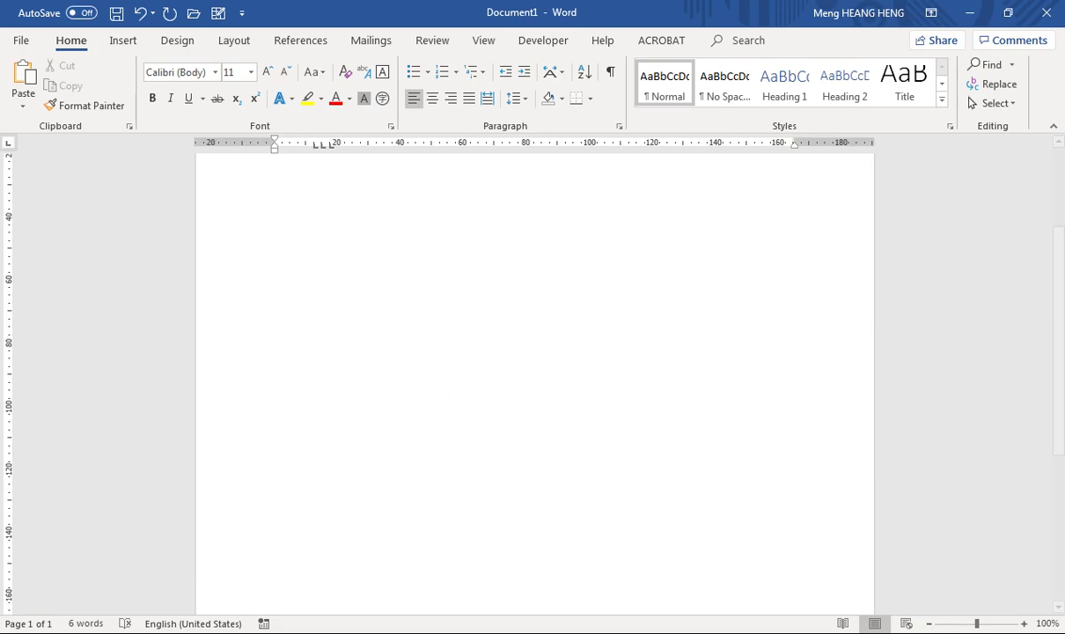
{"action": "left_click", "coordinate": [339, 566]}
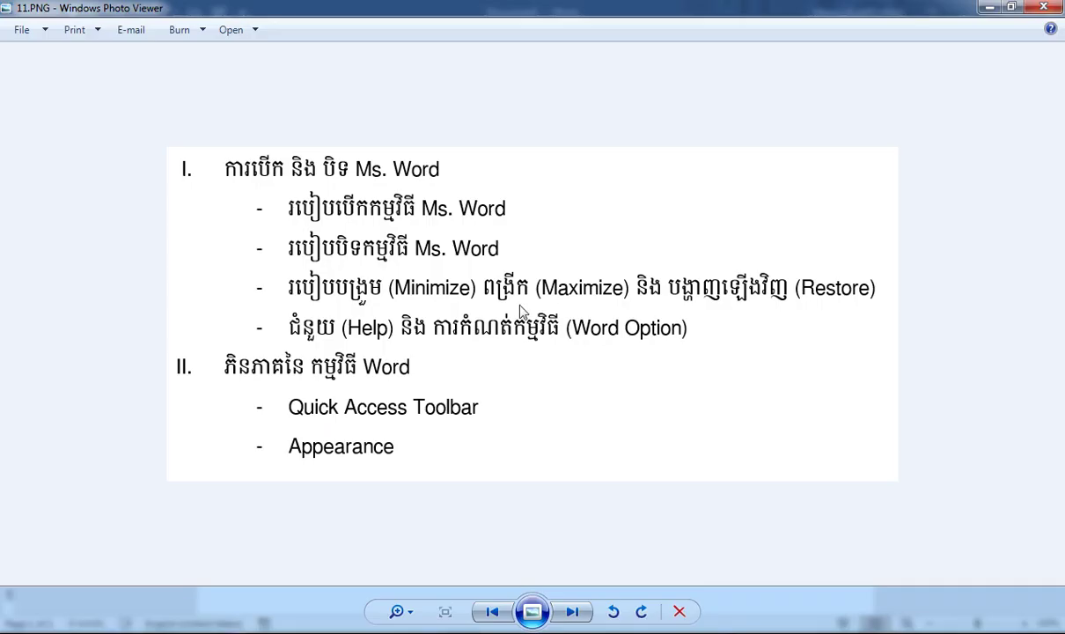
{"action": "left_click", "coordinate": [988, 8]}
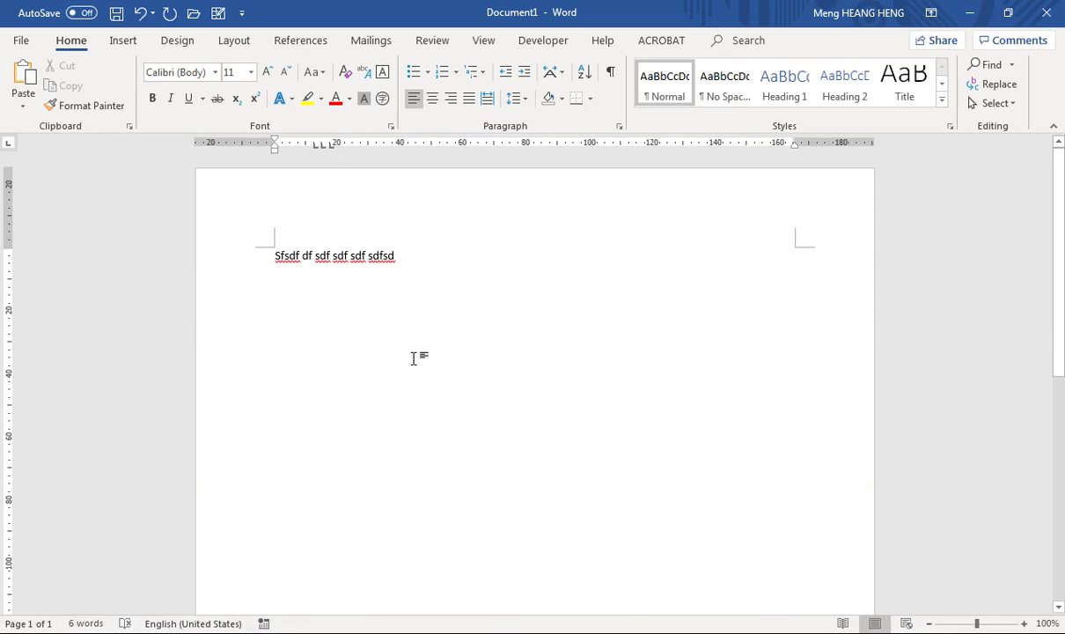
- Open Word Options and review the Save and General settings, including the user interface, personalization and start-up options
{"action": "left_click", "coordinate": [21, 40]}
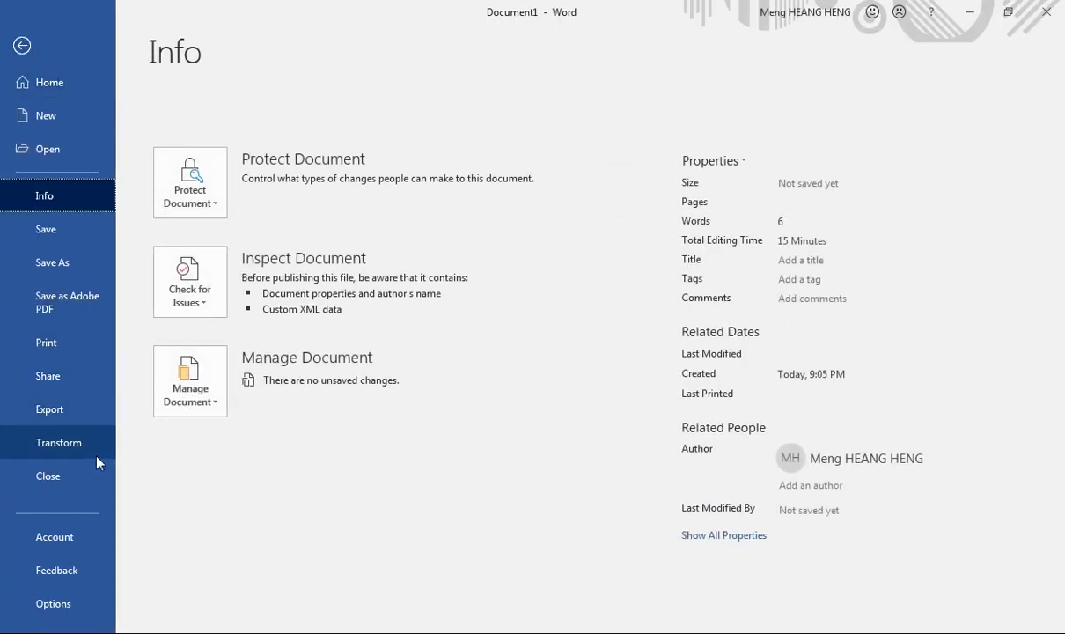
{"action": "left_click", "coordinate": [71, 604]}
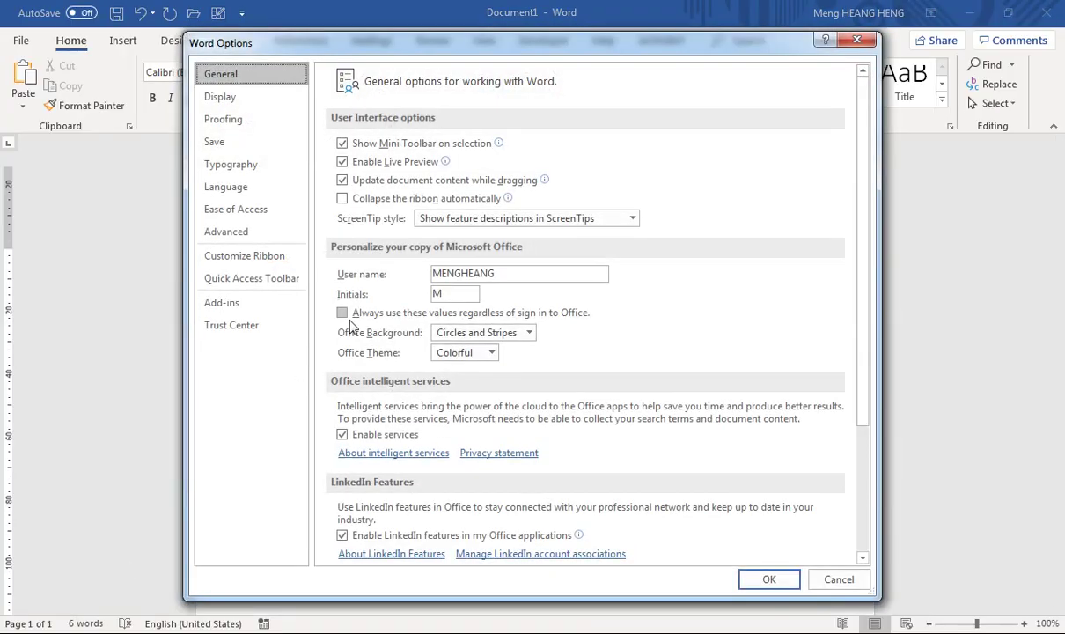
{"action": "left_click_drag", "start_coordinate": [374, 37], "coordinate": [420, 56]}
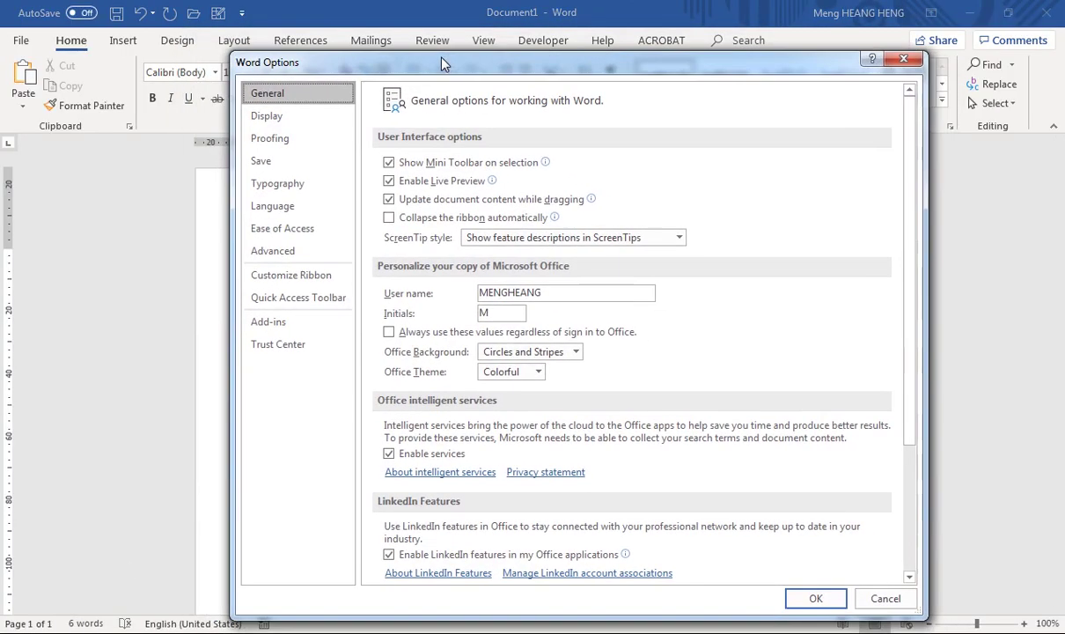
{"action": "left_click", "coordinate": [324, 160]}
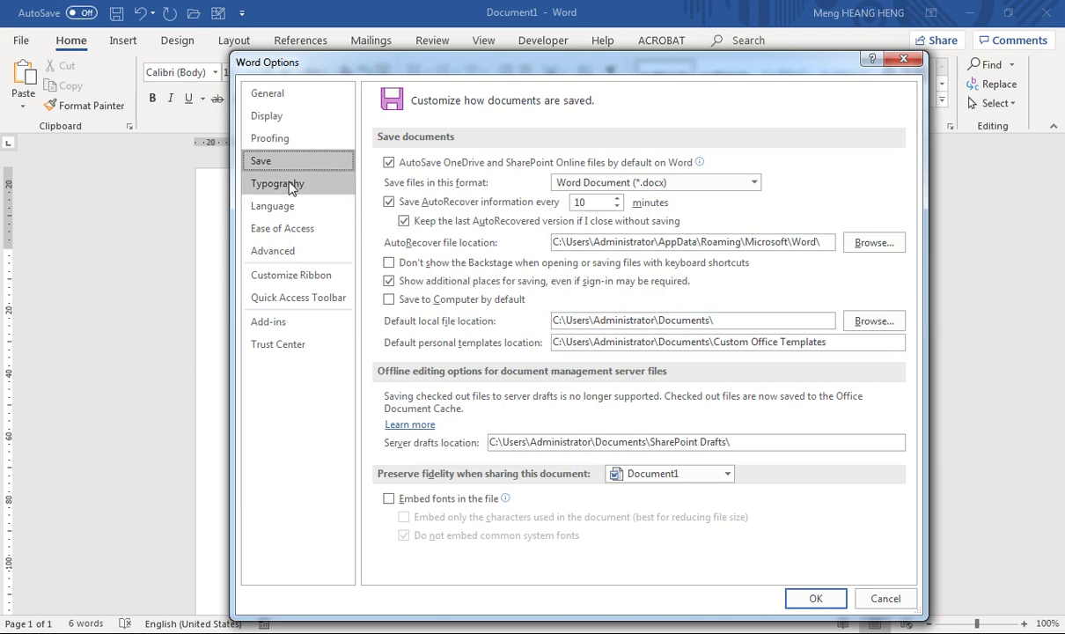
{"action": "left_click", "coordinate": [284, 93]}
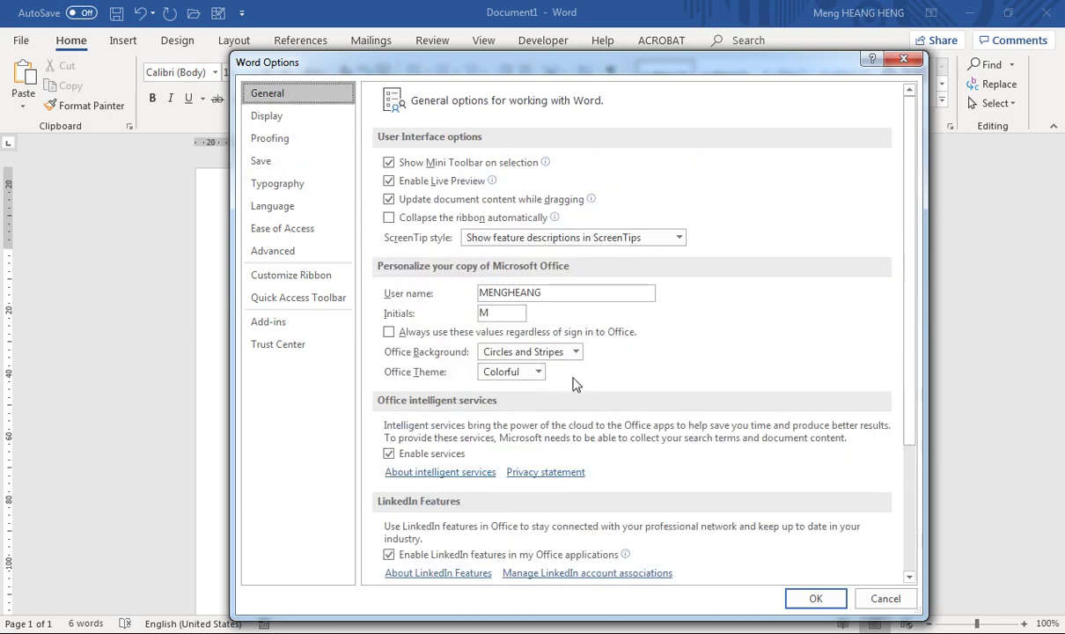
{"action": "scroll", "coordinate": [574, 383], "scroll_direction": "down", "scroll_amount": 4}
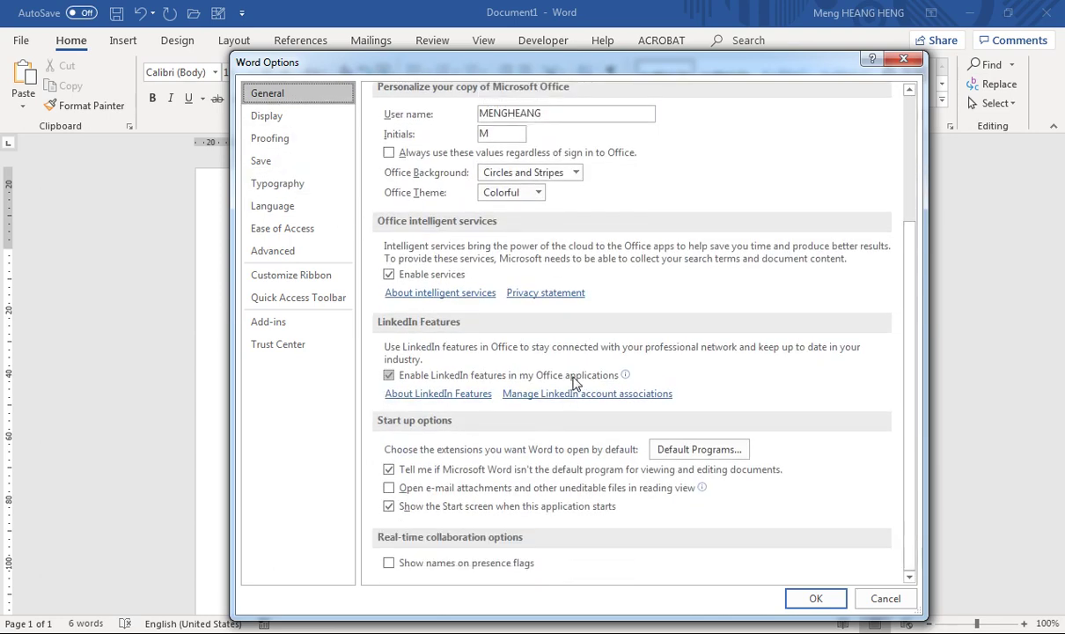
{"action": "scroll", "coordinate": [574, 376], "scroll_direction": "up", "scroll_amount": 2}
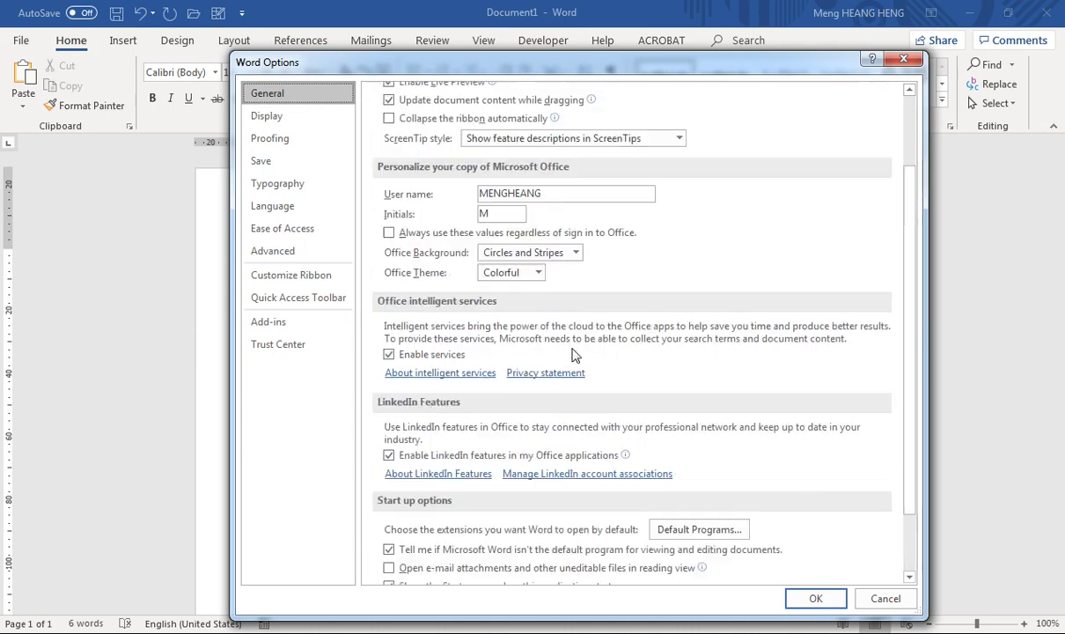
{"action": "scroll", "coordinate": [574, 354], "scroll_direction": "up", "scroll_amount": 2}
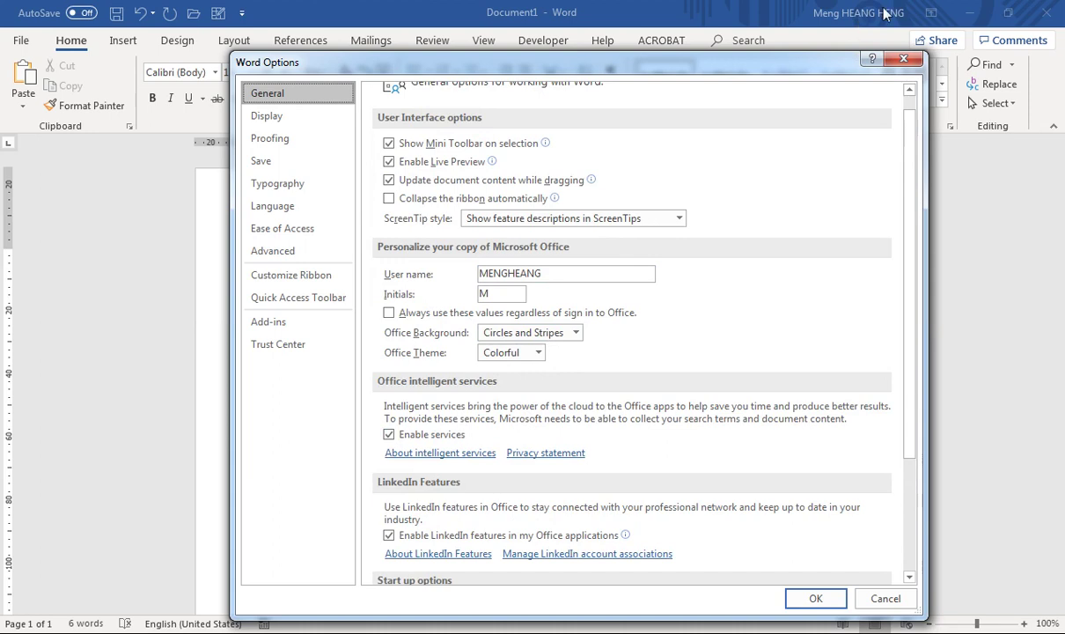
{"action": "scroll", "coordinate": [369, 231], "scroll_direction": "up", "scroll_amount": 1}
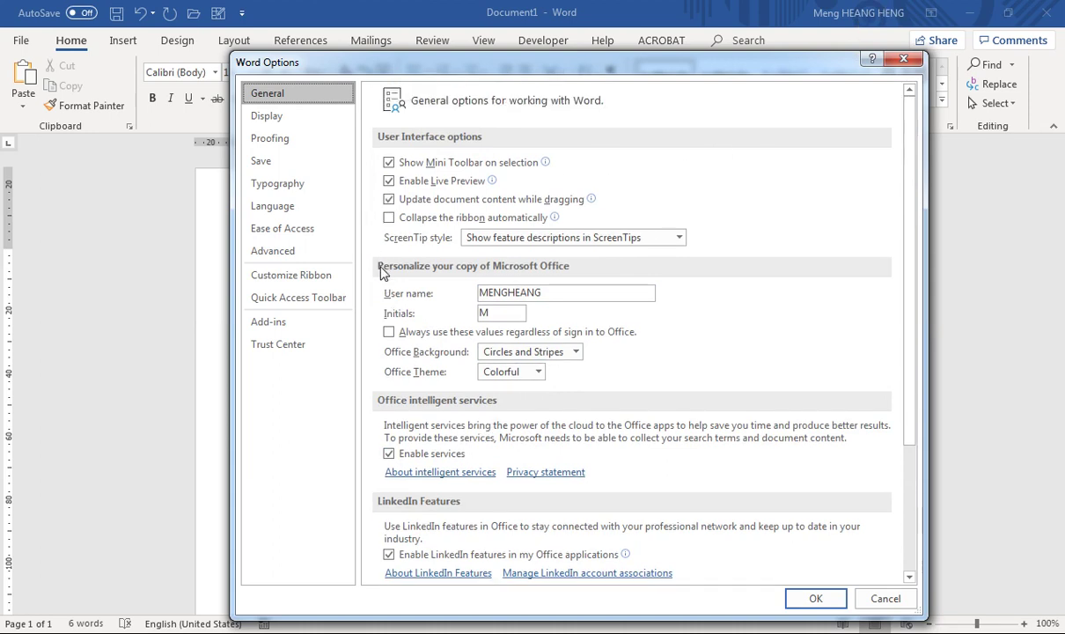
- Enable Show text boundaries in the advanced Word options and add the sample lines F, Sd, F, Sd, Fs and df
{"action": "left_click", "coordinate": [298, 250]}
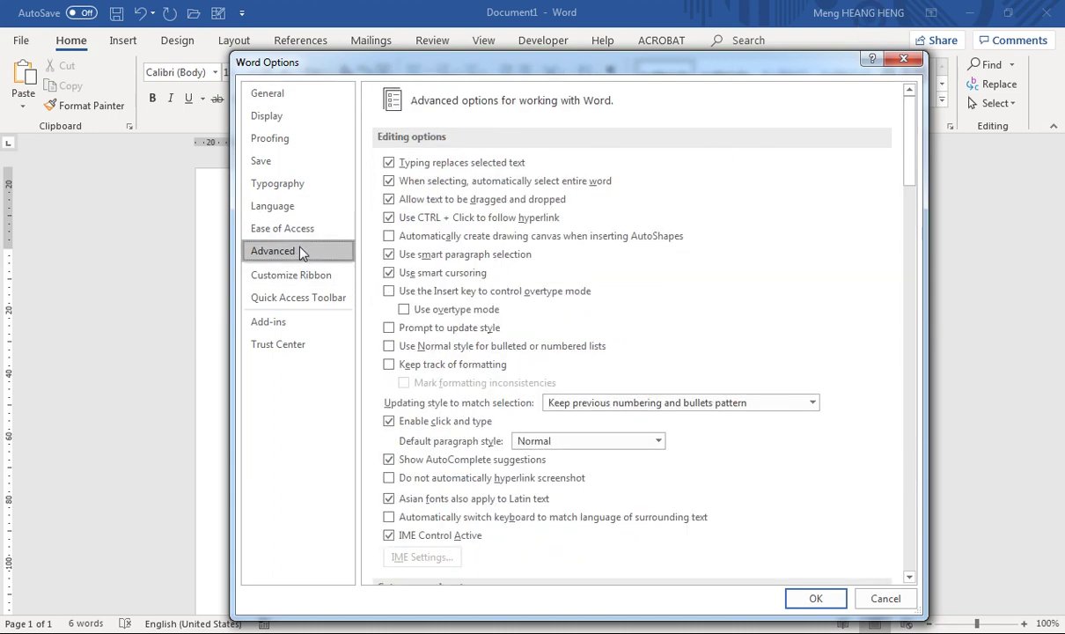
{"action": "scroll", "coordinate": [537, 327], "scroll_direction": "down", "scroll_amount": 9}
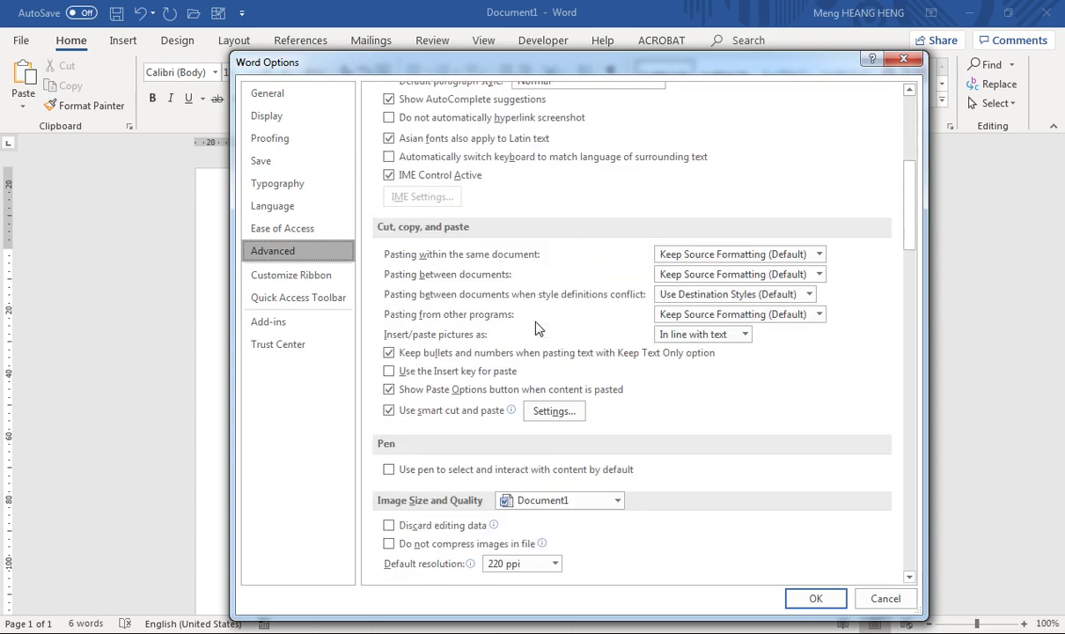
{"action": "scroll", "coordinate": [537, 328], "scroll_direction": "down", "scroll_amount": 3}
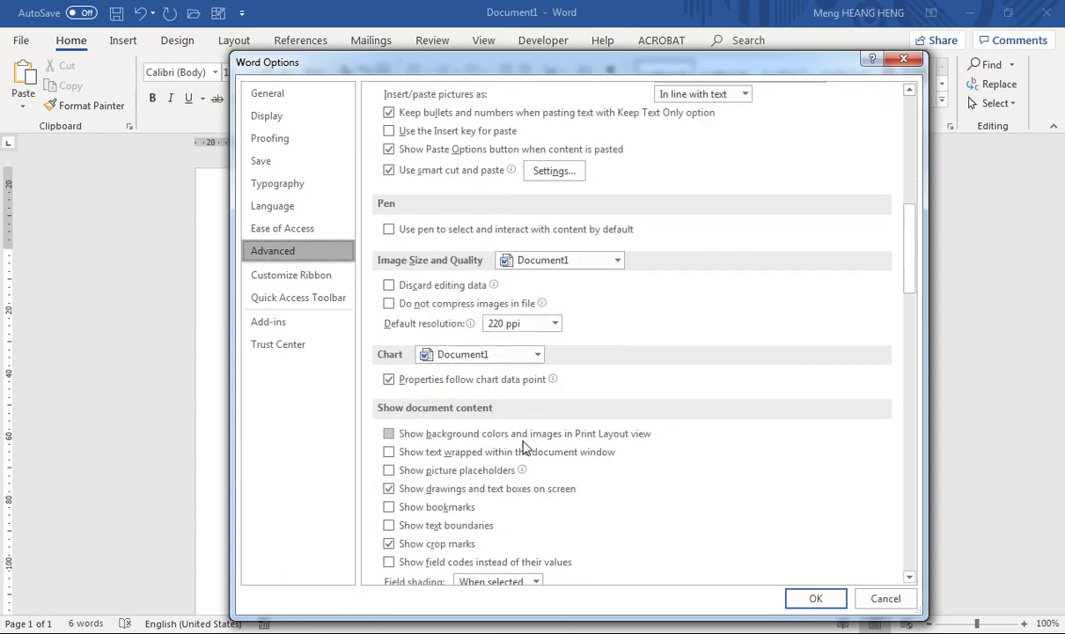
{"action": "left_click", "coordinate": [390, 527]}
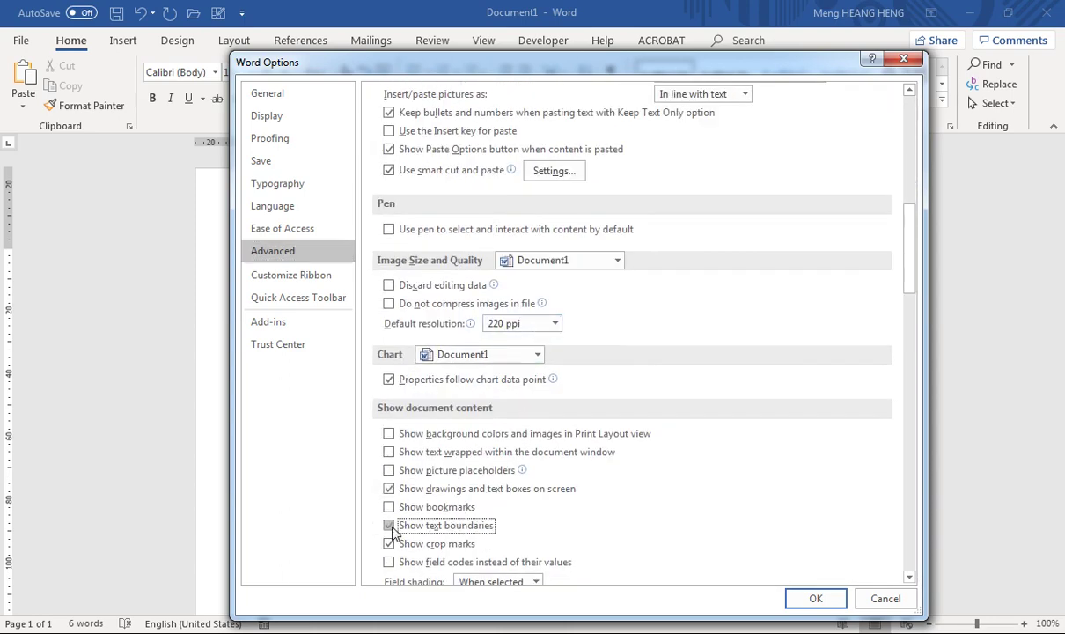
{"action": "left_click_drag", "start_coordinate": [431, 62], "coordinate": [343, 62]}
{"action": "left_click", "coordinate": [687, 583]}
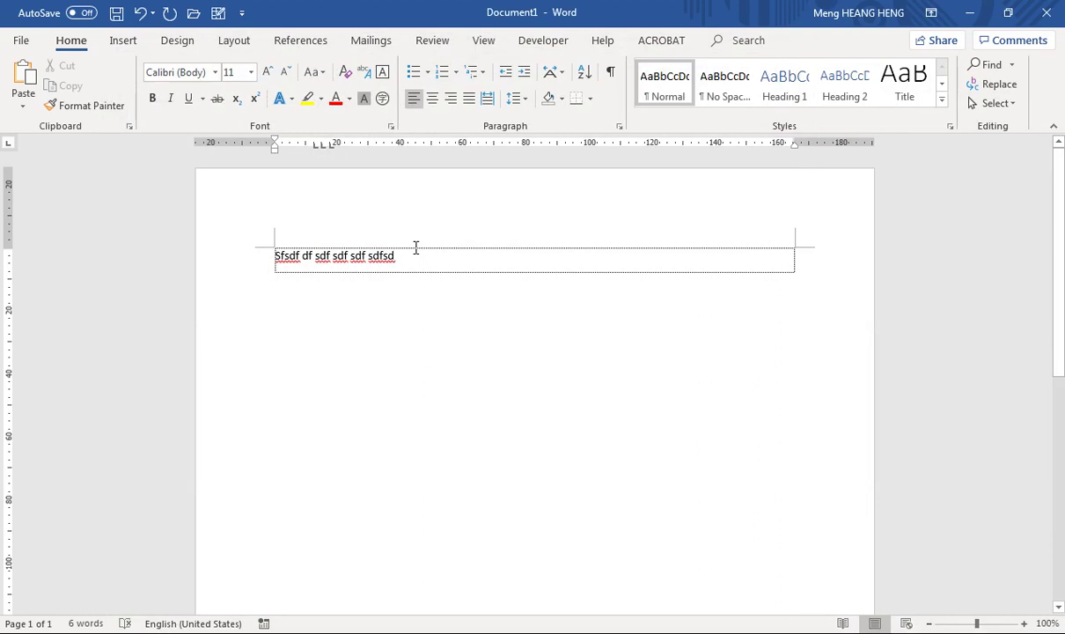
{"action": "type", "text": "f sd f sd fs df"}
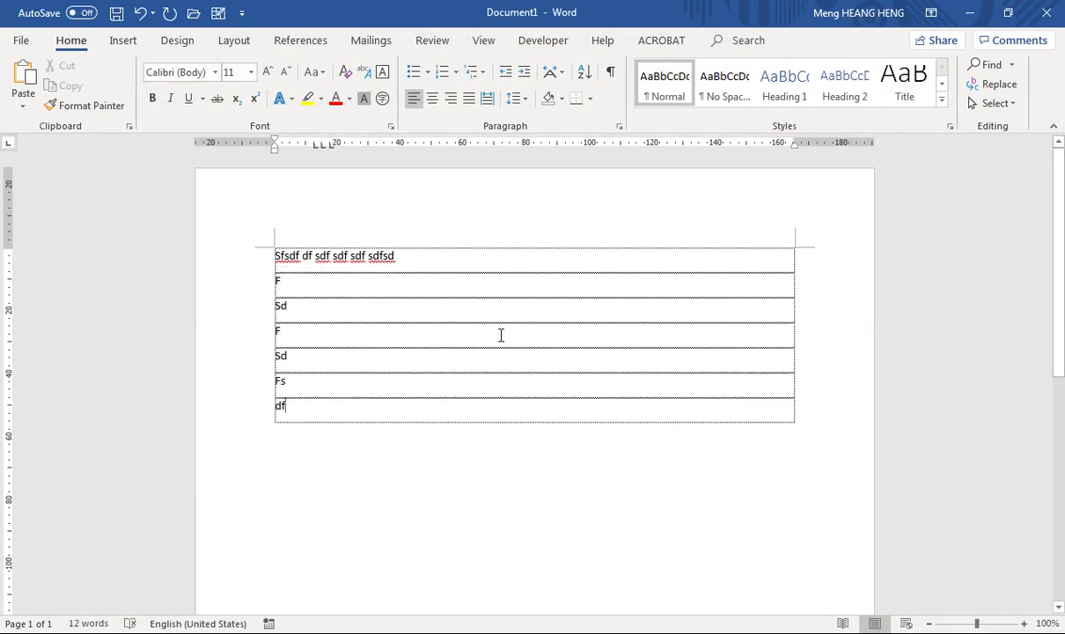
- Reopen the advanced Word options and try to turn off Show text boundaries
{"action": "left_click", "coordinate": [21, 40]}
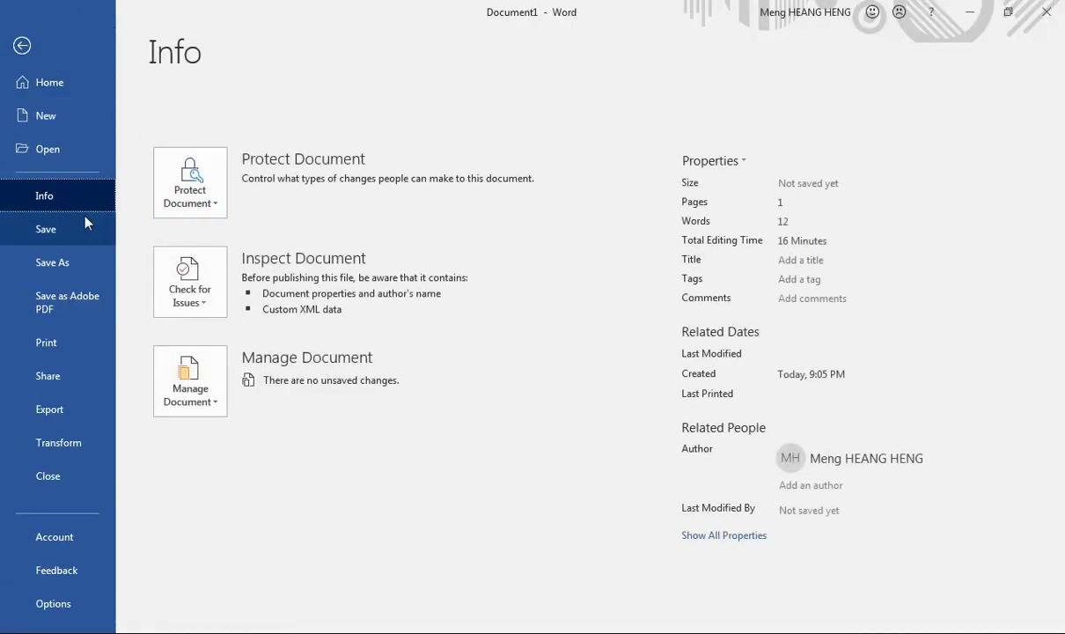
{"action": "left_click", "coordinate": [55, 603]}
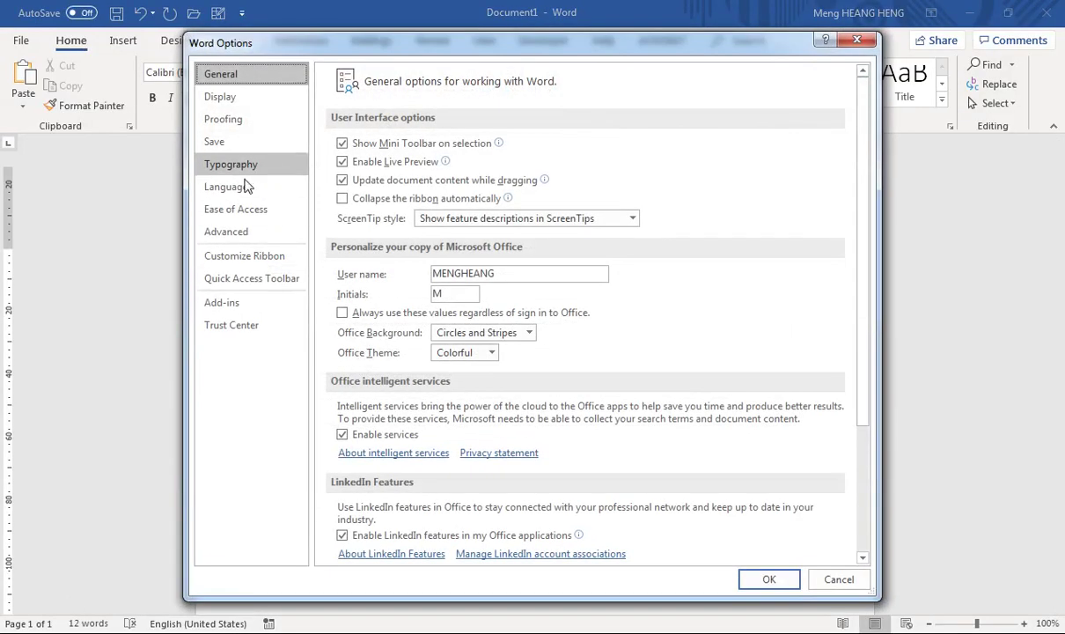
{"action": "left_click", "coordinate": [240, 233]}
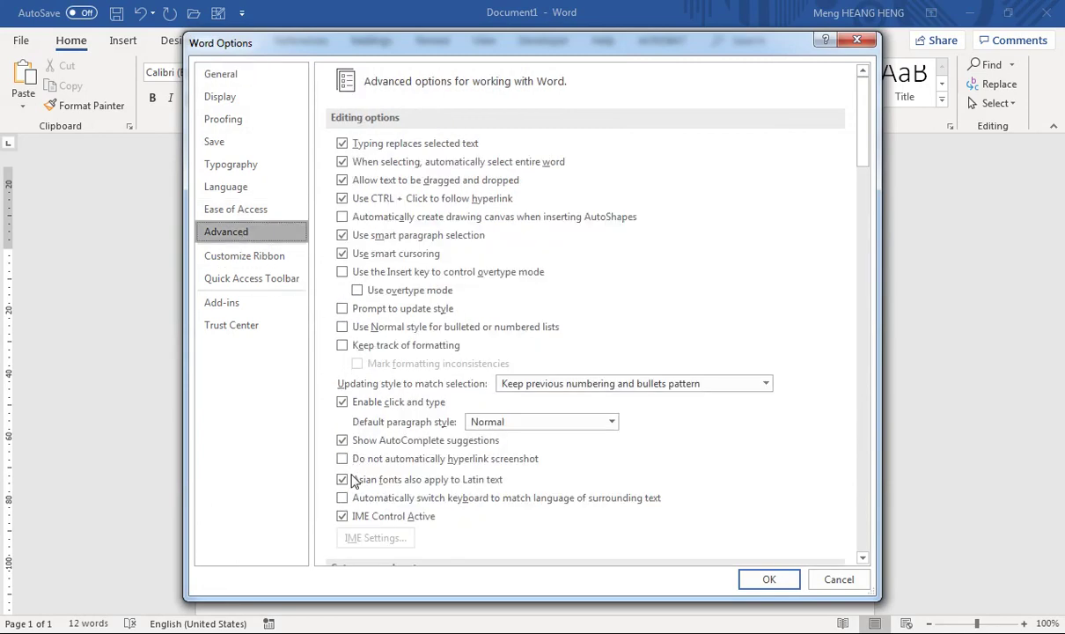
{"action": "scroll", "coordinate": [348, 476], "scroll_direction": "down", "scroll_amount": 6}
{"action": "scroll", "coordinate": [361, 477], "scroll_direction": "down", "scroll_amount": 6}
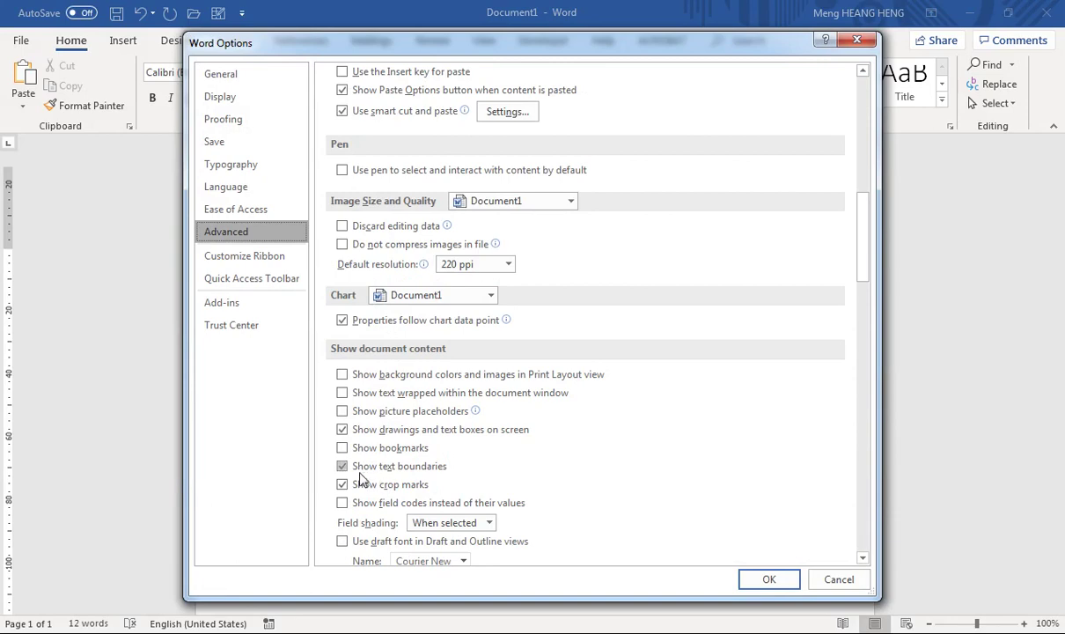
{"action": "left_click", "coordinate": [344, 466]}
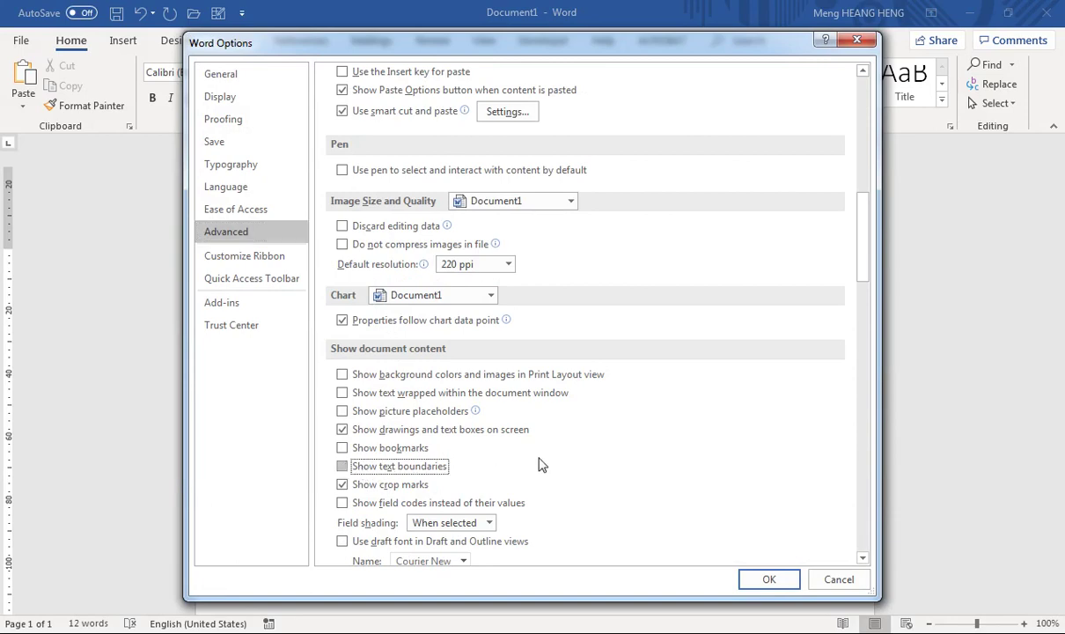
- Review the advanced display options, including the measurement unit choices and scroll bar settings, and cancel Word Options
{"action": "scroll", "coordinate": [541, 464], "scroll_direction": "up", "scroll_amount": 8}
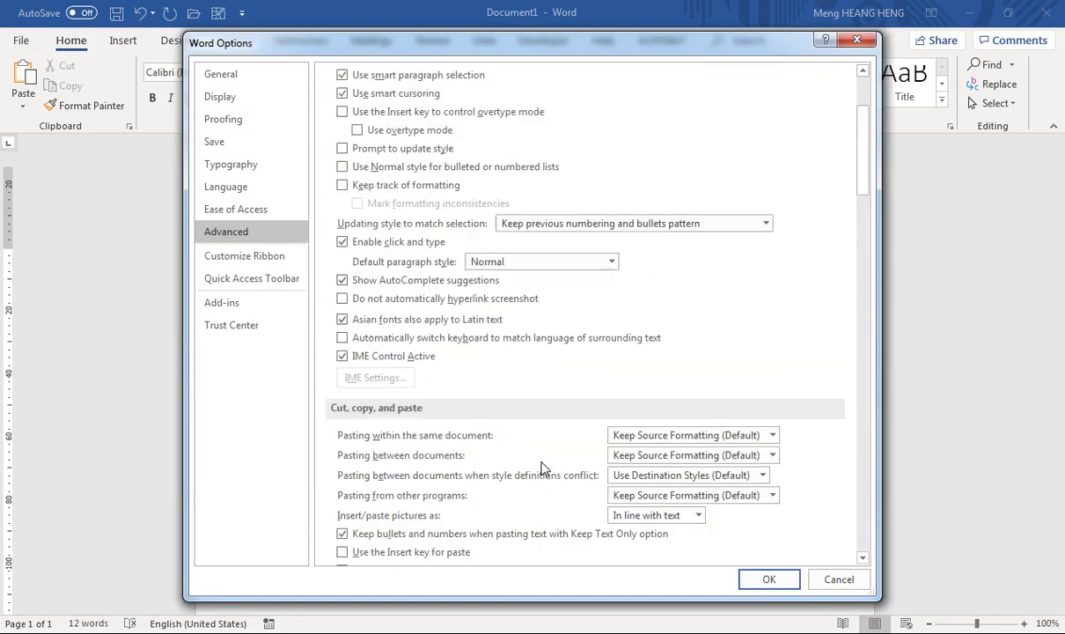
{"action": "scroll", "coordinate": [541, 466], "scroll_direction": "up", "scroll_amount": 4}
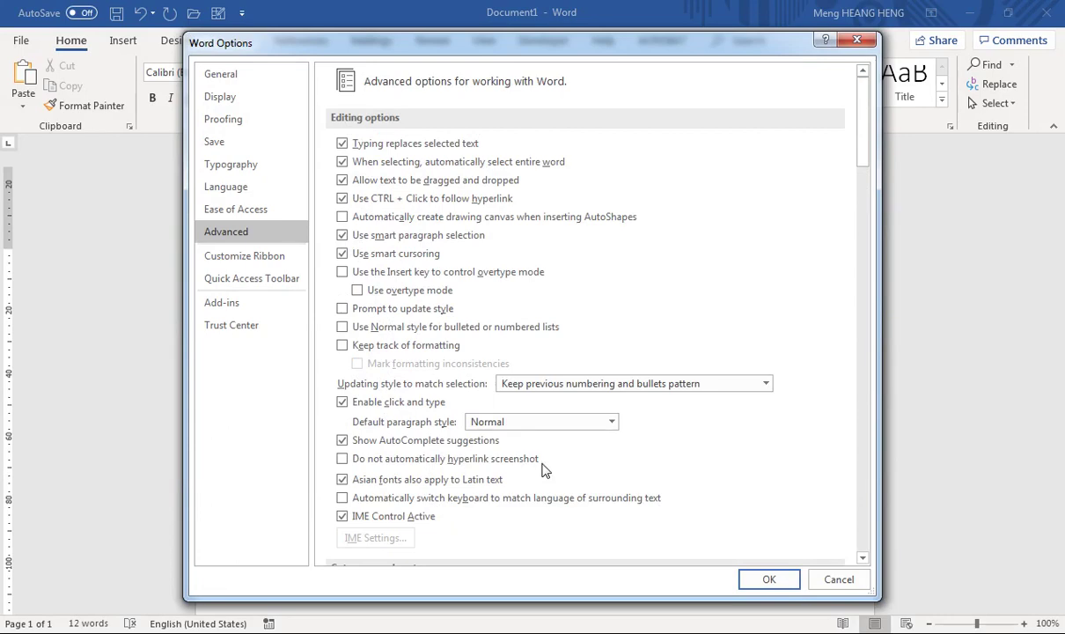
{"action": "scroll", "coordinate": [544, 472], "scroll_direction": "down", "scroll_amount": 8}
{"action": "scroll", "coordinate": [543, 471], "scroll_direction": "down", "scroll_amount": 4}
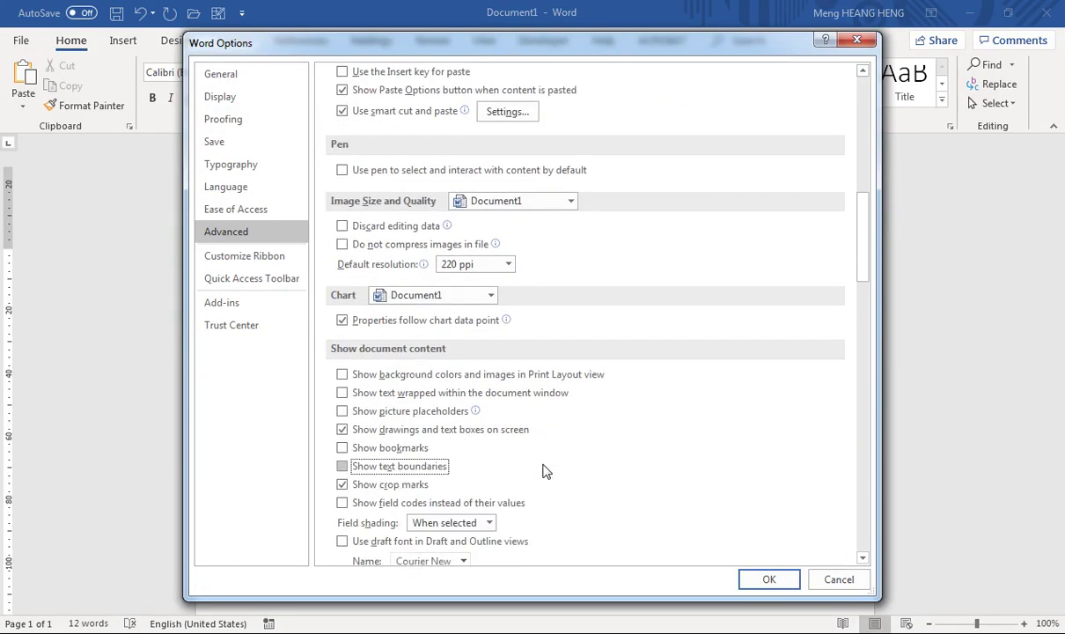
{"action": "scroll", "coordinate": [546, 467], "scroll_direction": "down", "scroll_amount": 8}
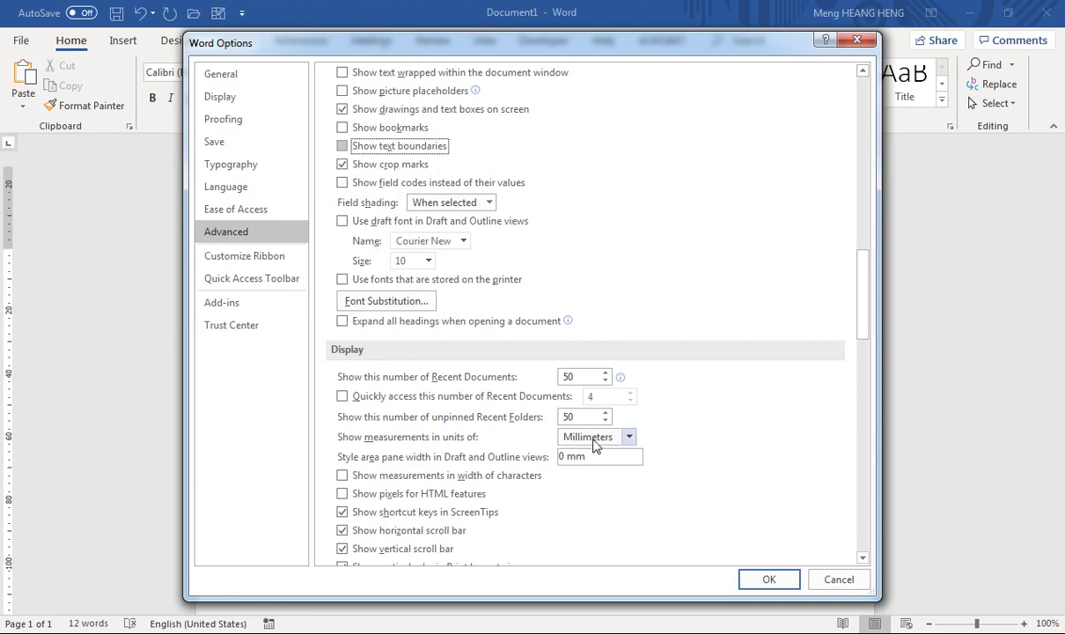
{"action": "left_click", "coordinate": [623, 443]}
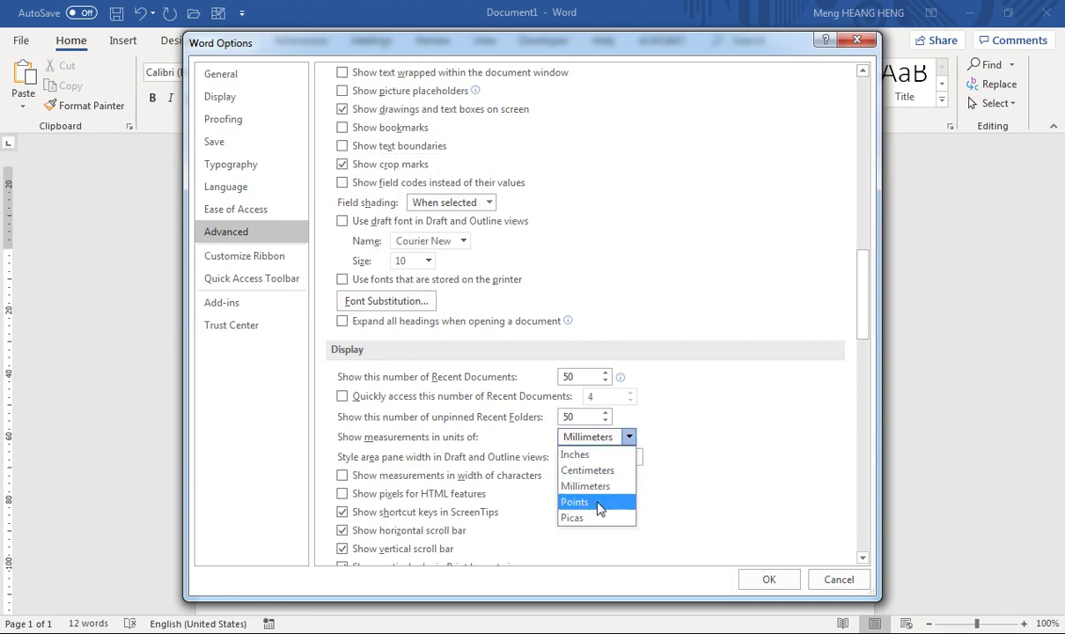
{"action": "left_click", "coordinate": [669, 491]}
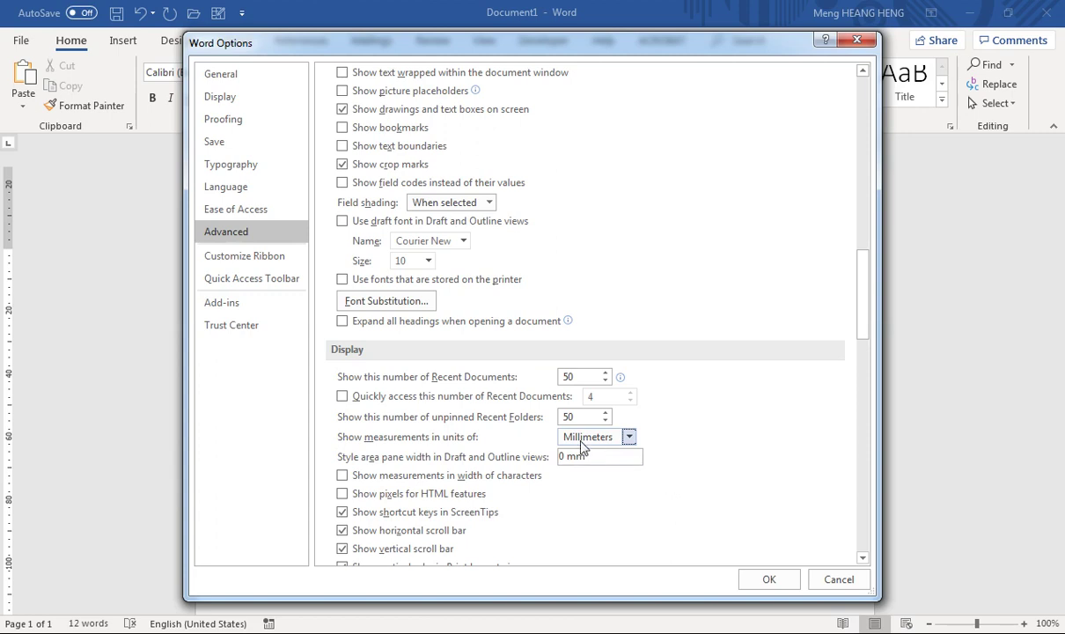
{"action": "scroll", "coordinate": [502, 473], "scroll_direction": "down", "scroll_amount": 3}
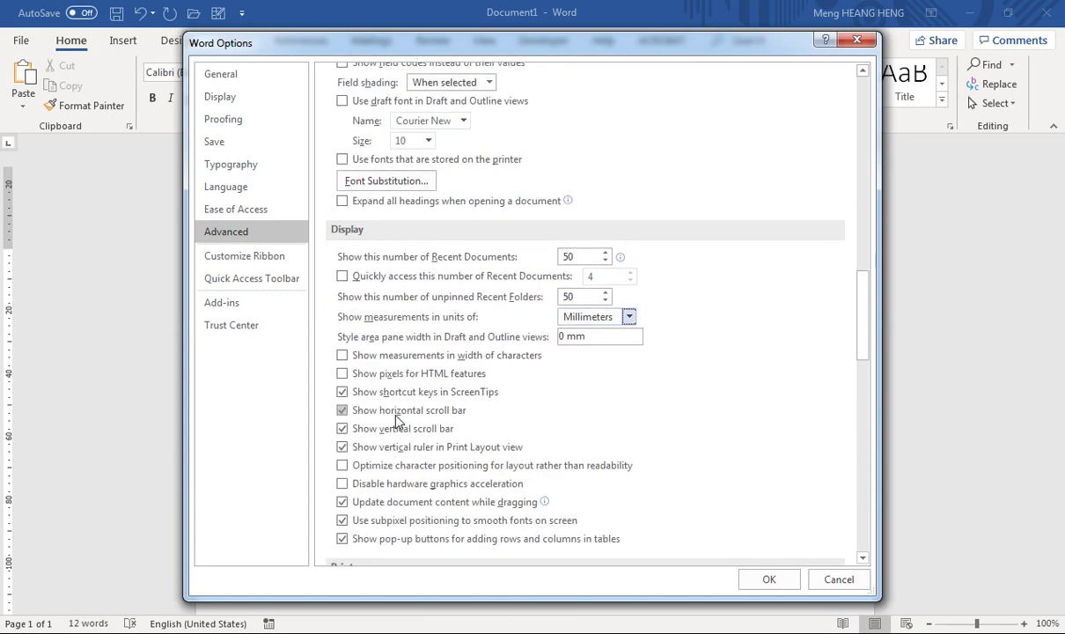
{"action": "left_click", "coordinate": [449, 421]}
{"action": "left_click", "coordinate": [837, 579]}
- Zoom the document to 260% and move sideways across the enlarged page
{"action": "scroll", "coordinate": [410, 551], "scroll_direction": "down", "scroll_amount": 2}
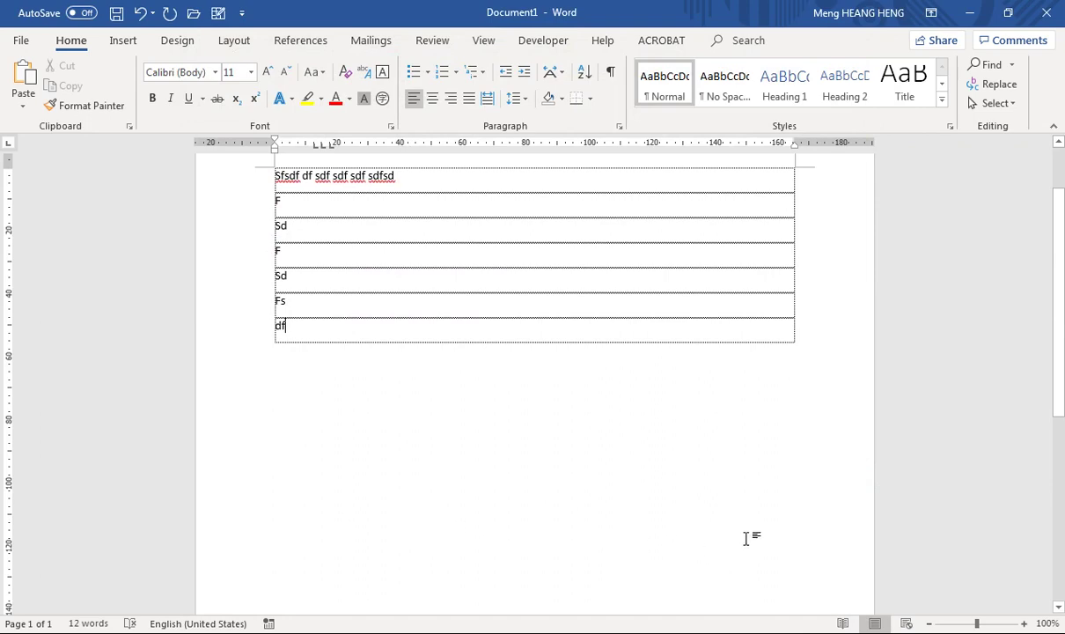
{"action": "left_click_drag", "start_coordinate": [977, 625], "coordinate": [993, 625]}
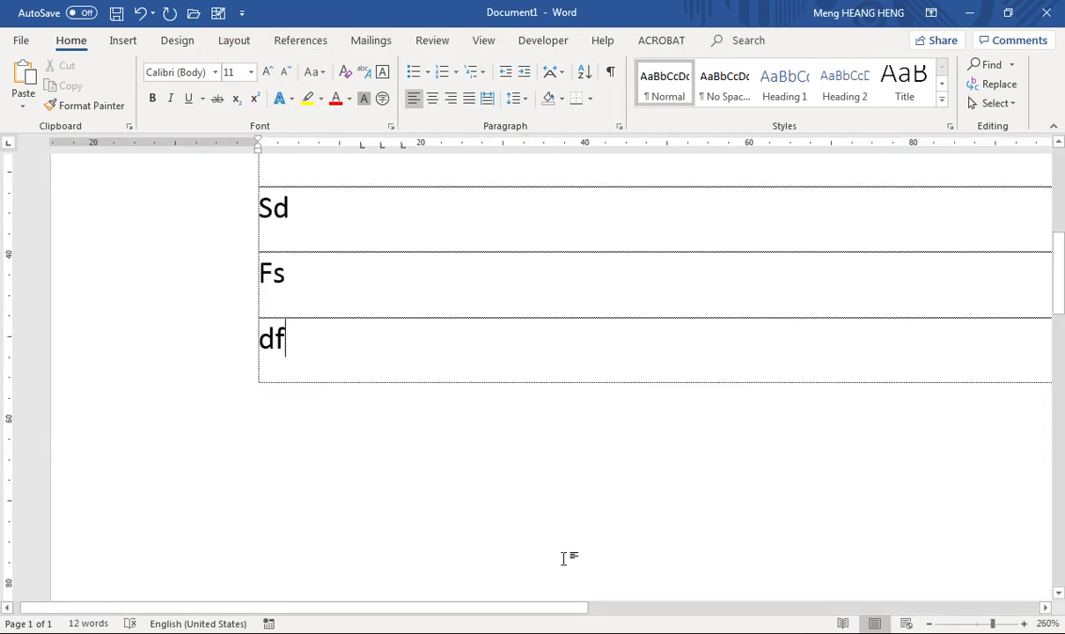
{"action": "left_click_drag", "start_coordinate": [456, 610], "coordinate": [671, 610]}
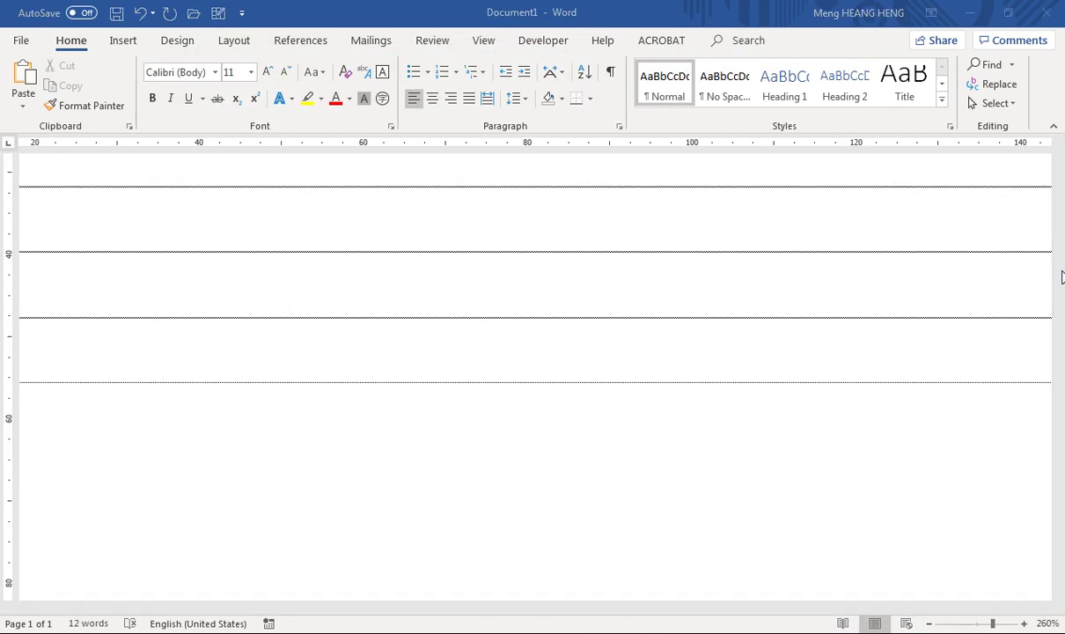
- View the Office account page, and open Word Options to check the Office language preferences
{"action": "left_click", "coordinate": [22, 40]}
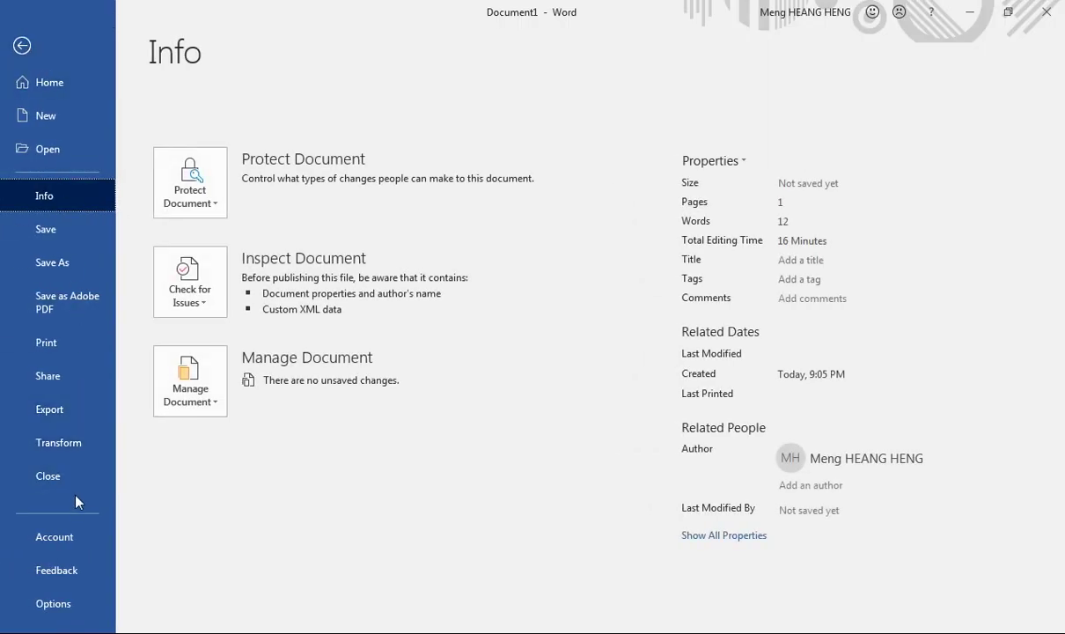
{"action": "left_click", "coordinate": [54, 547]}
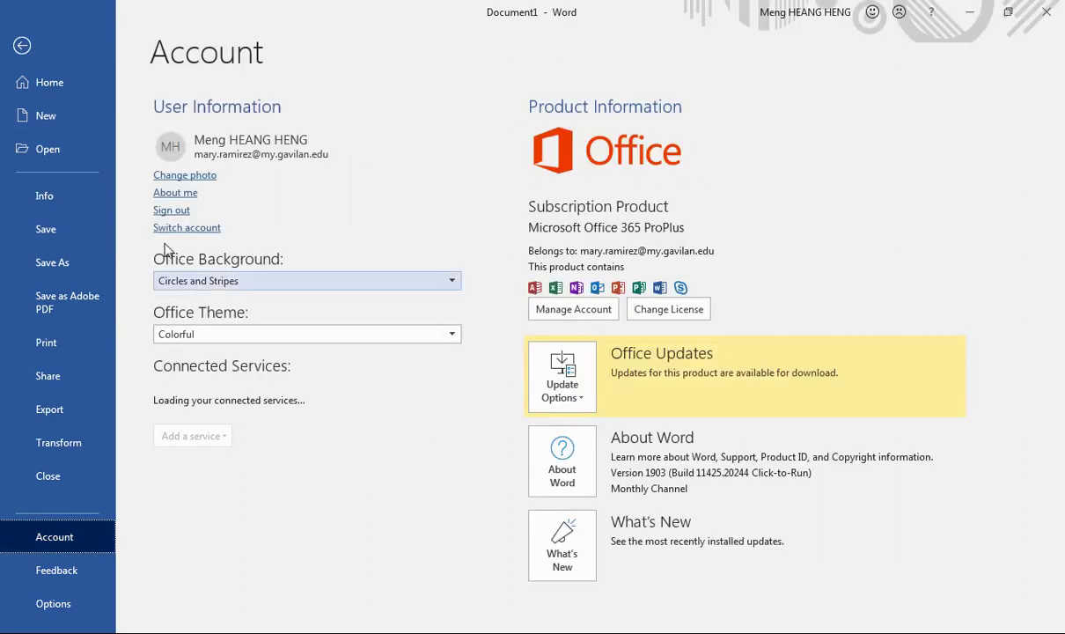
{"action": "left_click", "coordinate": [44, 604]}
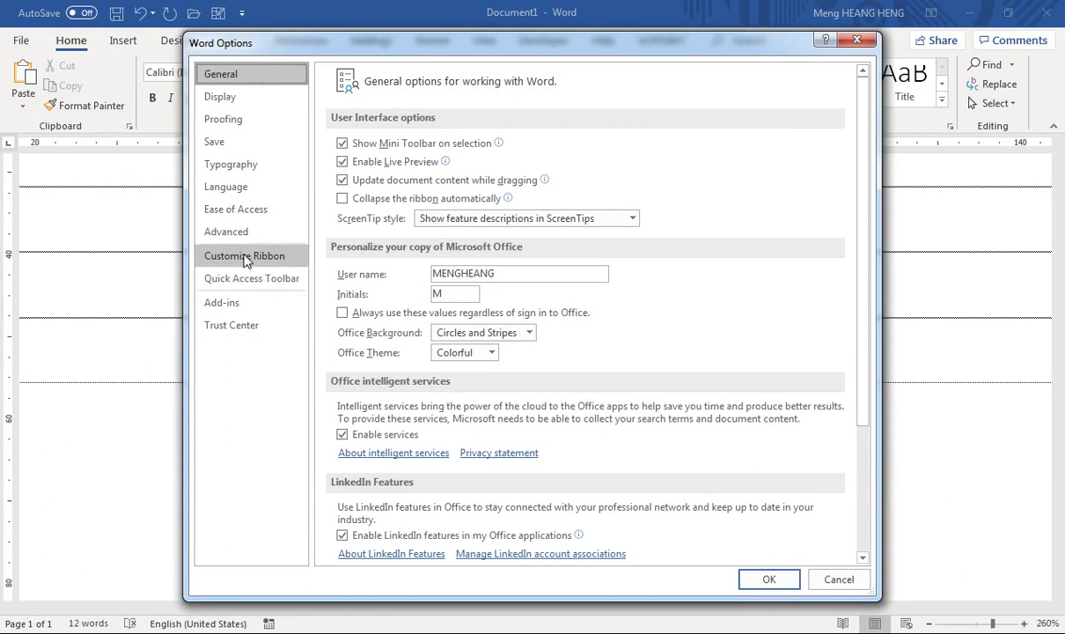
{"action": "left_click", "coordinate": [249, 191]}
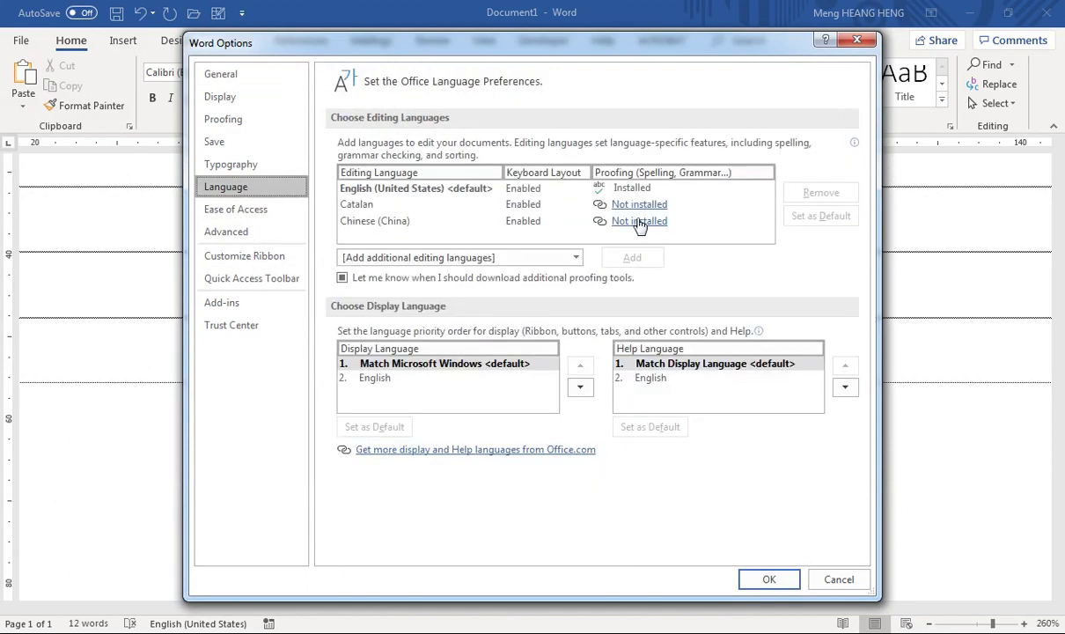
- Browse the popular commands available for customizing the Quick Access Toolbar
{"action": "left_click", "coordinate": [255, 280]}
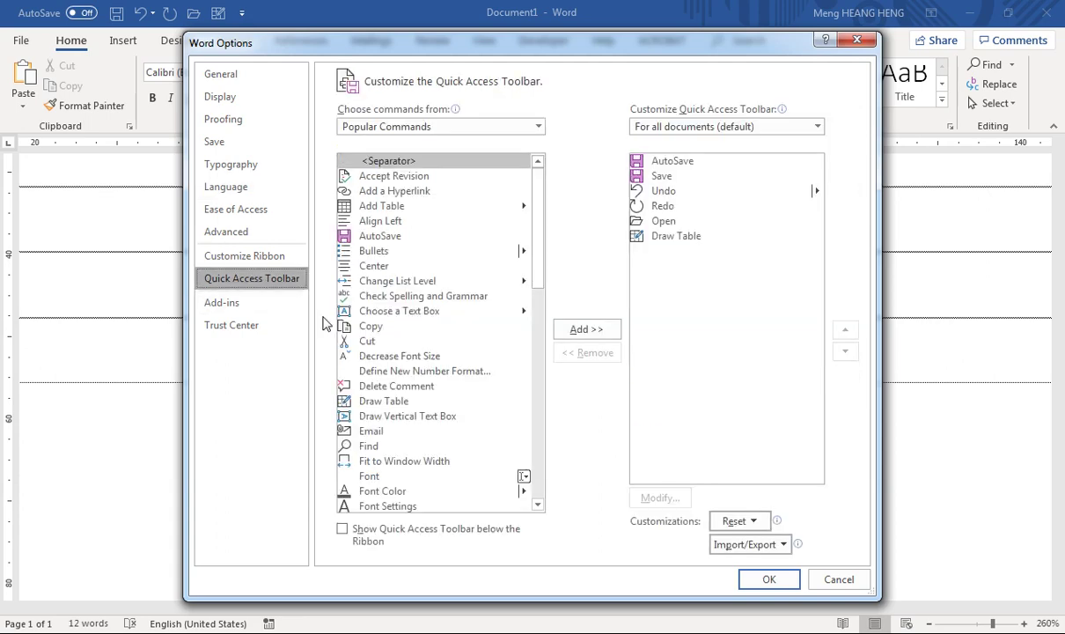
{"action": "scroll", "coordinate": [440, 349], "scroll_direction": "down", "scroll_amount": 4}
{"action": "scroll", "coordinate": [449, 364], "scroll_direction": "down", "scroll_amount": 8}
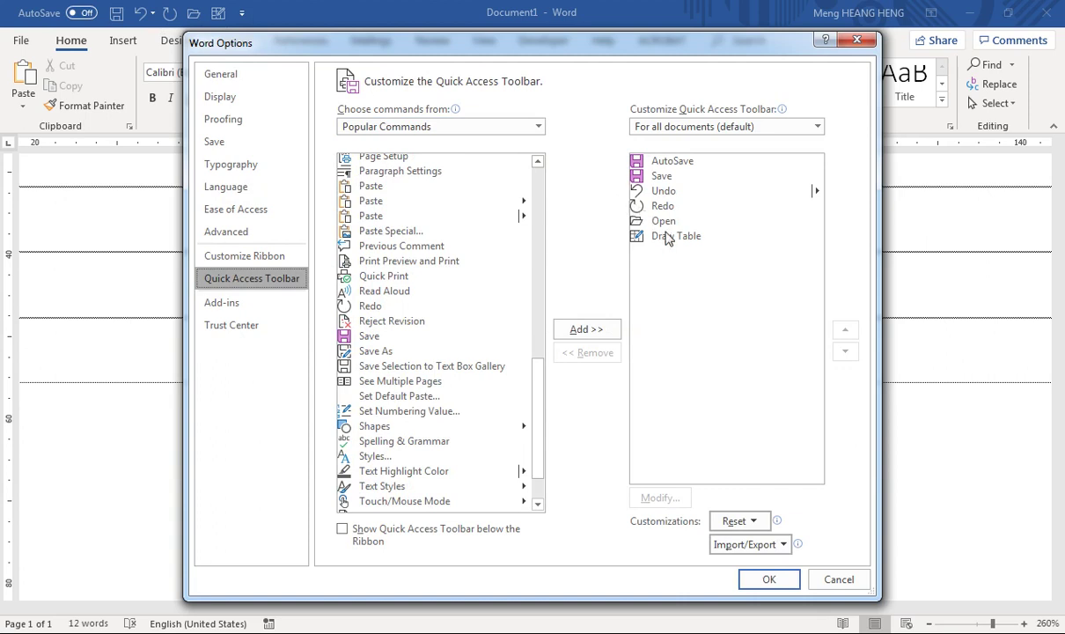
{"action": "scroll", "coordinate": [412, 436], "scroll_direction": "down", "scroll_amount": 2}
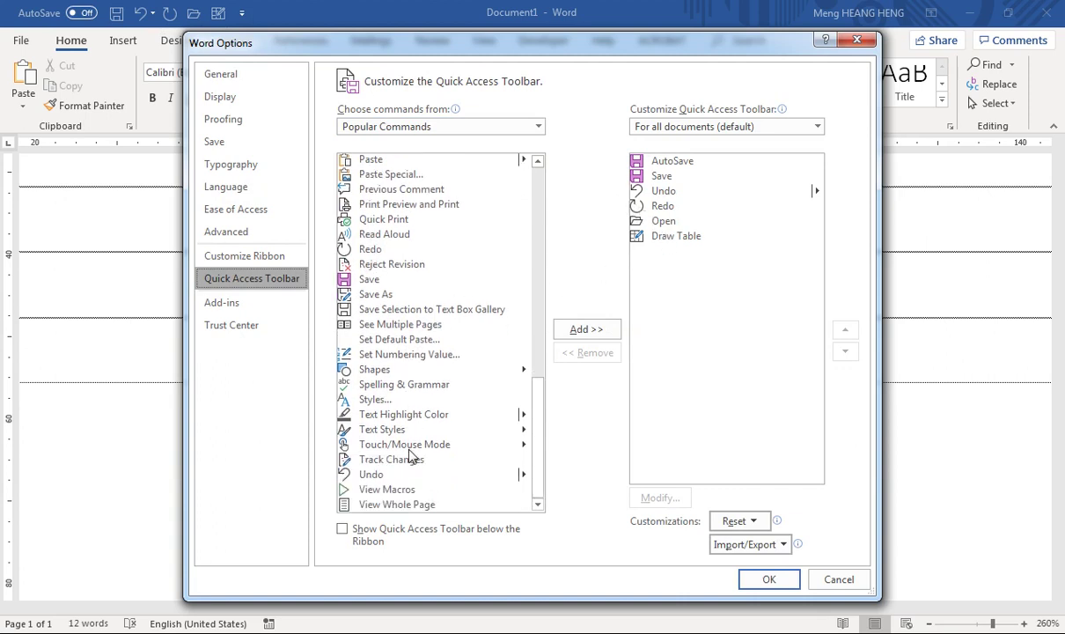
{"action": "scroll", "coordinate": [407, 468], "scroll_direction": "up", "scroll_amount": 5}
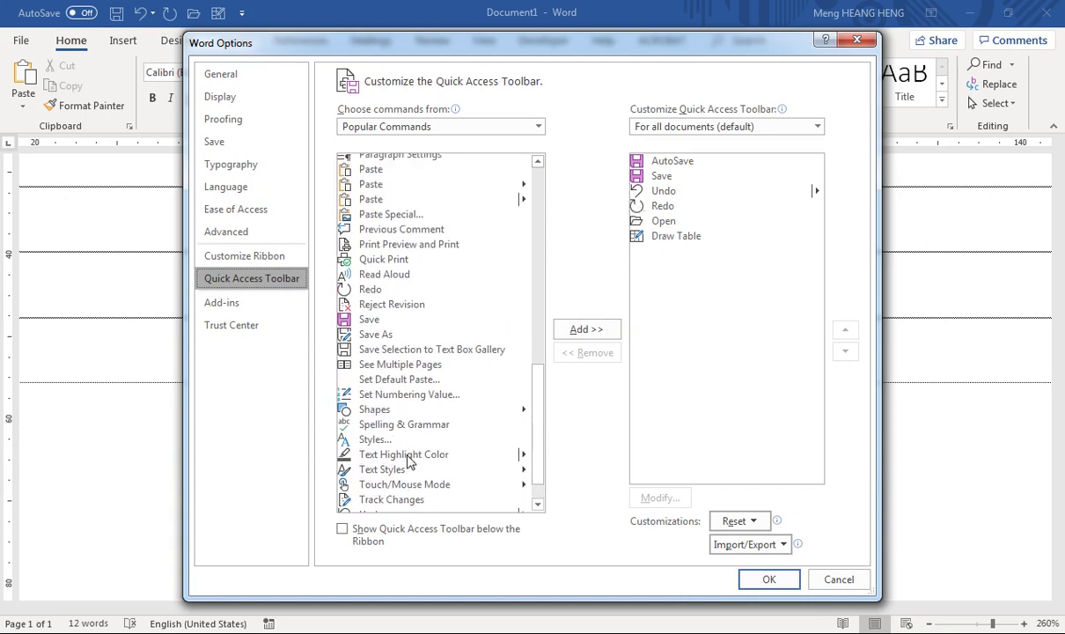
- Check the Background Removal Tab and Add-ins Tab command lists for the Quick Access Toolbar
{"action": "left_click", "coordinate": [537, 127]}
{"action": "left_click", "coordinate": [432, 301]}
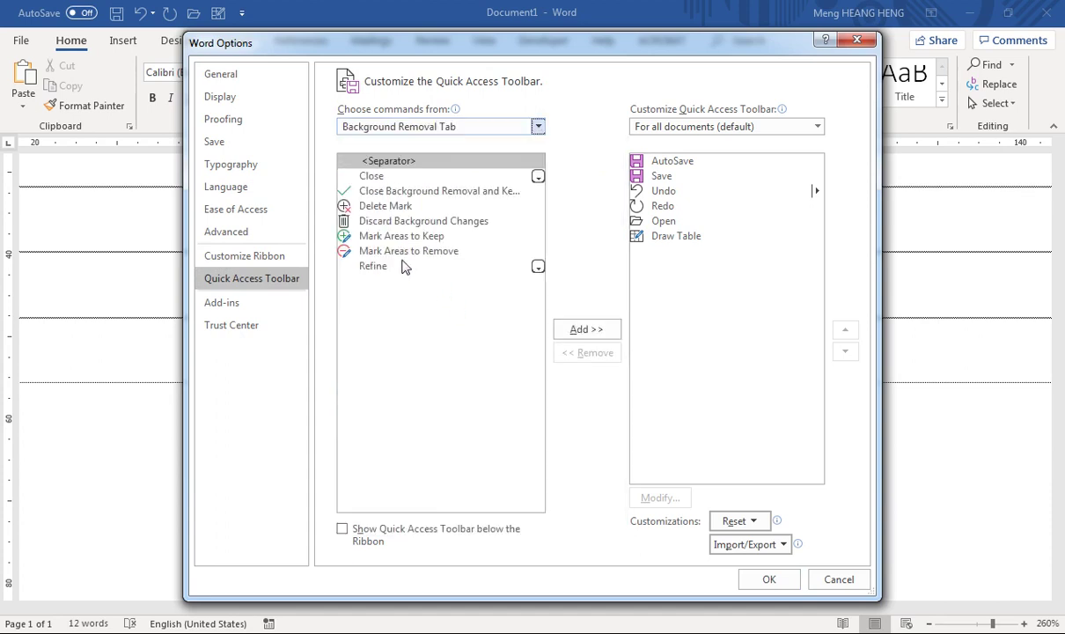
{"action": "left_click", "coordinate": [469, 129]}
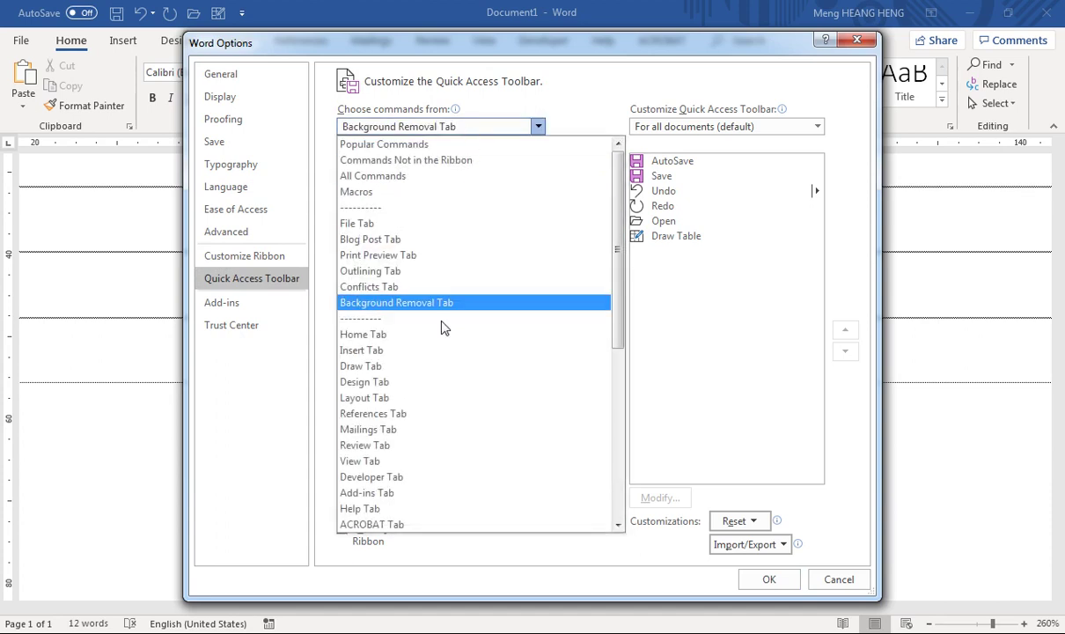
{"action": "left_click", "coordinate": [424, 495]}
- Add the Edit Document command from the File Tab command list to the Quick Access Toolbar and apply the options
{"action": "left_click", "coordinate": [538, 127]}
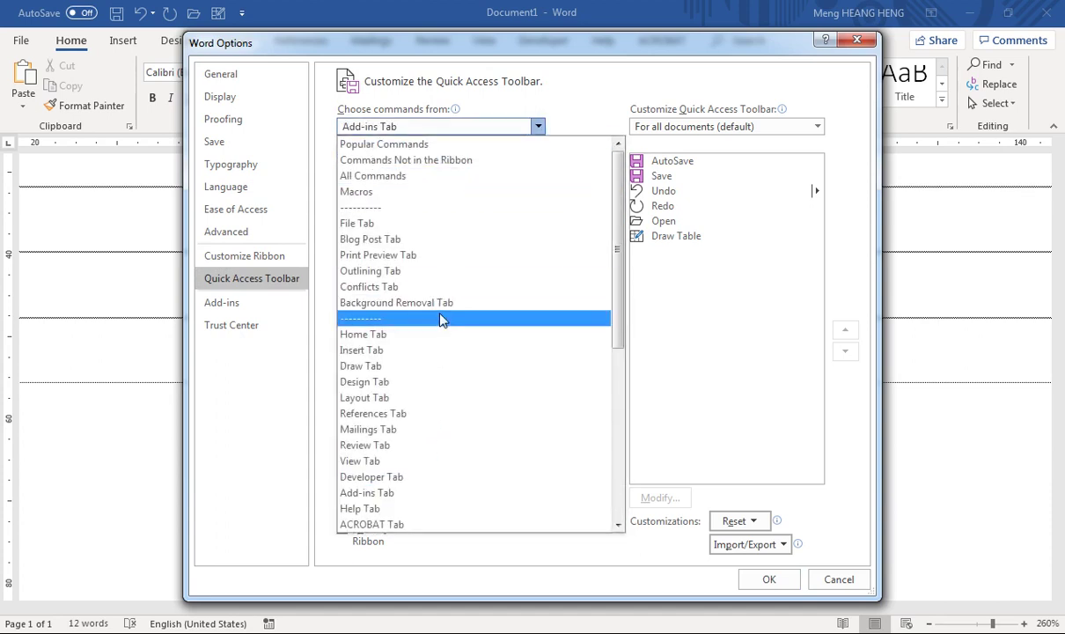
{"action": "left_click", "coordinate": [428, 223]}
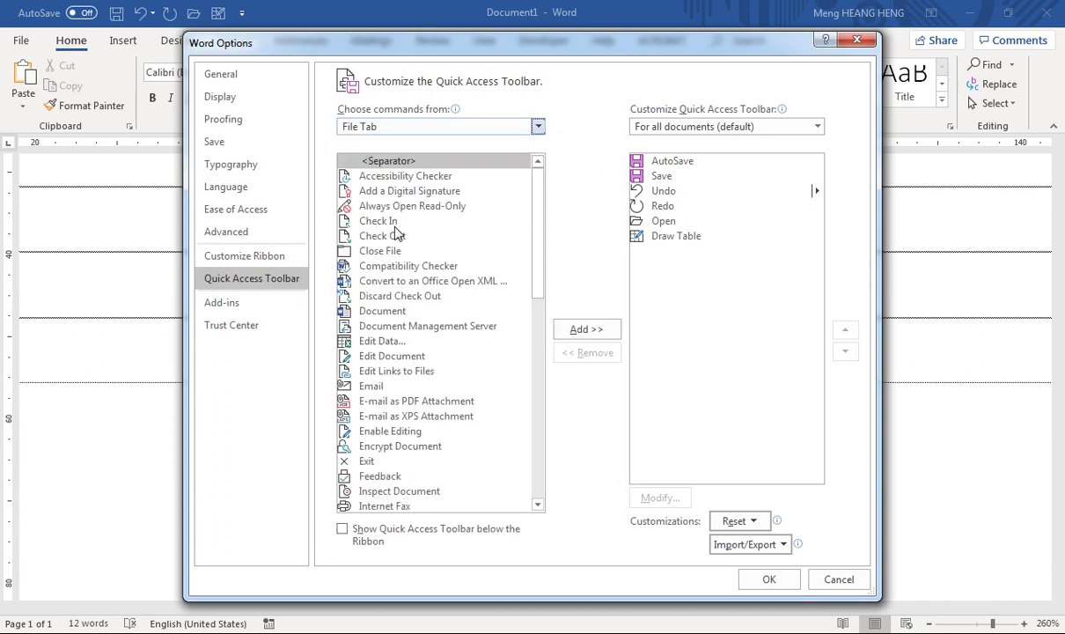
{"action": "left_click", "coordinate": [392, 356]}
{"action": "left_click", "coordinate": [588, 329]}
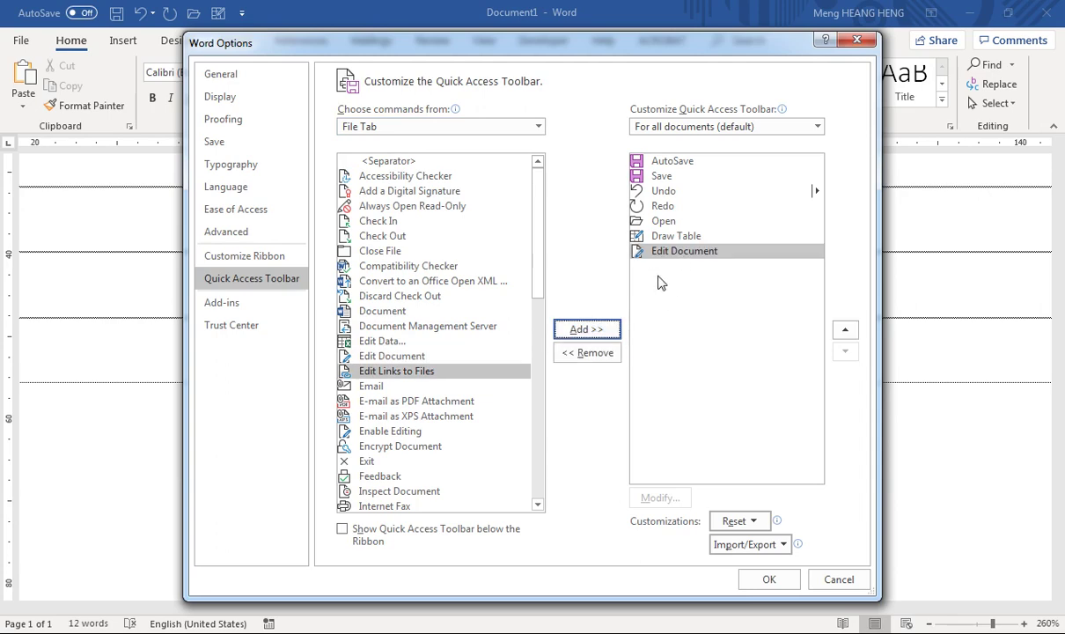
{"action": "left_click", "coordinate": [768, 579]}
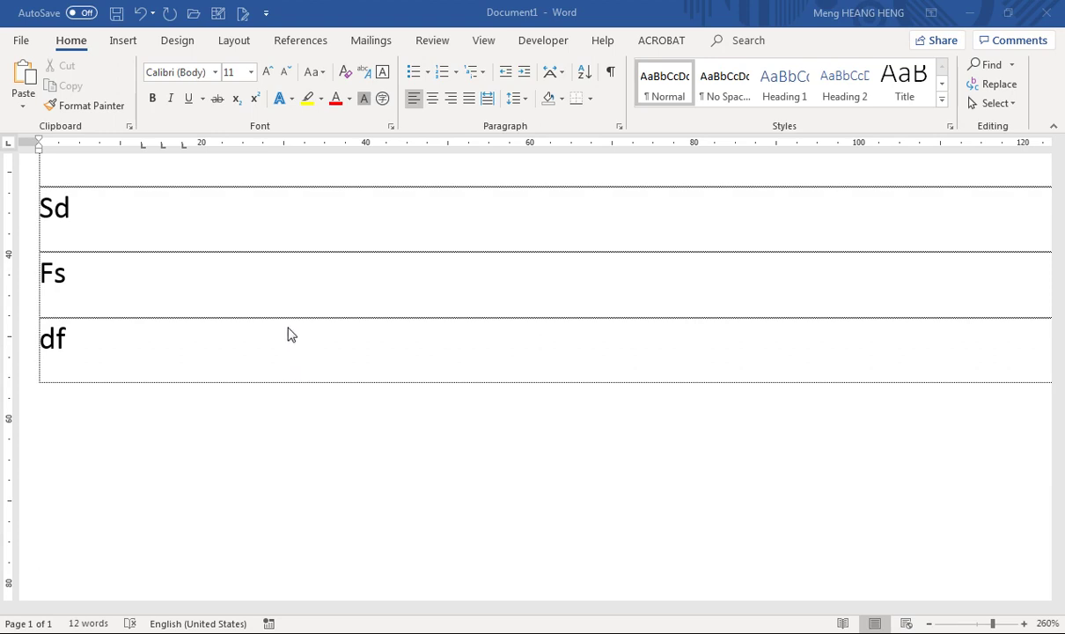
- Reopen Word Options and review the Display settings, including the explanation of Show highlighter marks
{"action": "left_click", "coordinate": [25, 44]}
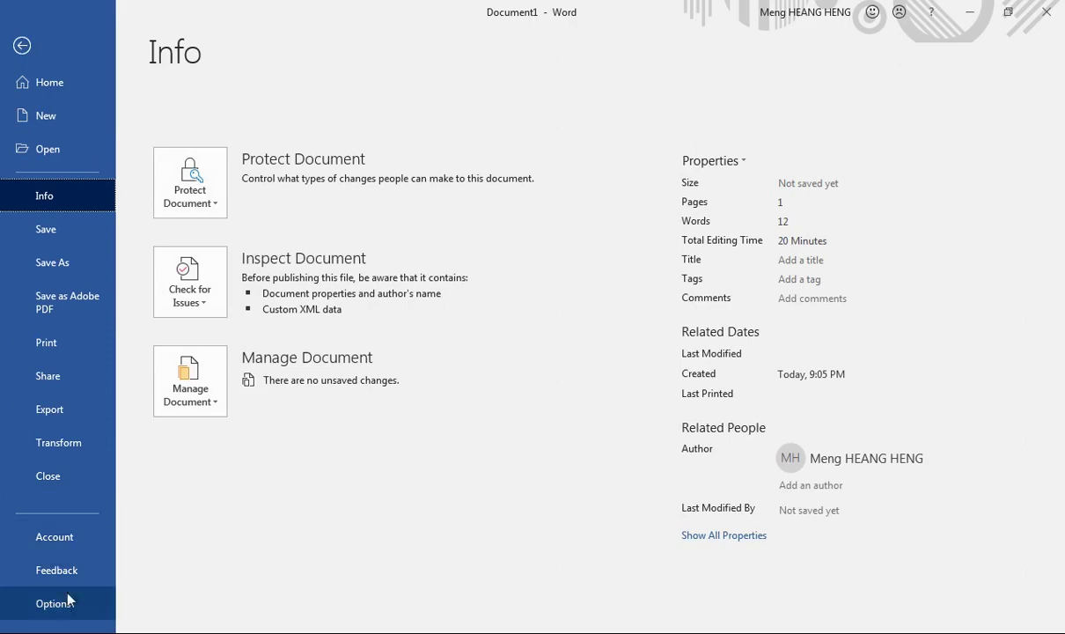
{"action": "left_click", "coordinate": [67, 602]}
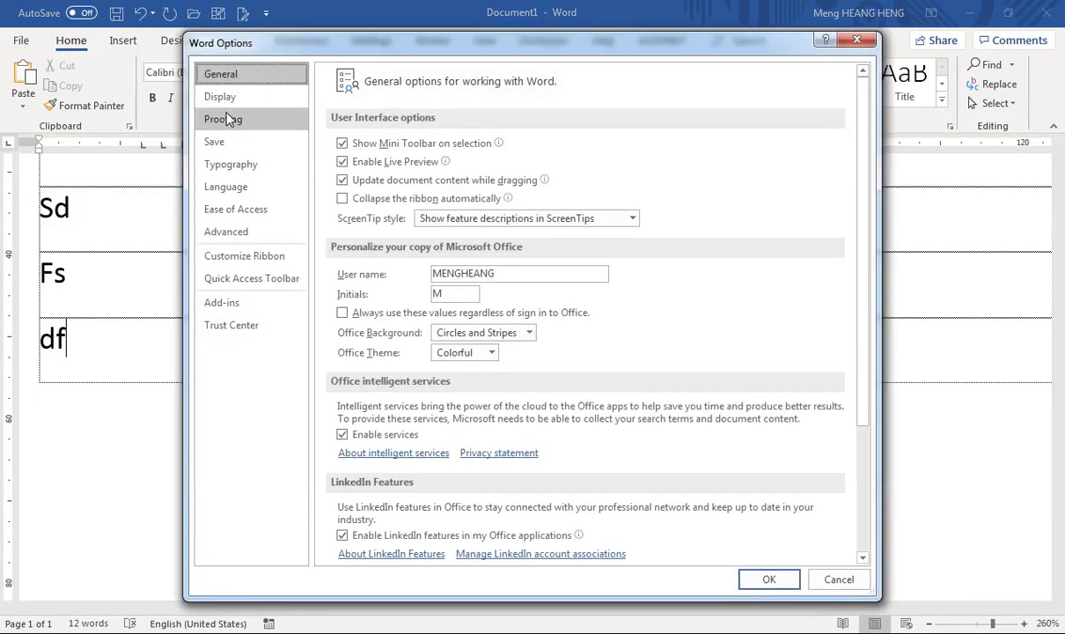
{"action": "left_click", "coordinate": [220, 96]}
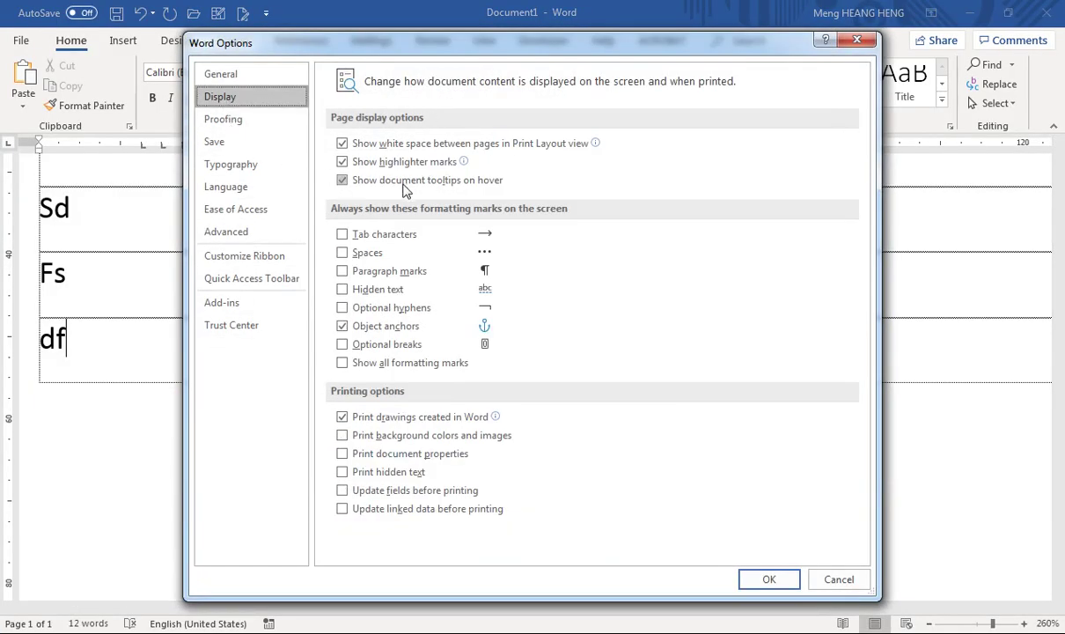
{"action": "mouse_move", "coordinate": [464, 164]}
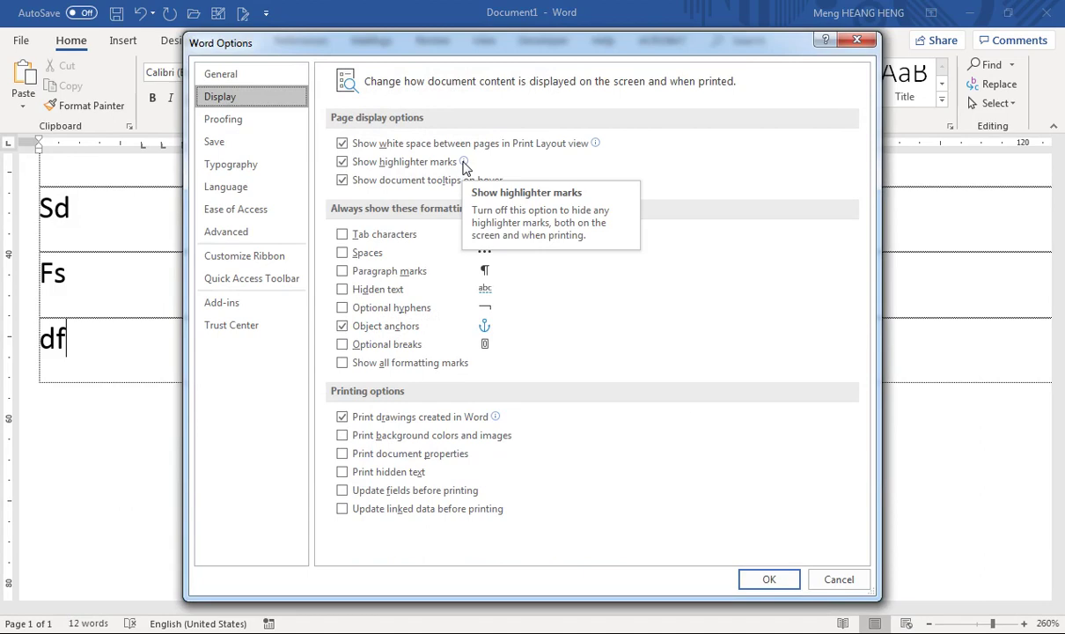
- Review the Proofing, Save, Typography, Language, Ease of Access and Advanced options, and cancel Word Options
{"action": "left_click", "coordinate": [223, 118]}
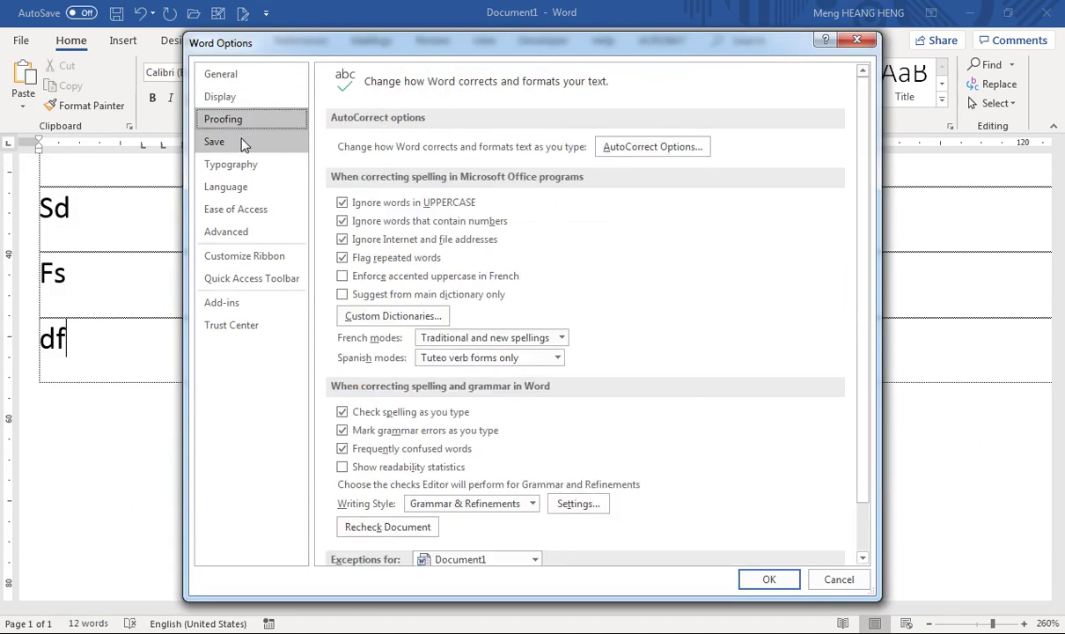
{"action": "left_click", "coordinate": [218, 142]}
{"action": "left_click", "coordinate": [231, 165]}
{"action": "left_click", "coordinate": [225, 187]}
{"action": "left_click", "coordinate": [227, 209]}
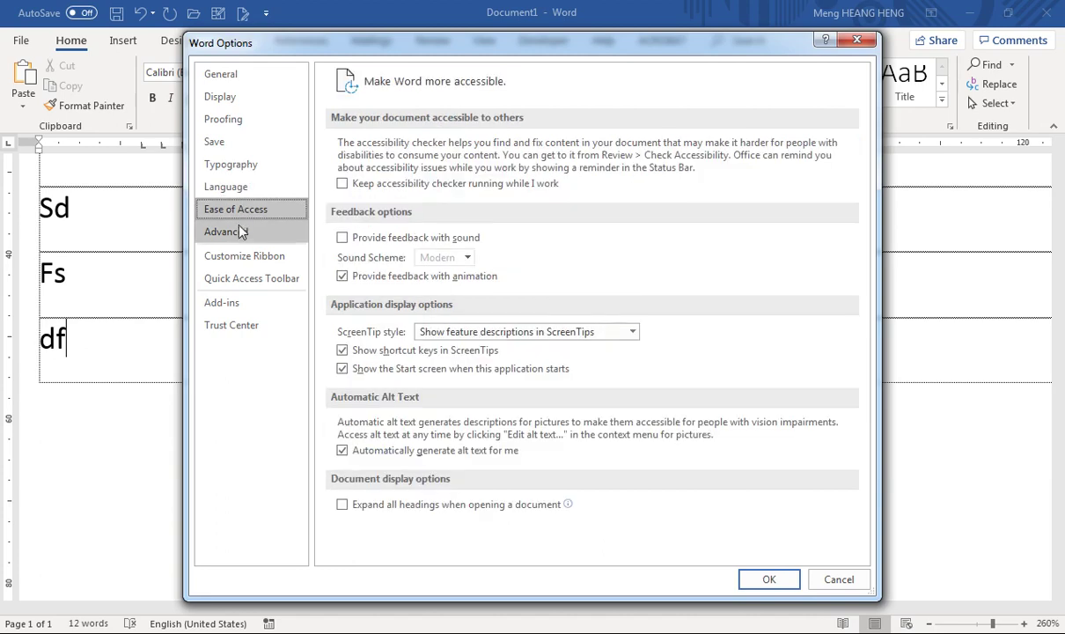
{"action": "left_click", "coordinate": [226, 231]}
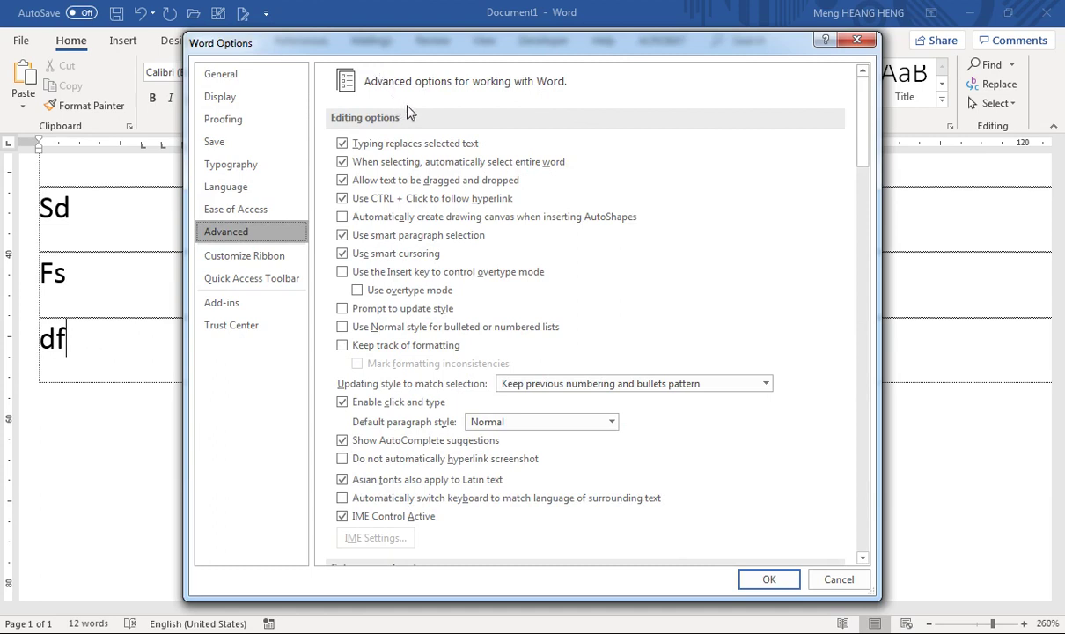
{"action": "left_click", "coordinate": [815, 579]}
- Switch to the lesson outline image 11.PNG in Windows Photo Viewer
{"action": "mouse_move", "coordinate": [365, 627]}
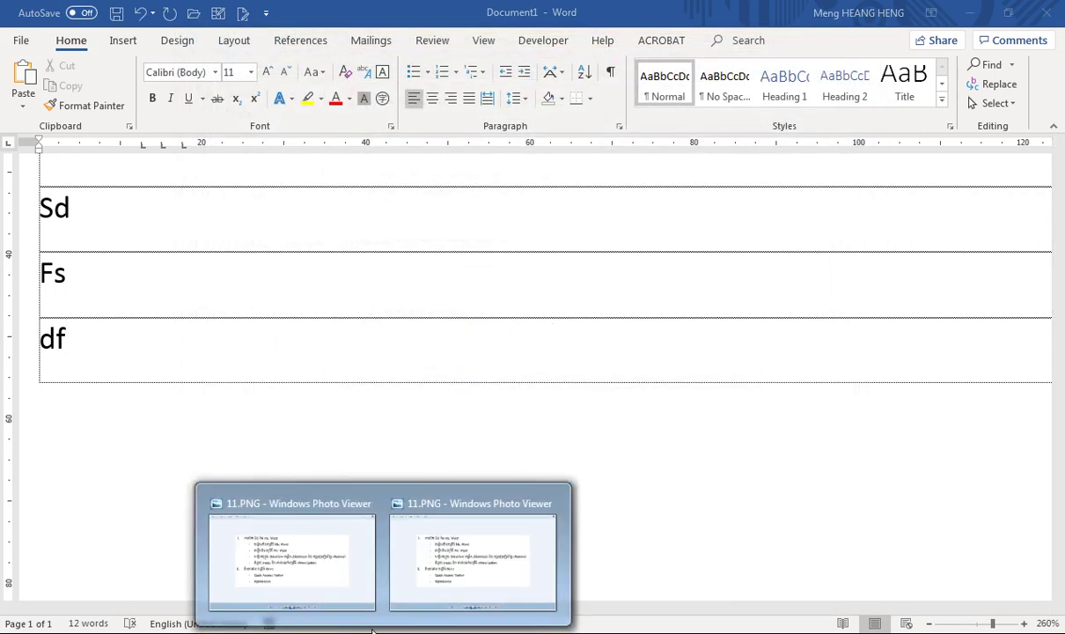
{"action": "left_click", "coordinate": [338, 588]}
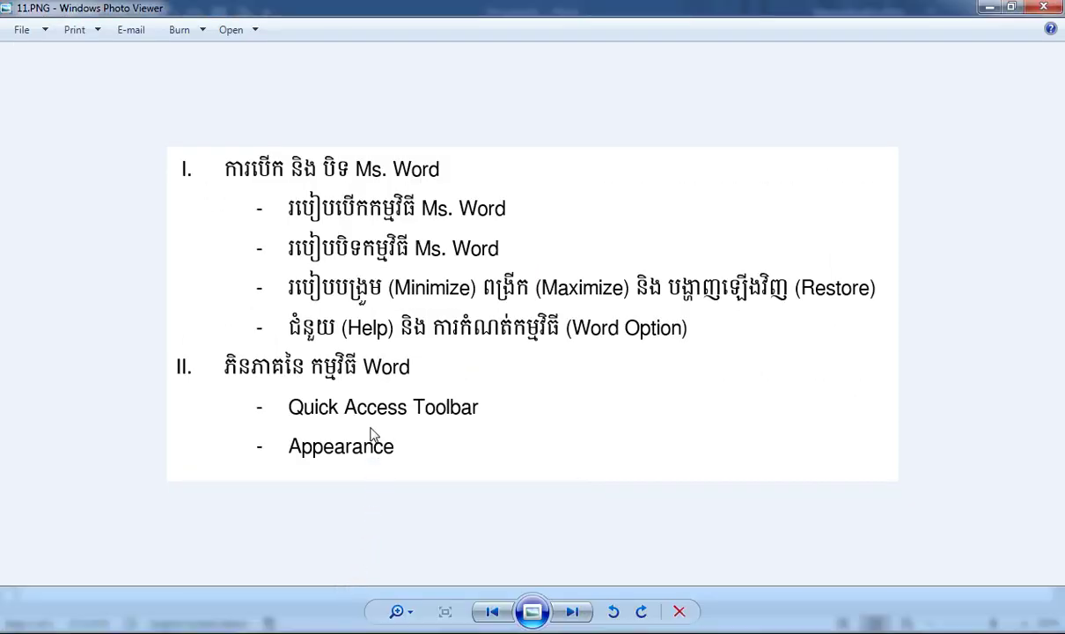